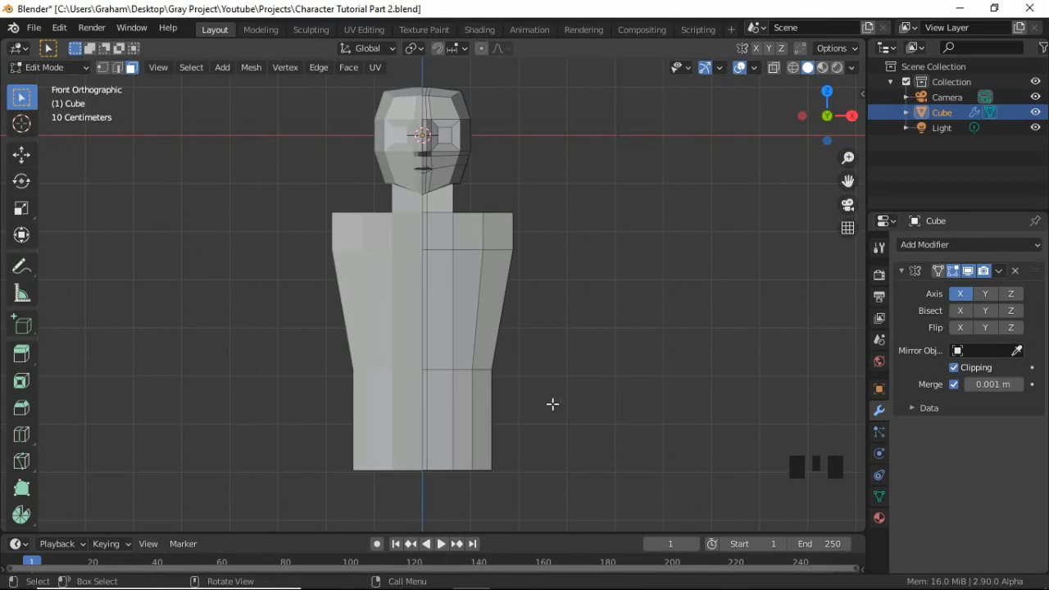
- Select the three bottom faces of the torso's editable half, leaving out the narrow centre strip, and extrude them 6 m downward as a leg
middle_click_drag(552, 403, 509, 408)
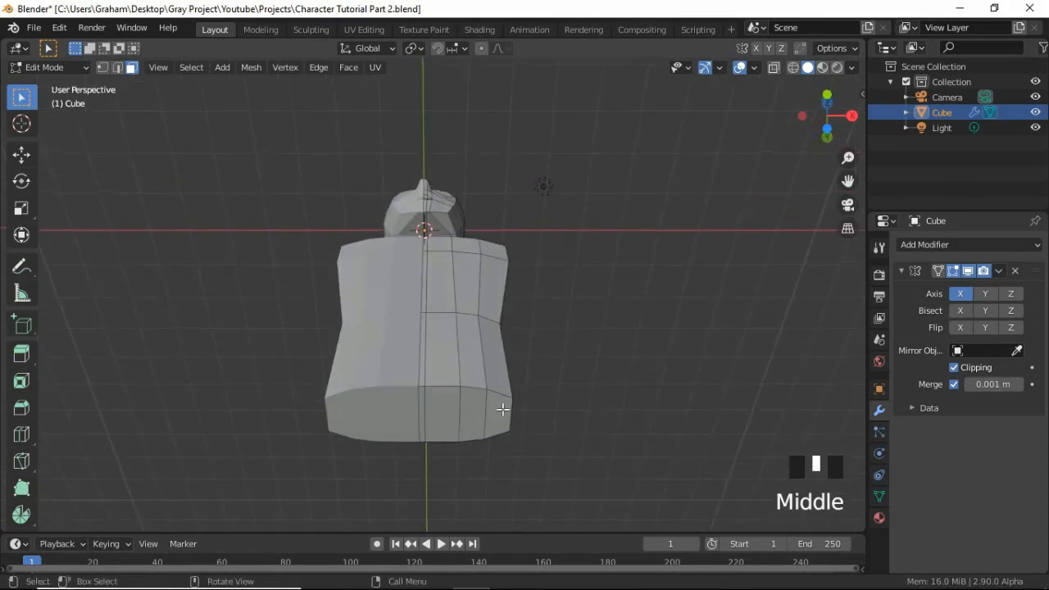
left_click(500, 411, "shift")
left_click(461, 407, "shift")
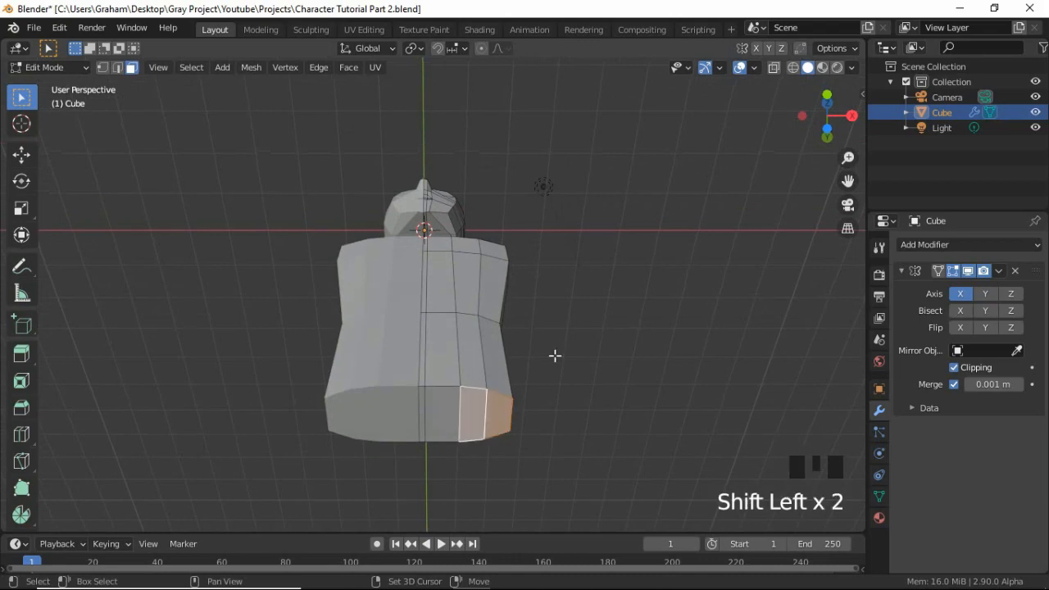
left_click(443, 413, "shift")
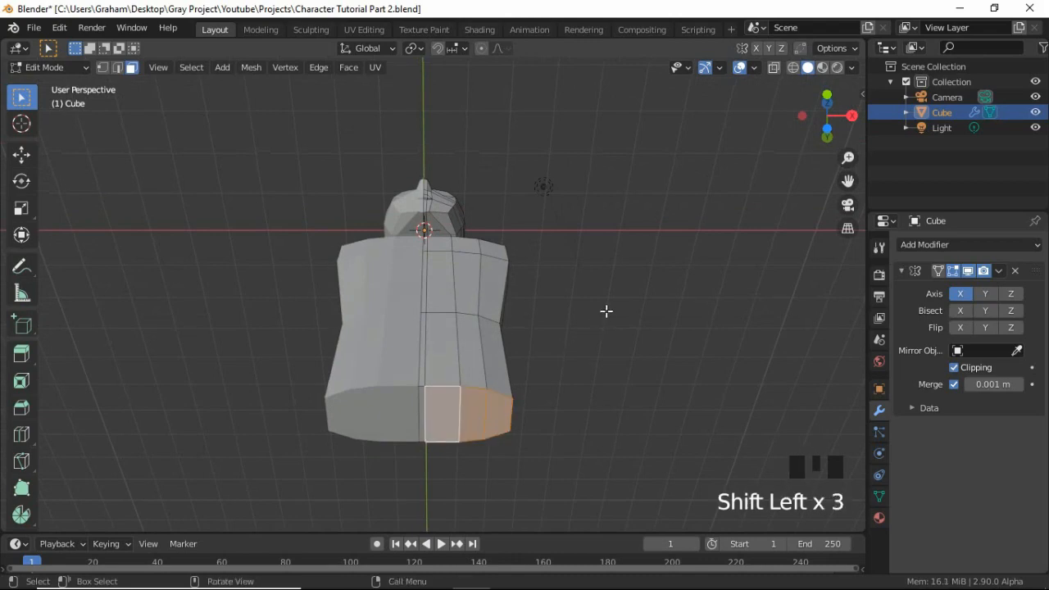
key("KP_1")
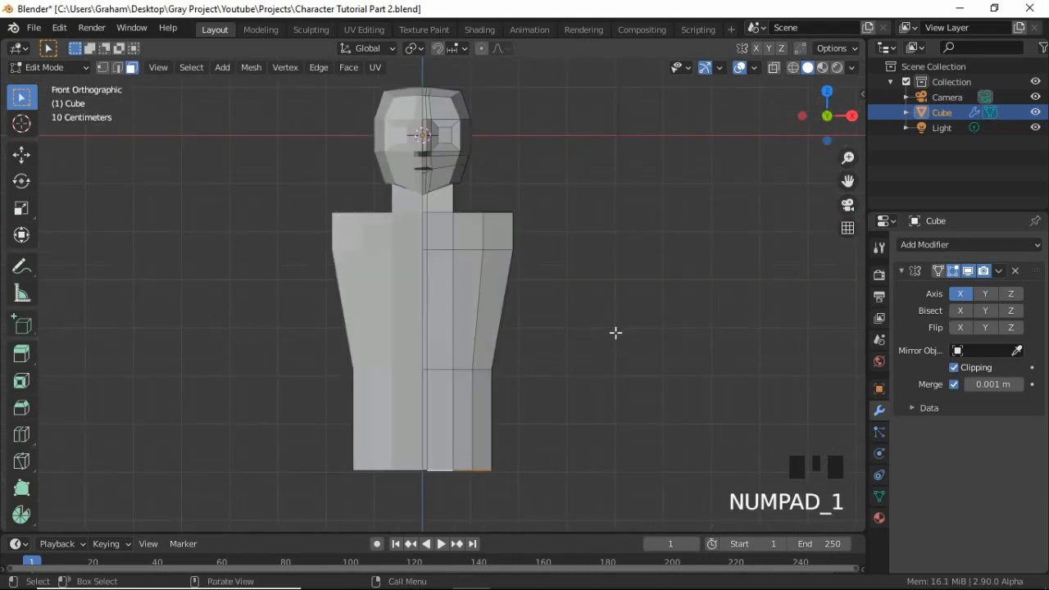
scroll(604, 349, "down", 2)
middle_click_drag(588, 377, 588, 288, "shift")
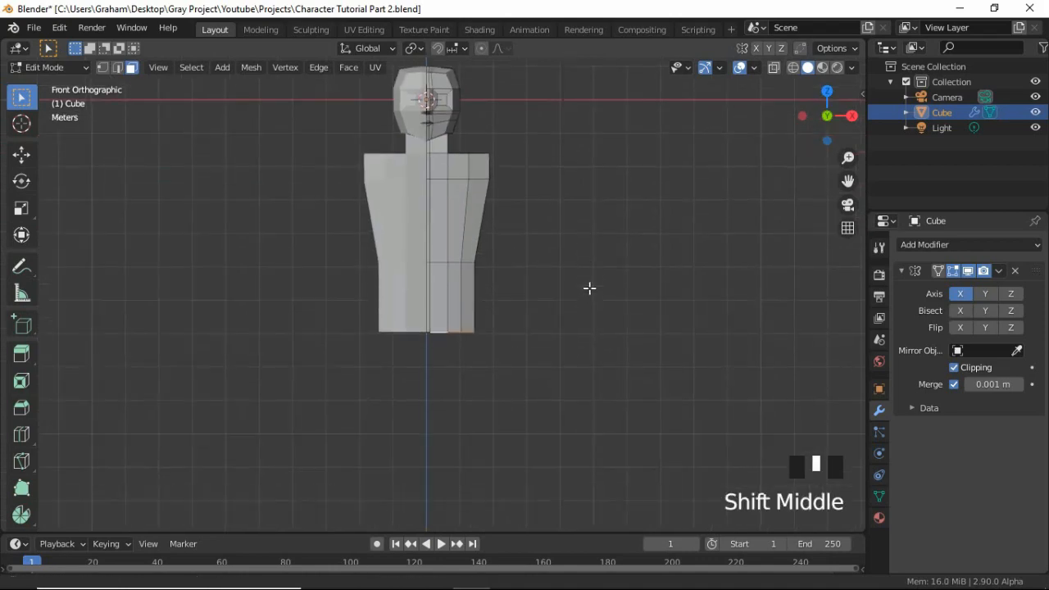
scroll(617, 236, "down", 1)
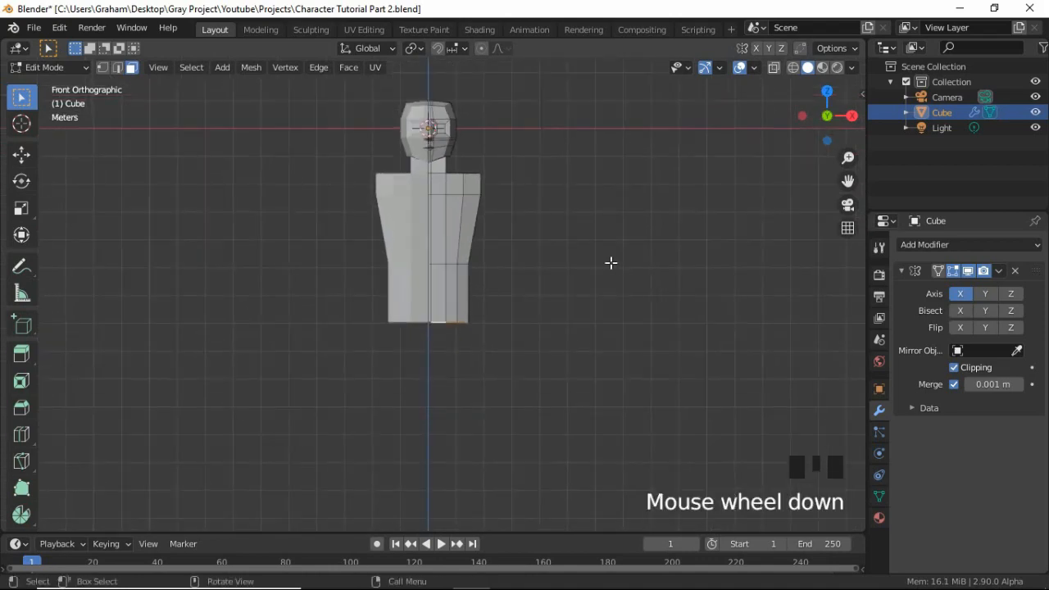
key("e")
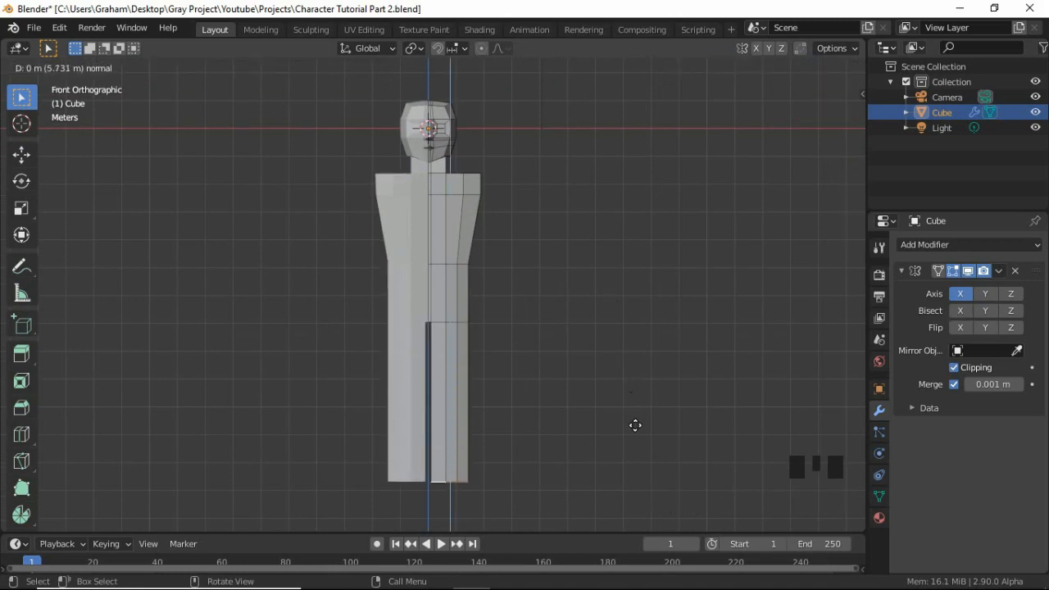
key("ctrl")
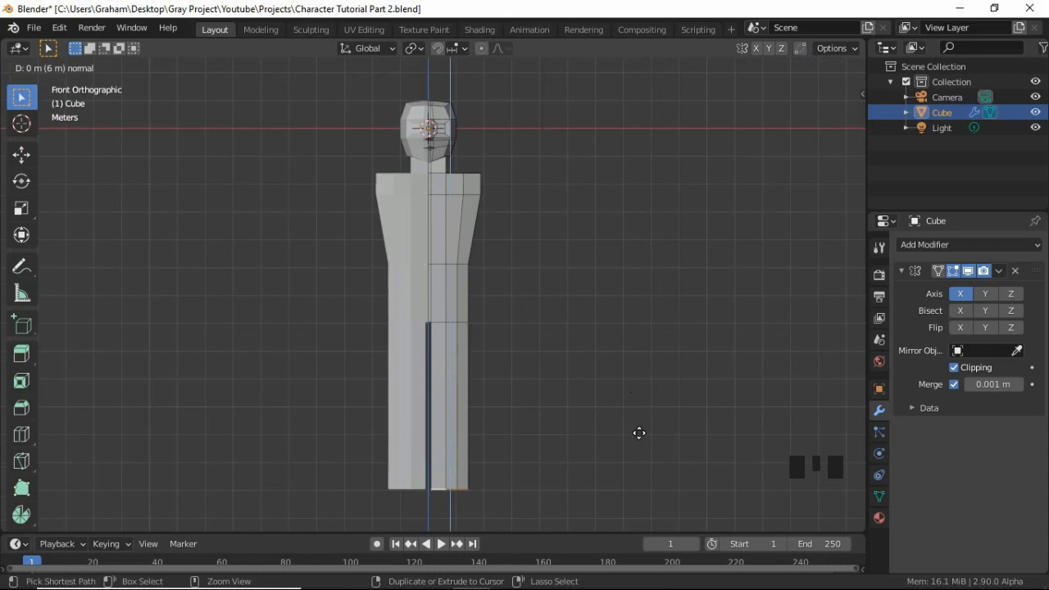
left_click(640, 432)
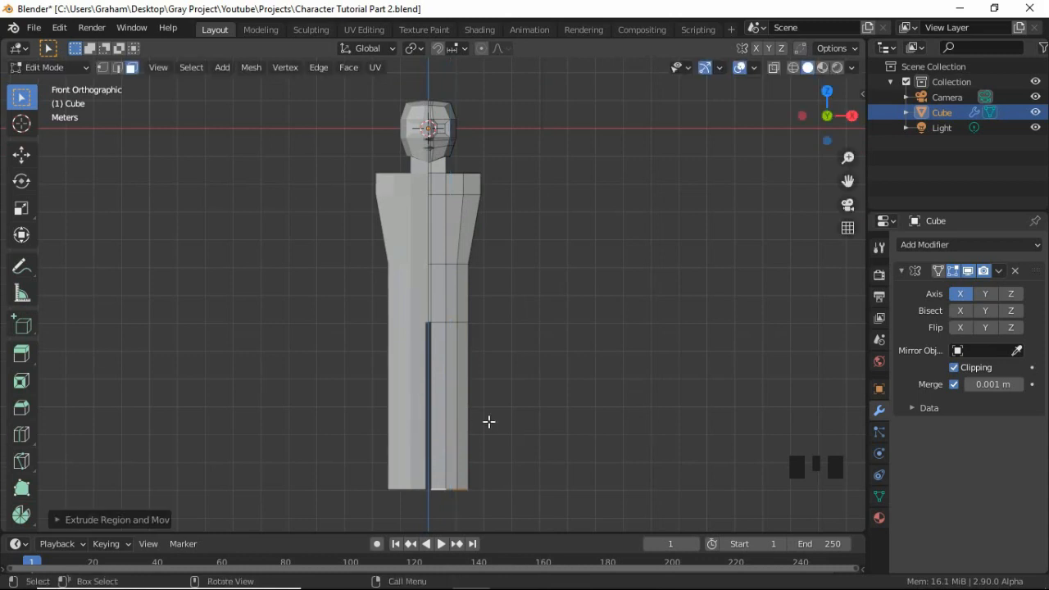
- Add three centred horizontal loop cuts to the leg, one at mid-length and one halfway along each resulting half
key("ctrl+r")
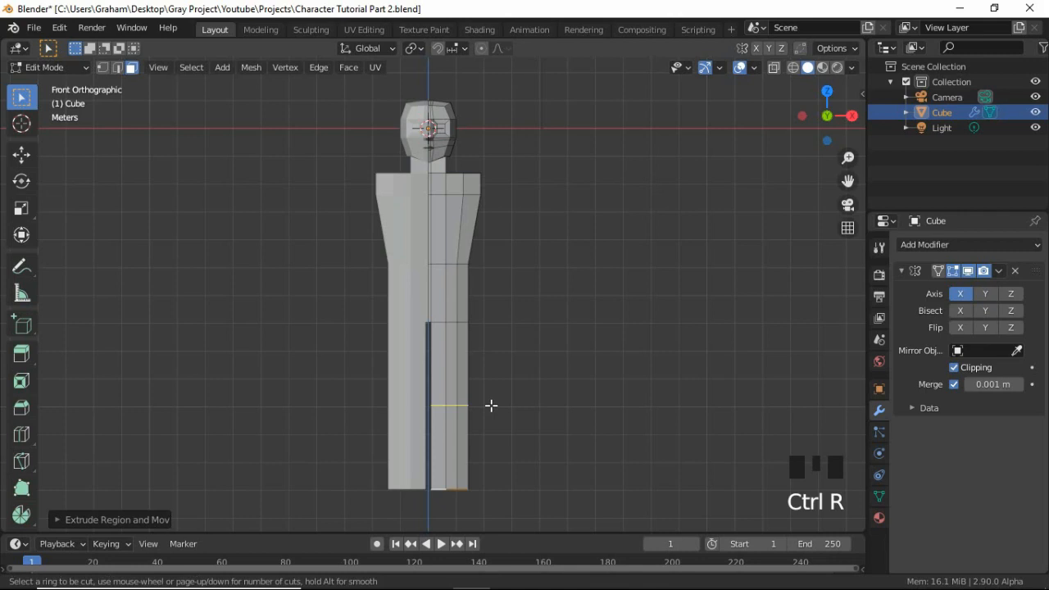
left_click(489, 403)
right_click(471, 407)
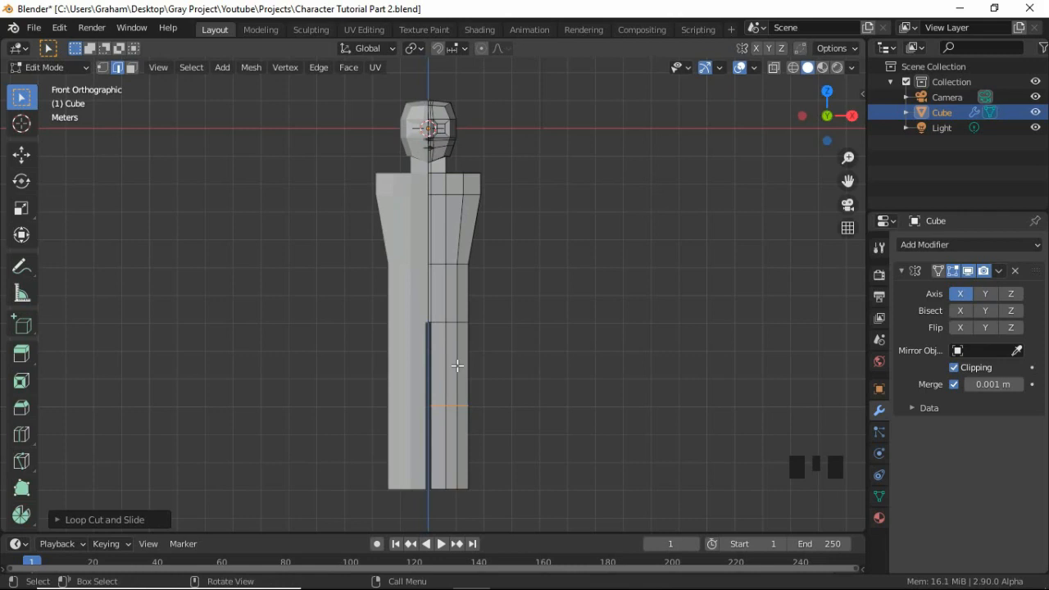
key("ctrl+r")
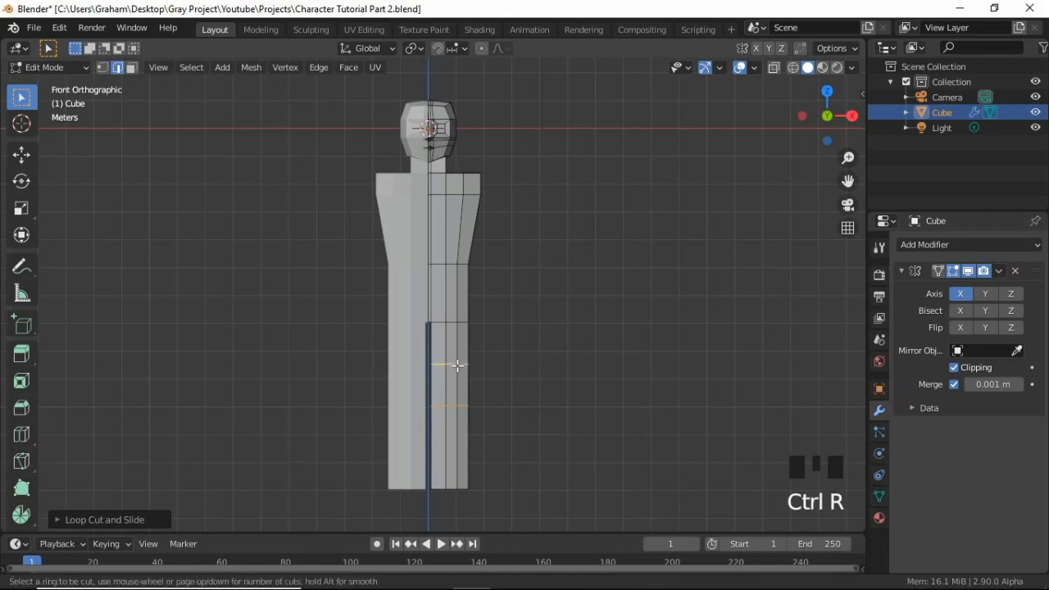
left_click(466, 363)
right_click(467, 369)
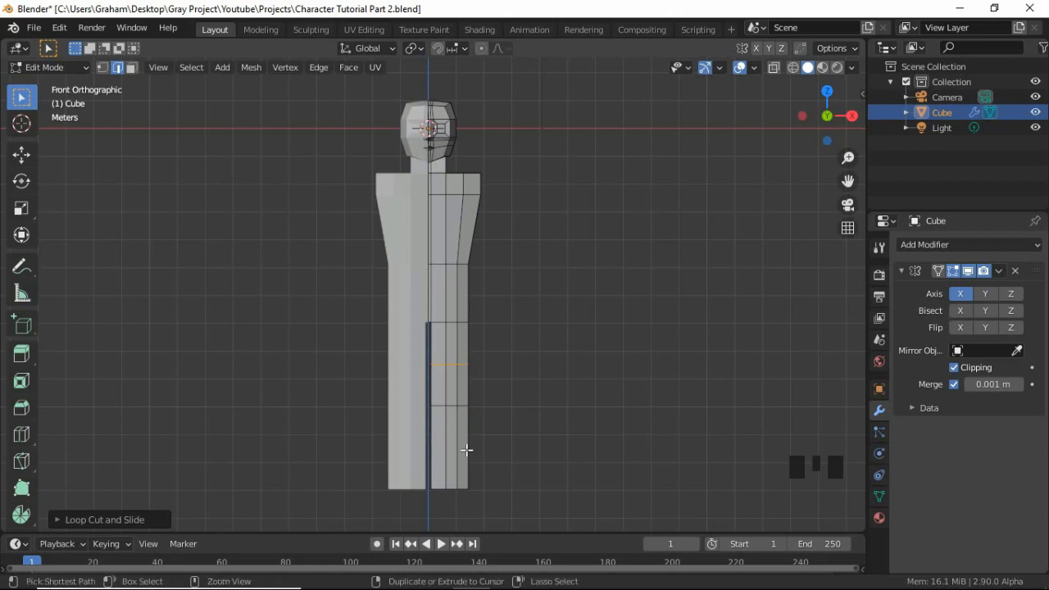
key("ctrl+r")
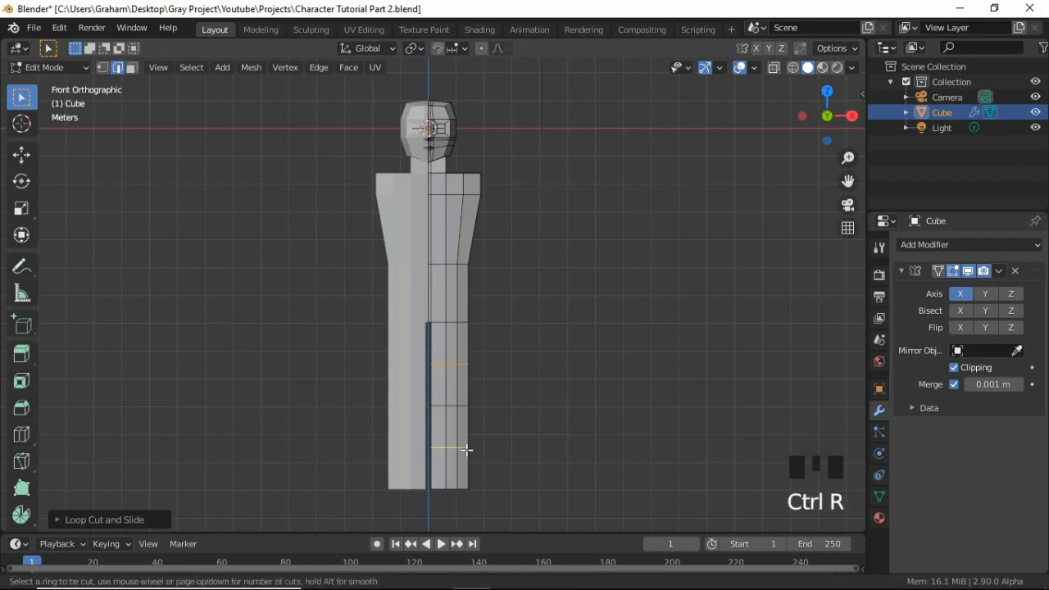
left_click(466, 449)
right_click(470, 454)
- Switch to wireframe shading and scale the leg's bottom row of vertices down to less than half width for the ankle
middle_click_drag(480, 437, 508, 433, "shift")
scroll(509, 431, "up", 3)
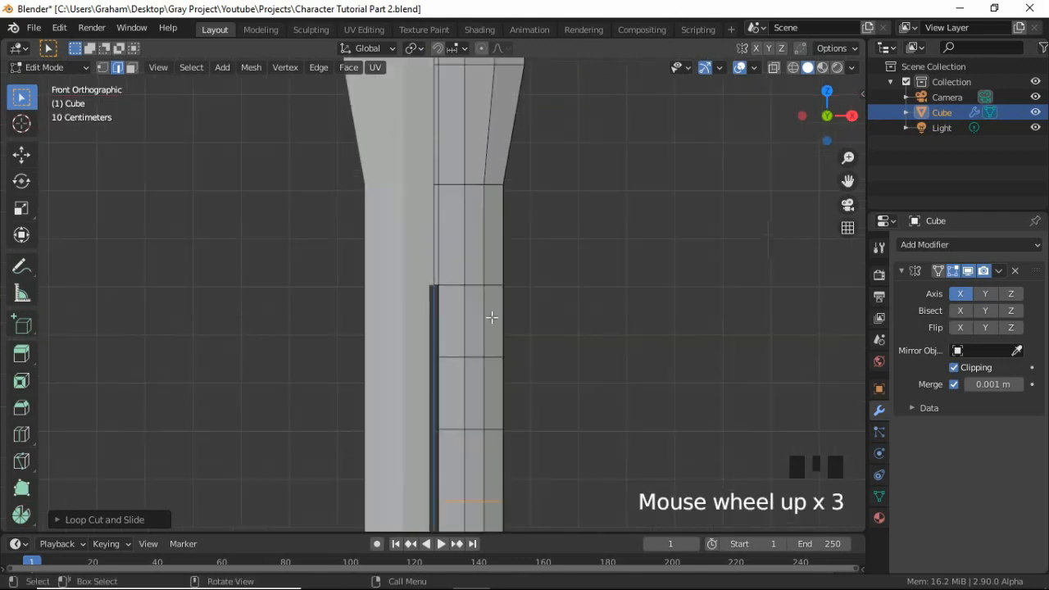
middle_click_drag(492, 317, 459, 262, "shift")
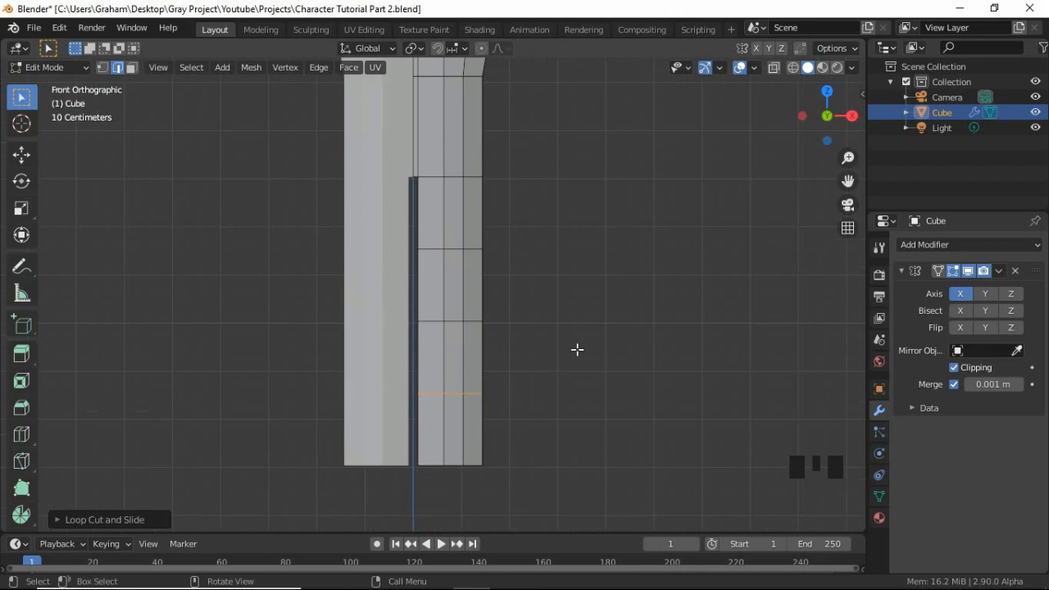
key("z")
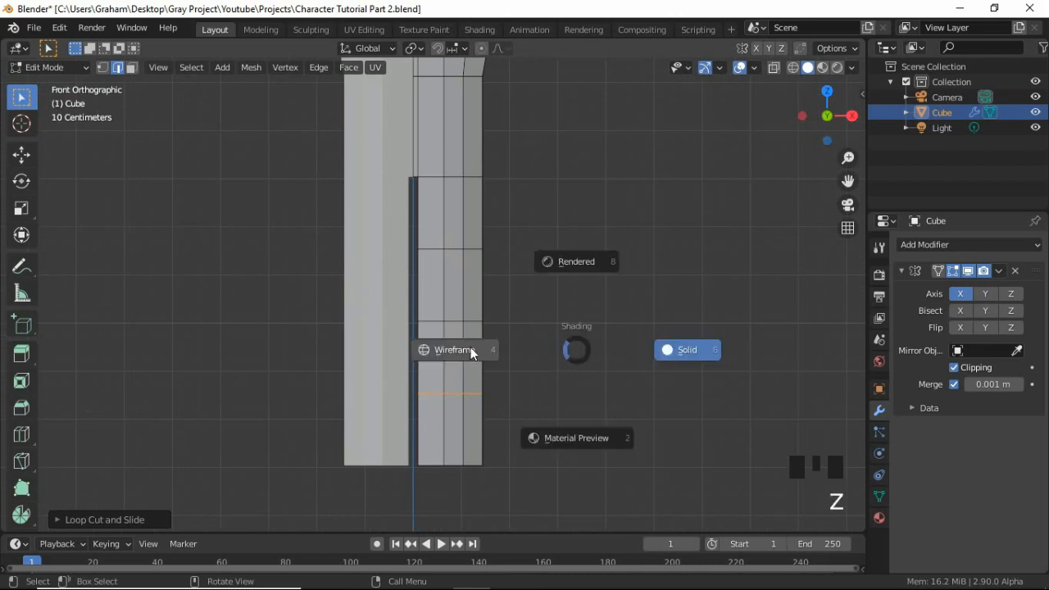
left_click(473, 351)
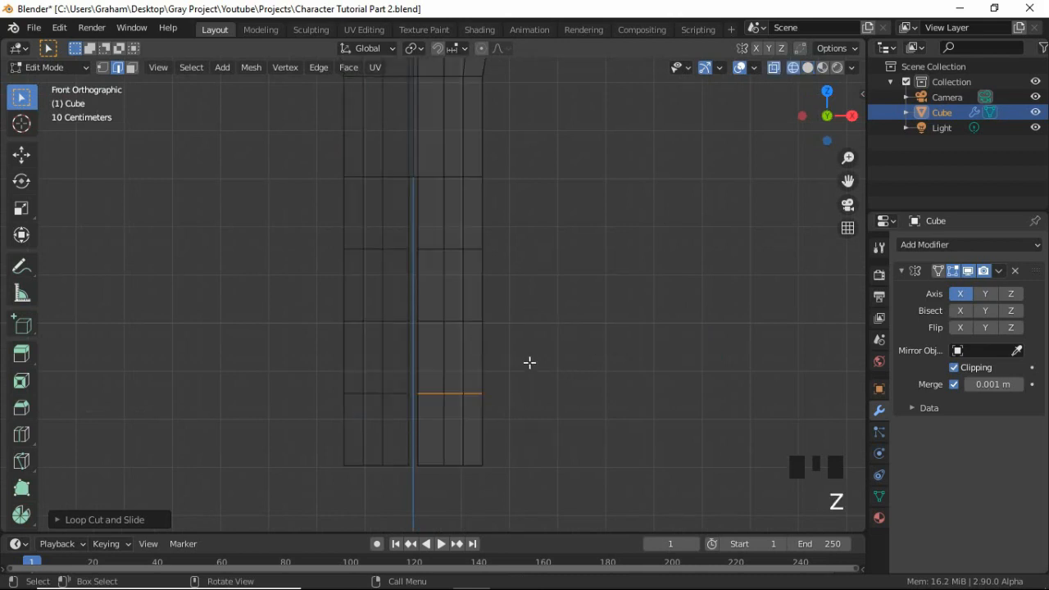
key("1")
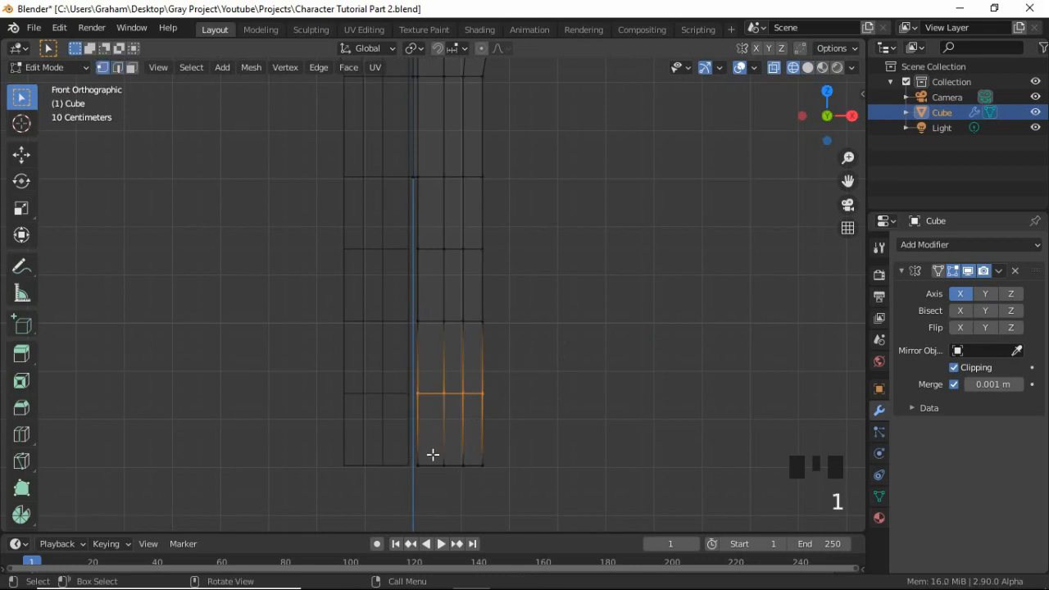
left_click_drag(404, 448, 576, 488)
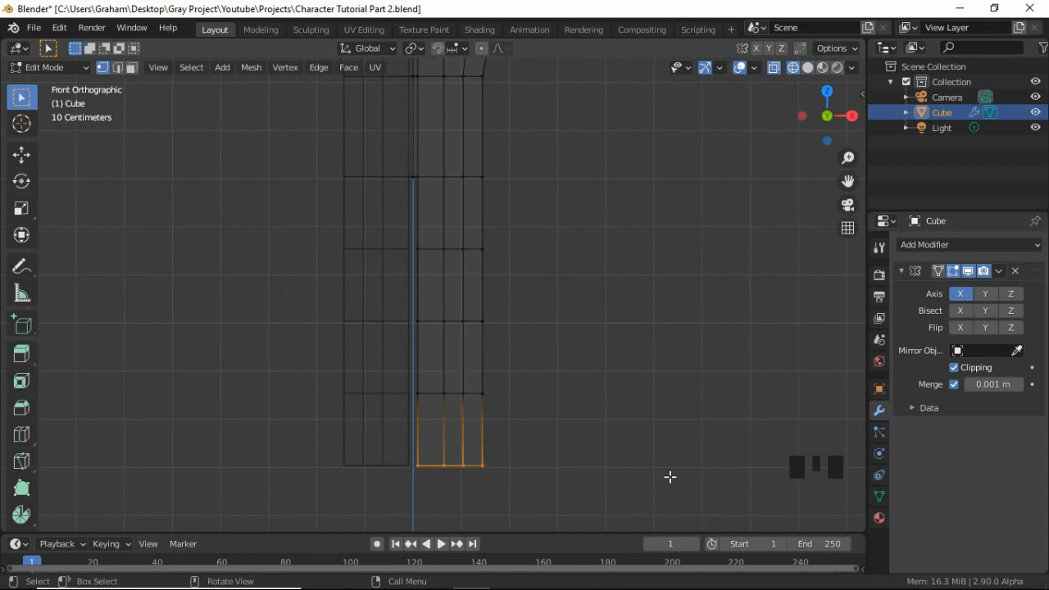
key("s")
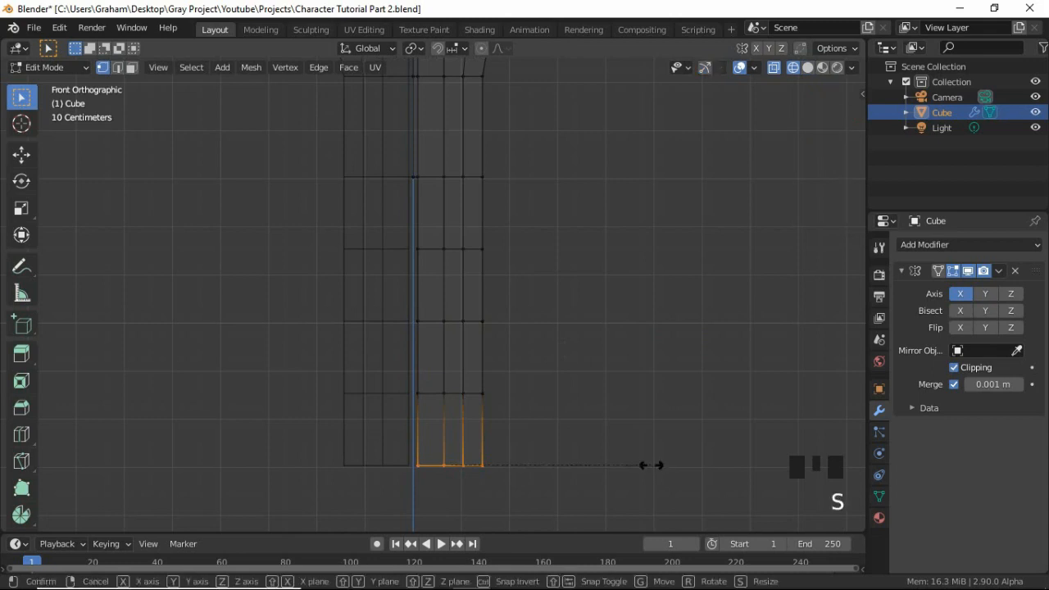
left_click(450, 398)
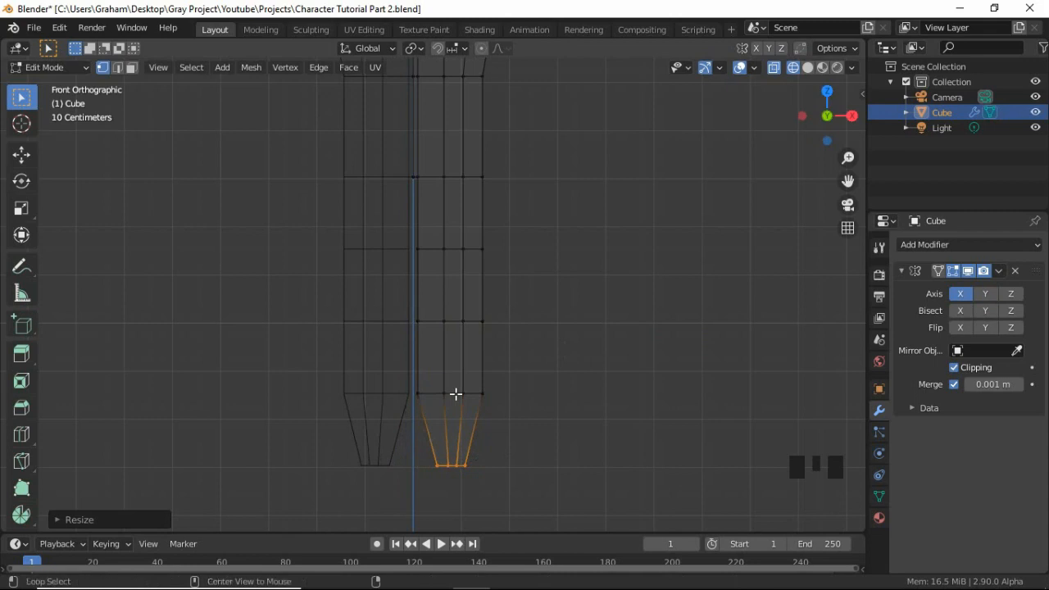
- Scale down the three vertex loops above the ankle, the lowest to about 0.82 and the highest to about 0.89
left_click(455, 393, "alt")
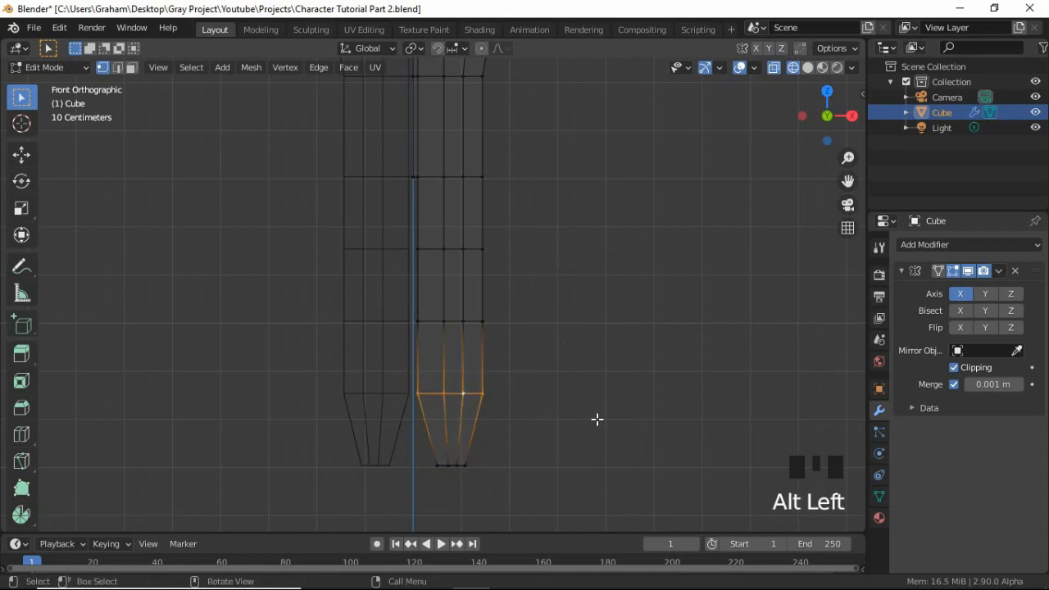
key("s")
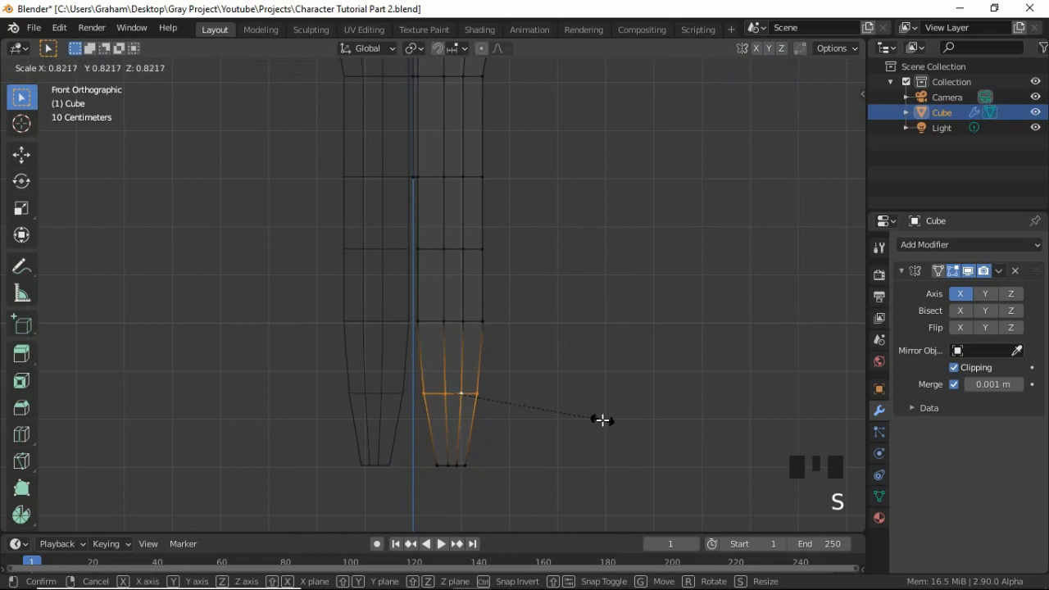
left_click(602, 420)
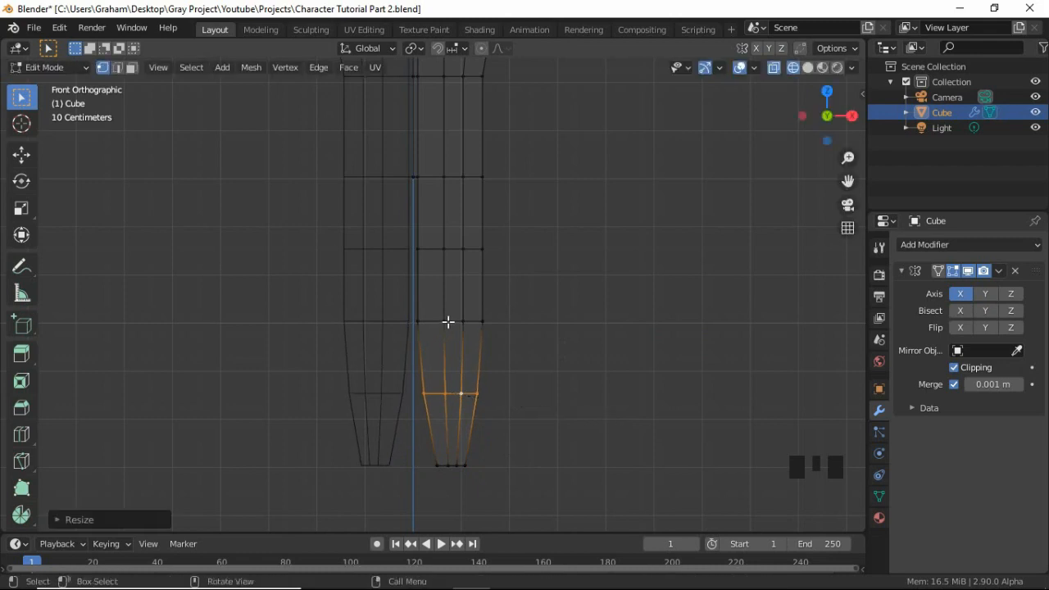
left_click(448, 322, "alt")
key("s")
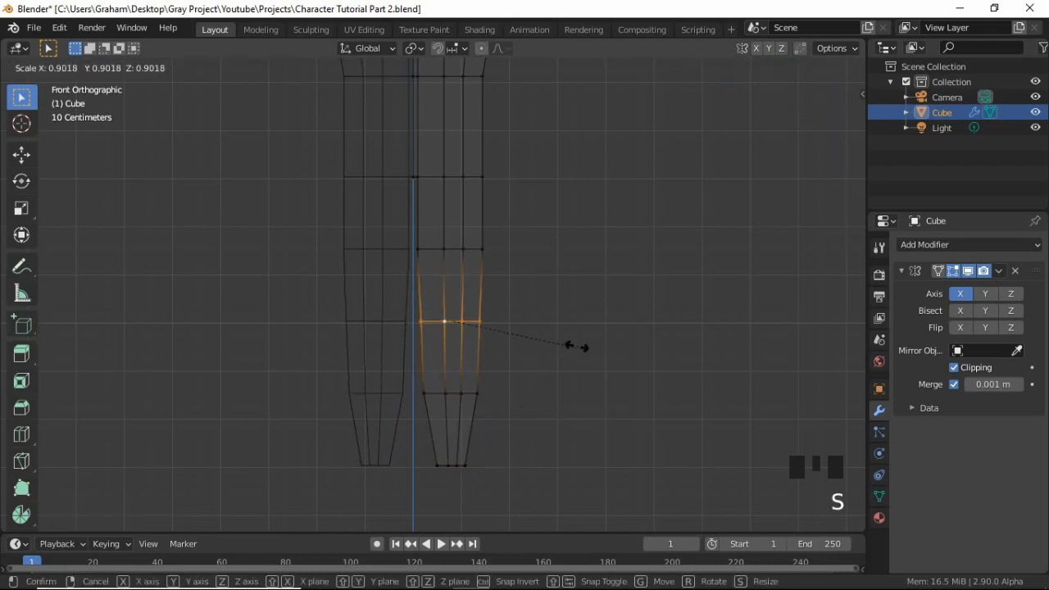
left_click(566, 344)
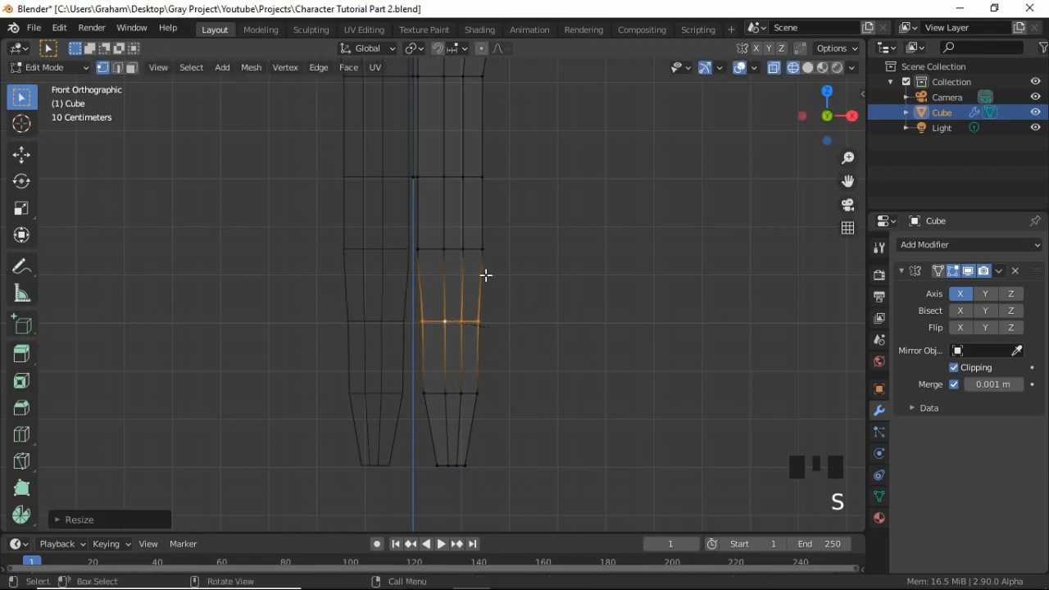
left_click(453, 246, "alt")
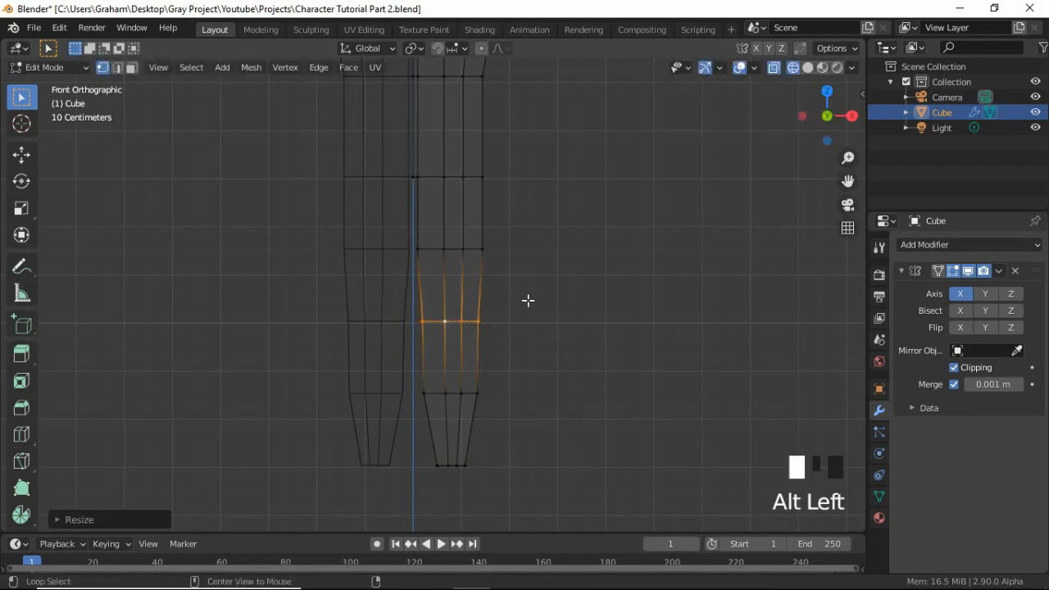
key("s")
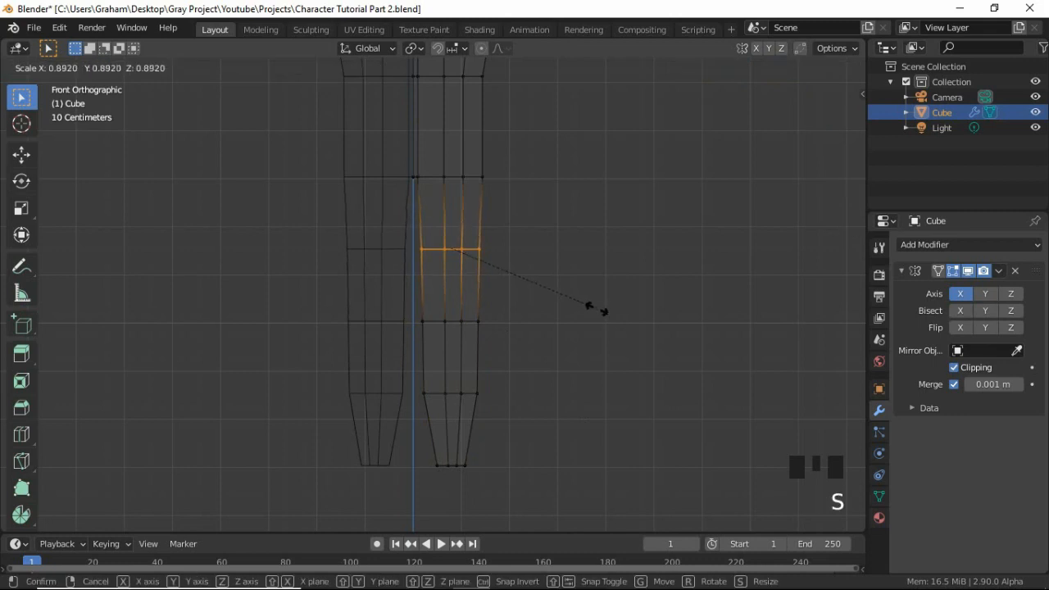
left_click(596, 310)
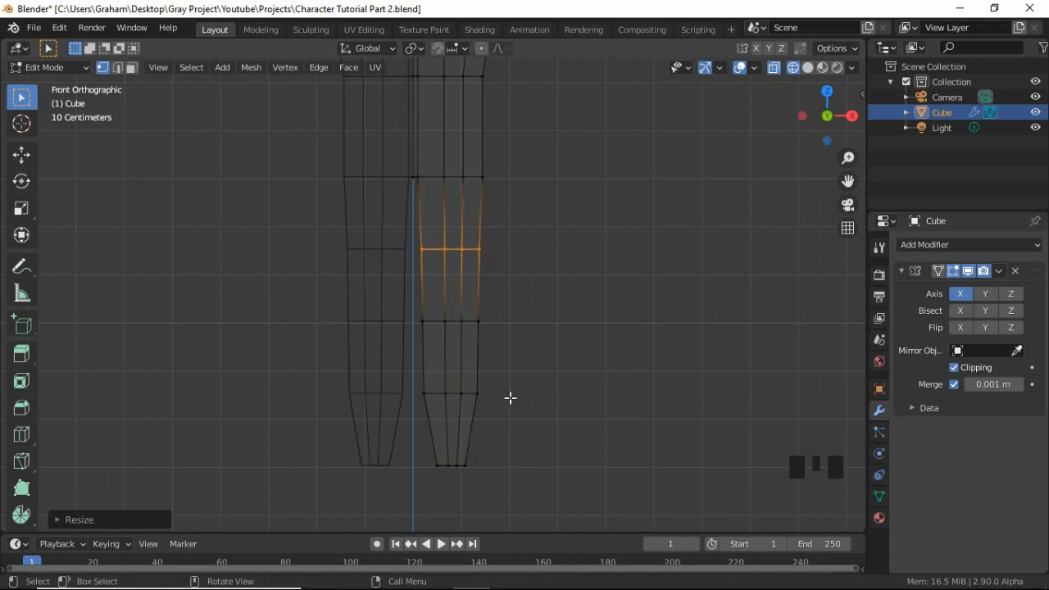
- Scale the edge loop just above the ankle down slightly and slide it partway up toward the knee loop
key("2")
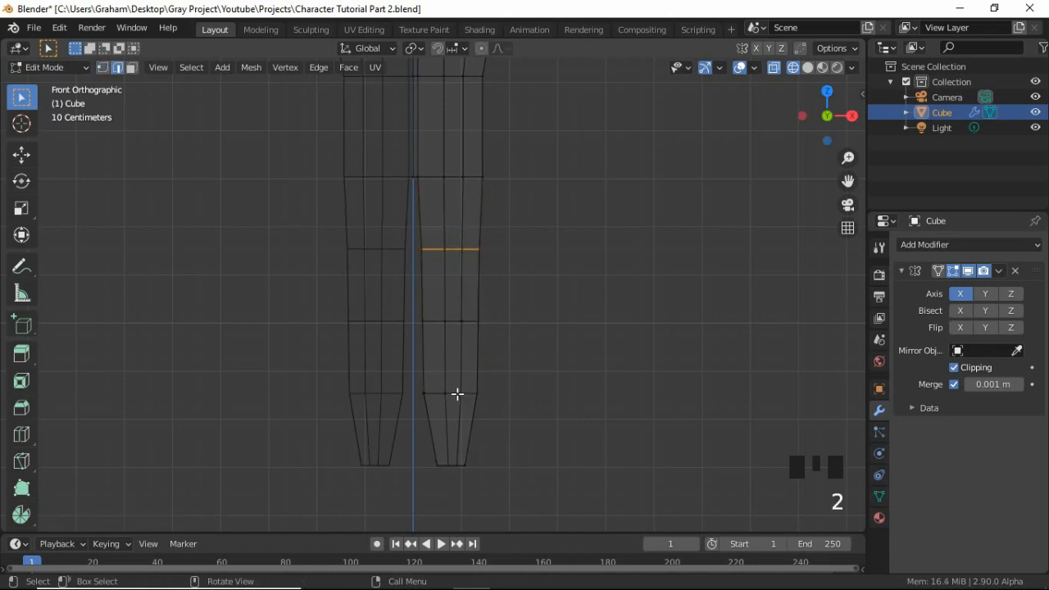
left_click(455, 393, "alt")
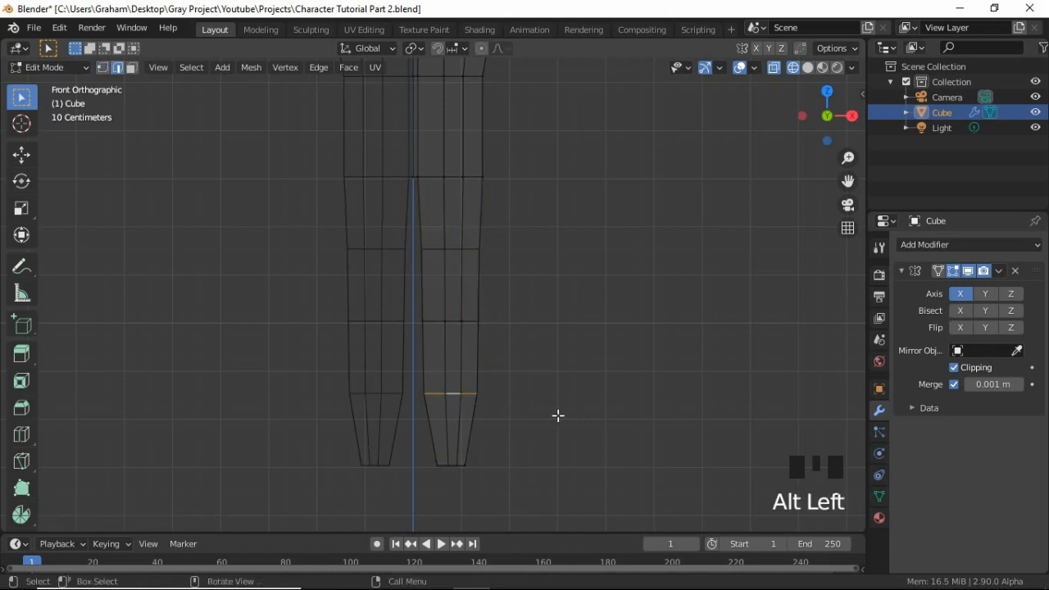
key("s")
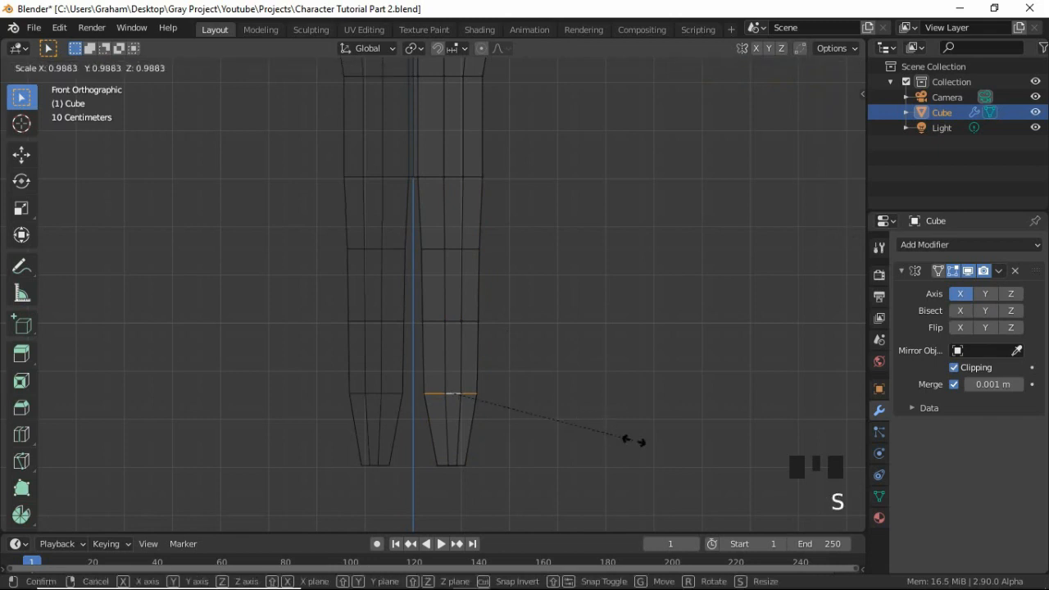
left_click(623, 436)
key("g")
key("g")
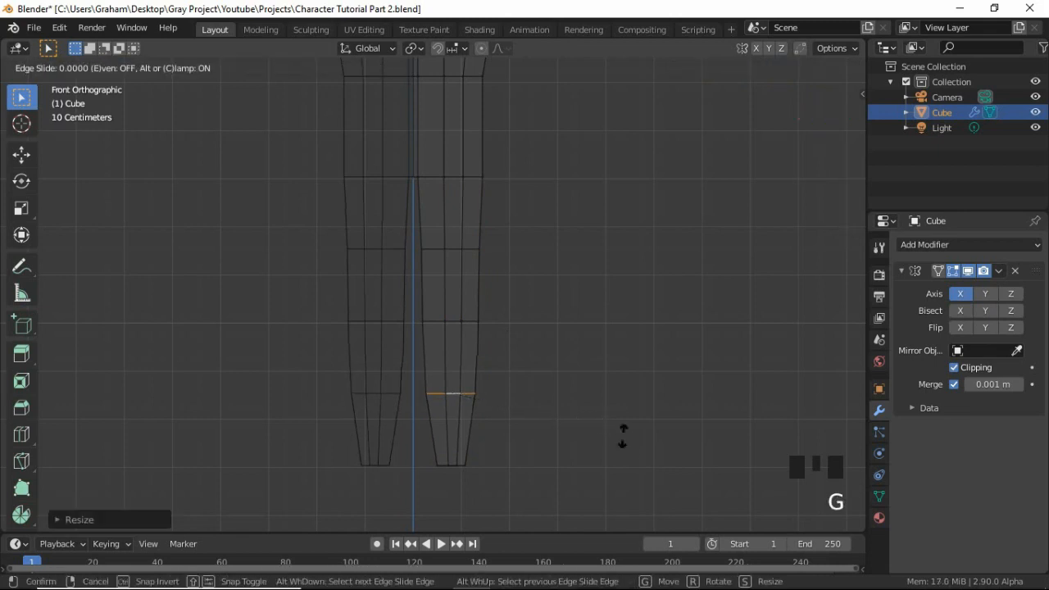
left_click(552, 394)
- Move the calf edge loop slightly outward along X, and slightly backward along Y in the side view
key("g")
key("x")
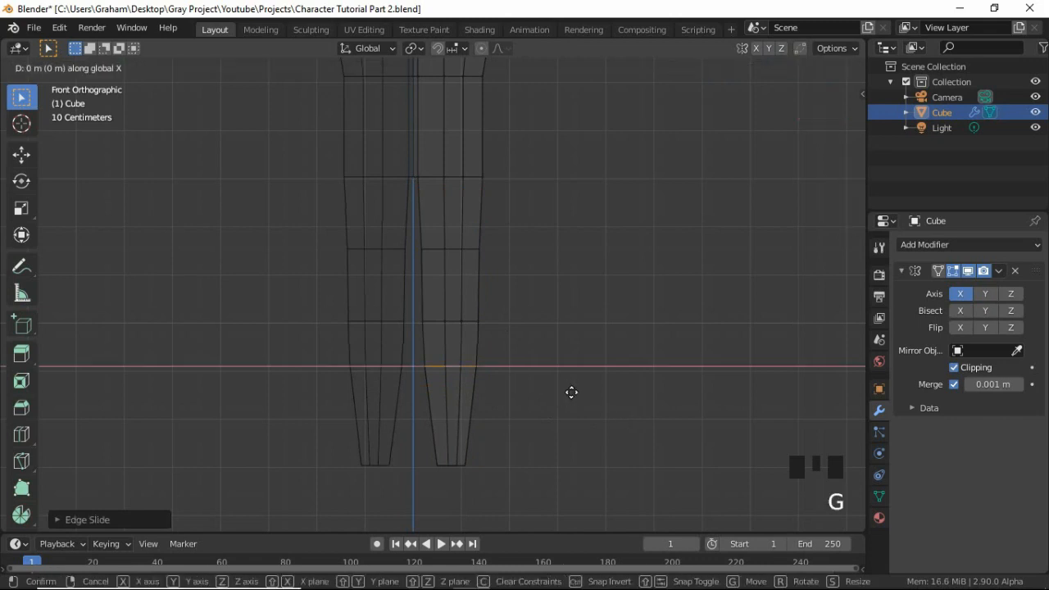
left_click(582, 402)
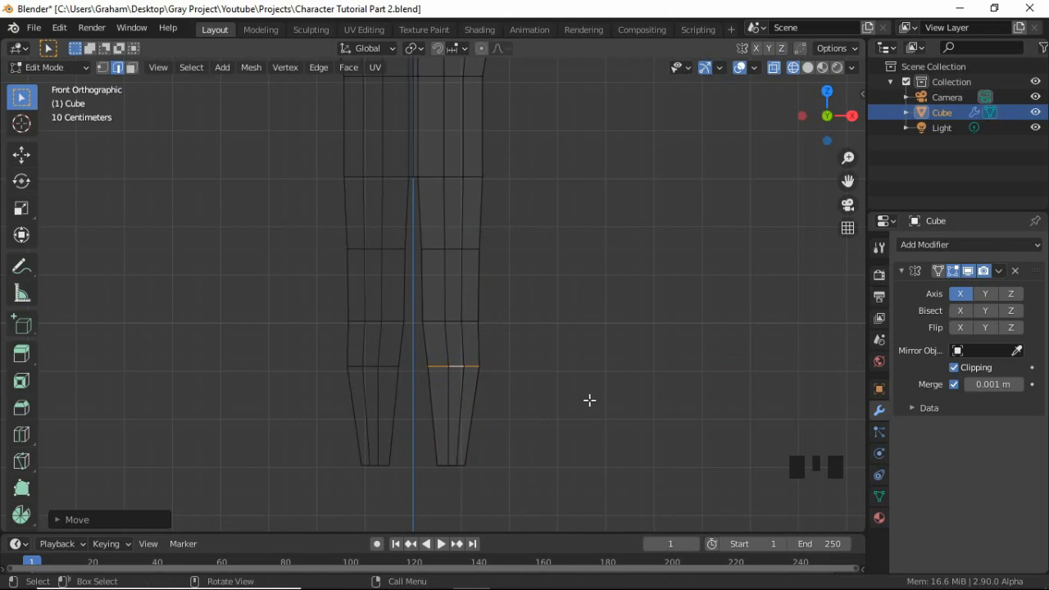
key("KP_3")
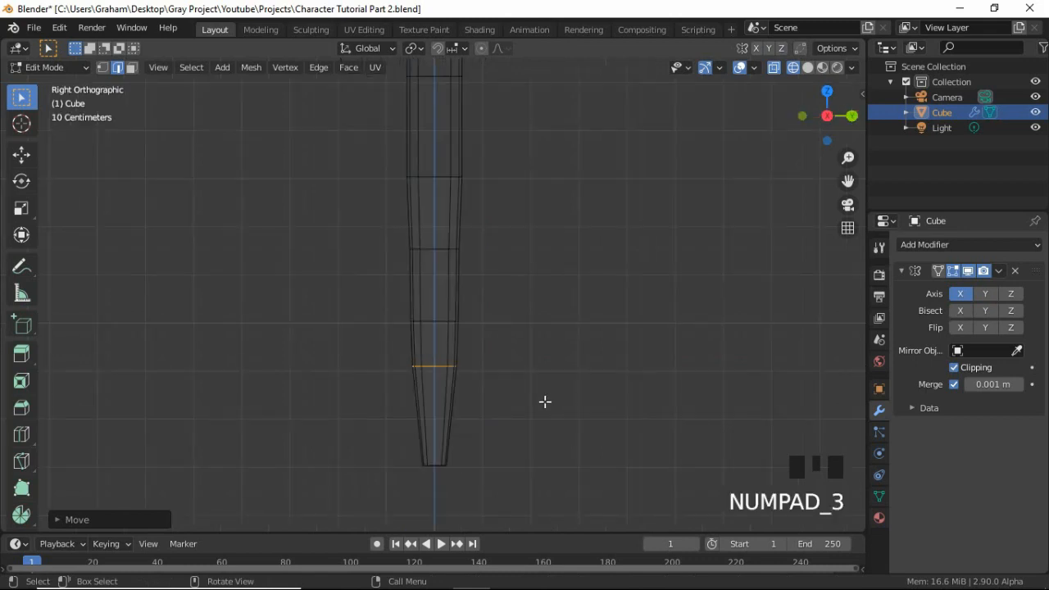
key("g")
key("y")
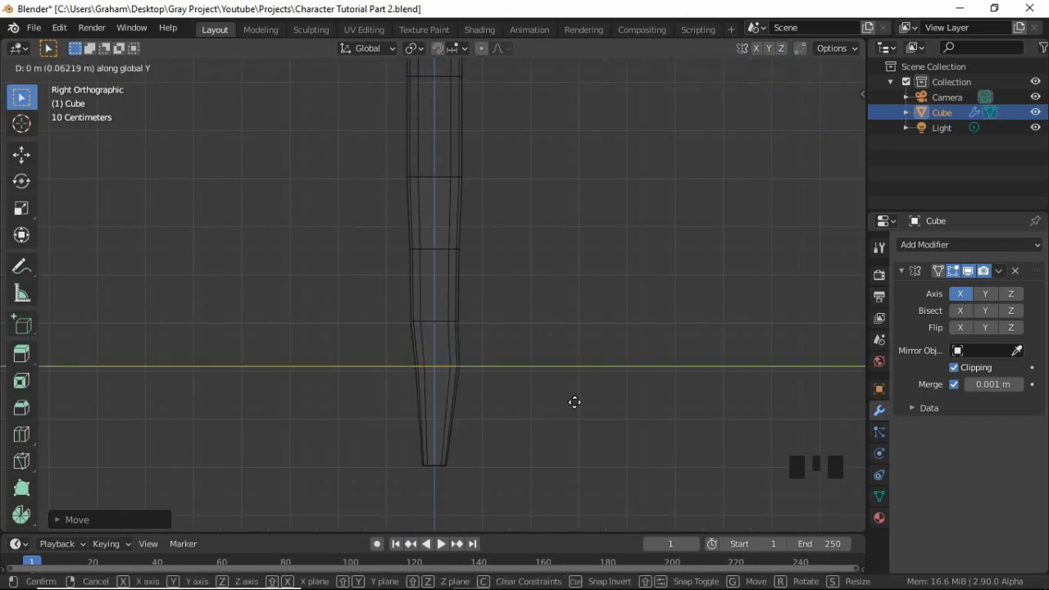
left_click(515, 362)
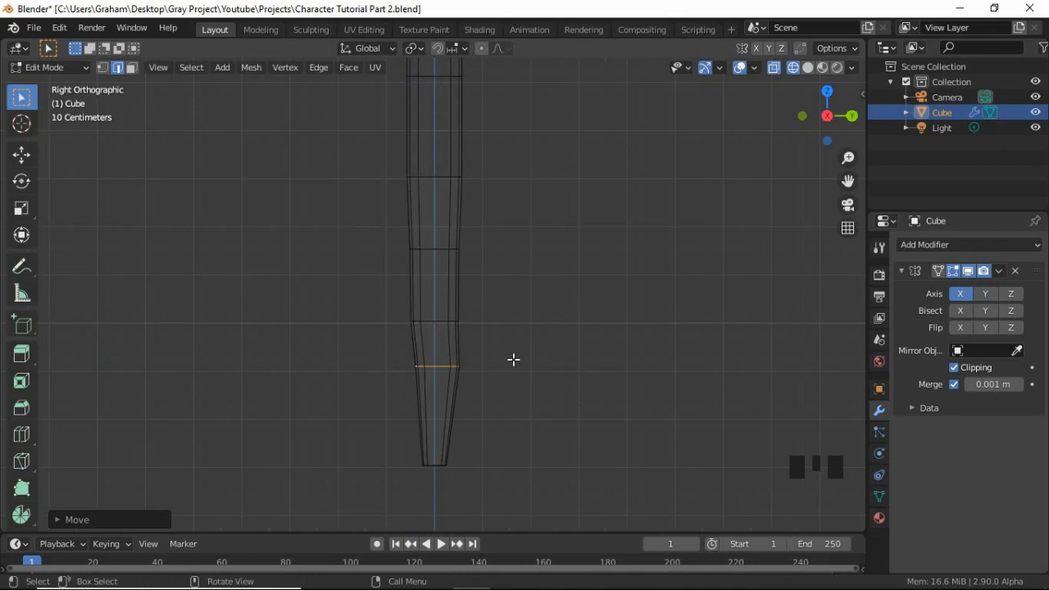
- Add two horizontal loop cuts around the knee loop, one slid close beneath it and one slid close above it
key("KP_1")
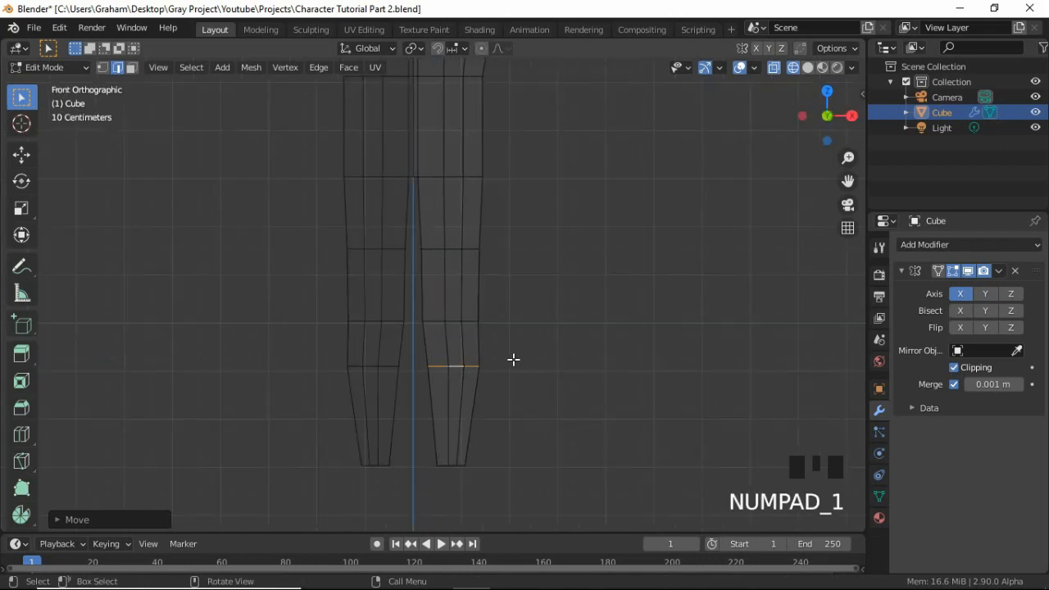
scroll(513, 359, "up", 2)
middle_click_drag(501, 311, 450, 381, "shift")
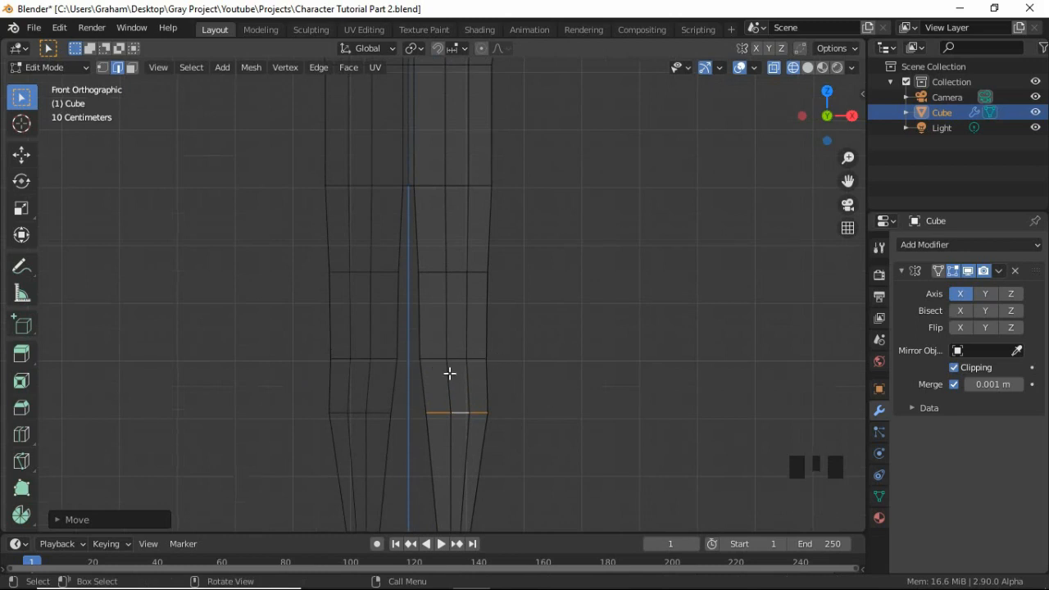
key("ctrl+r")
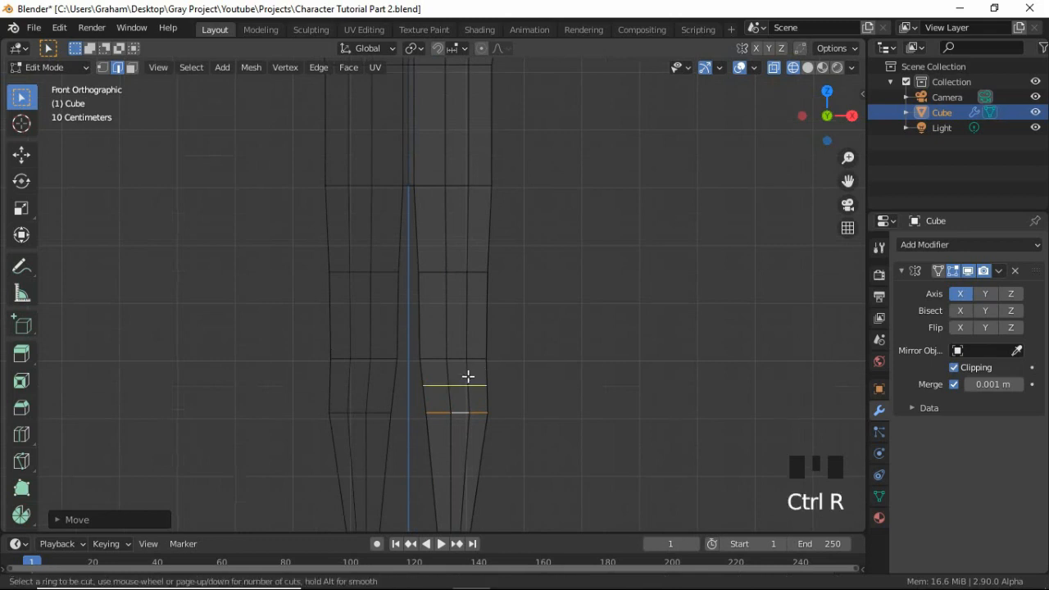
left_click(468, 382)
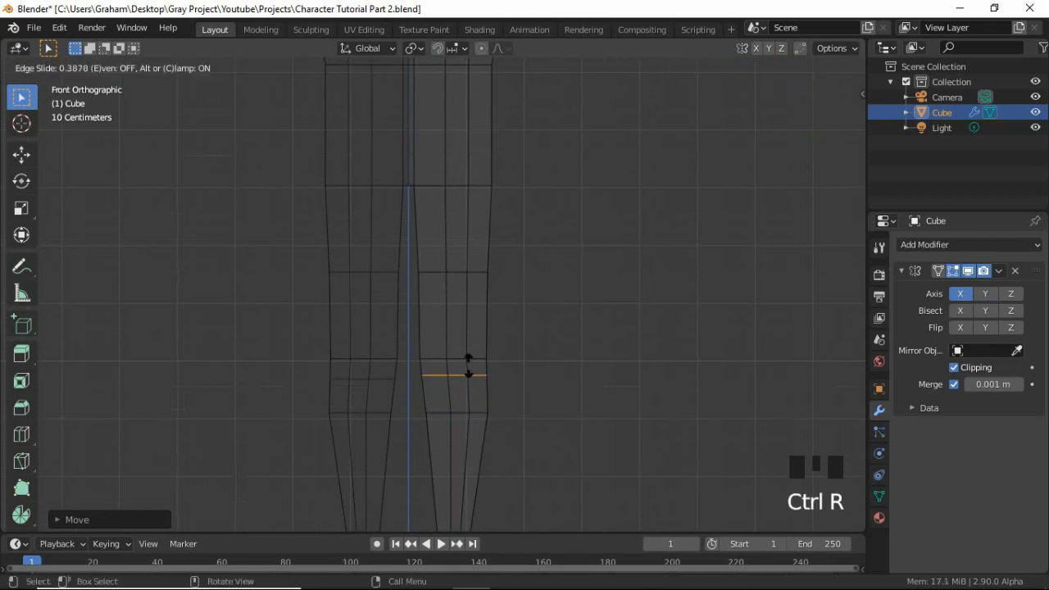
left_click(471, 364)
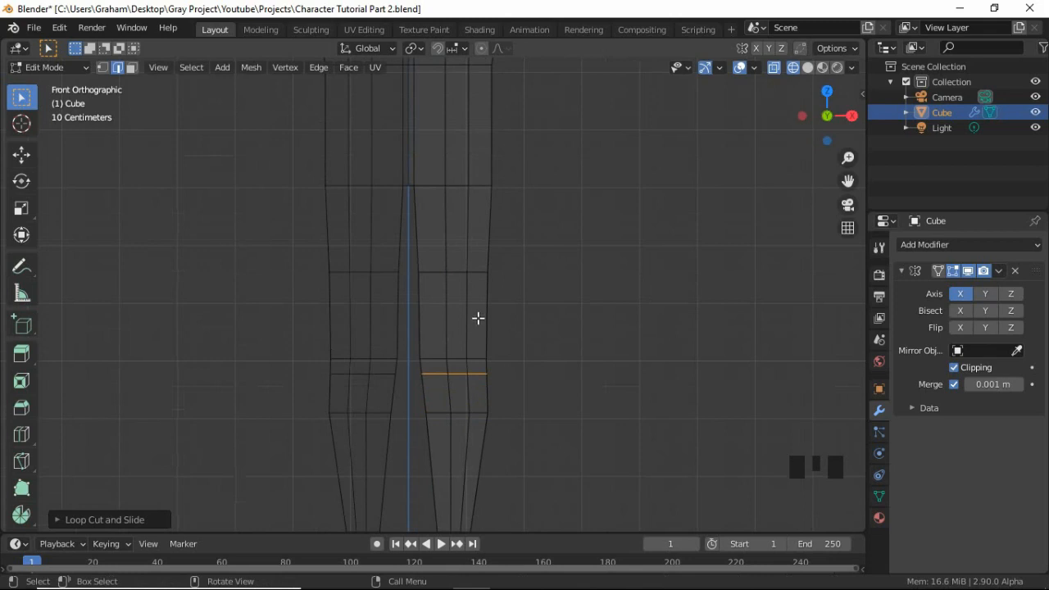
key("ctrl+r")
left_click(481, 316)
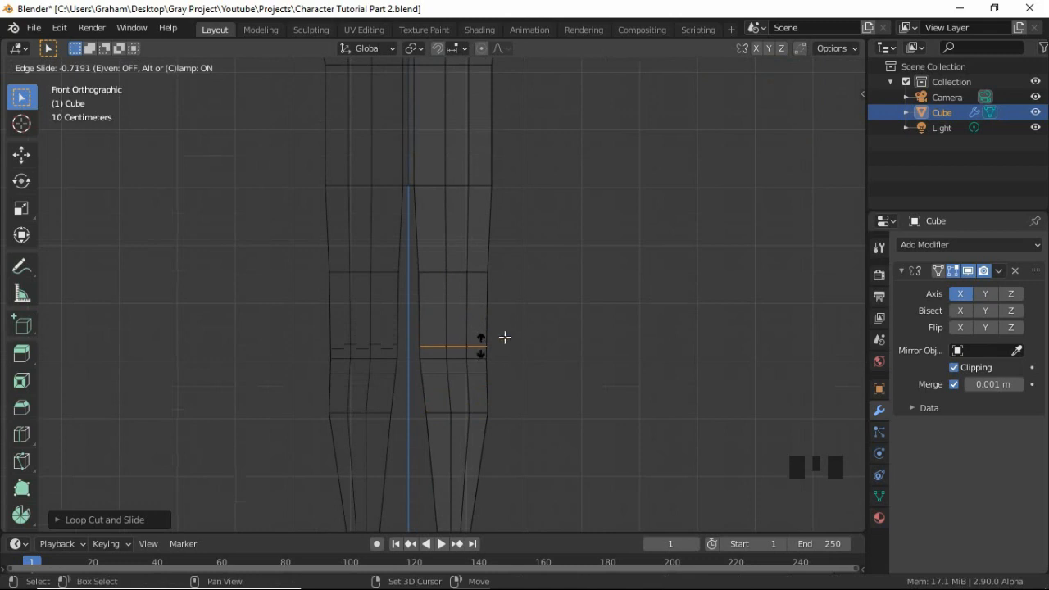
left_click(504, 338)
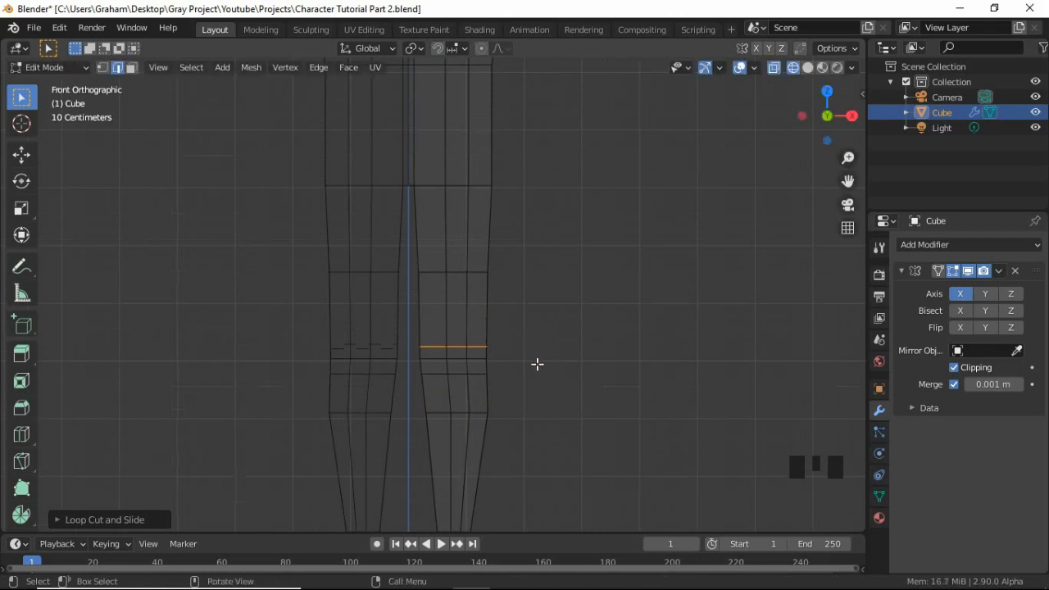
- Select all three knee edge loops and scale them down slightly with the Z axis locked to narrow the knee
left_click(455, 374, "alt+shift")
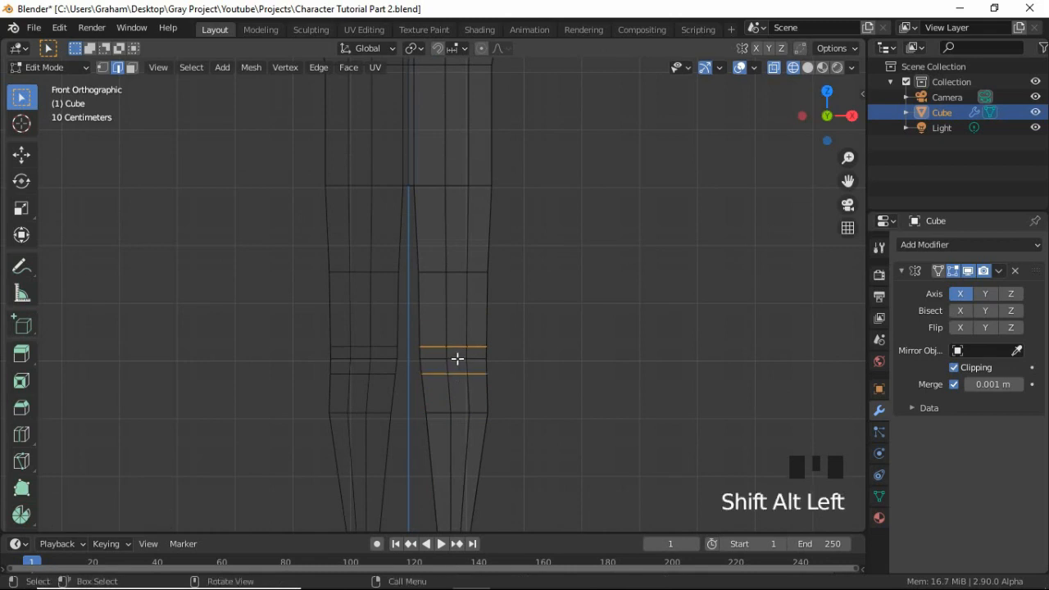
left_click(458, 358, "alt+shift")
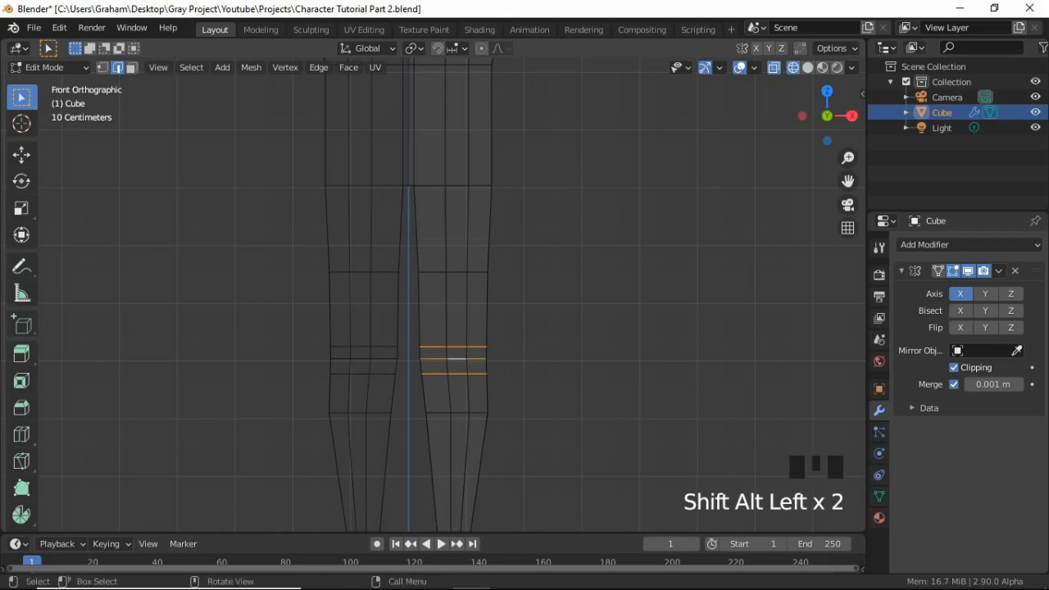
key("s")
key("shift+z")
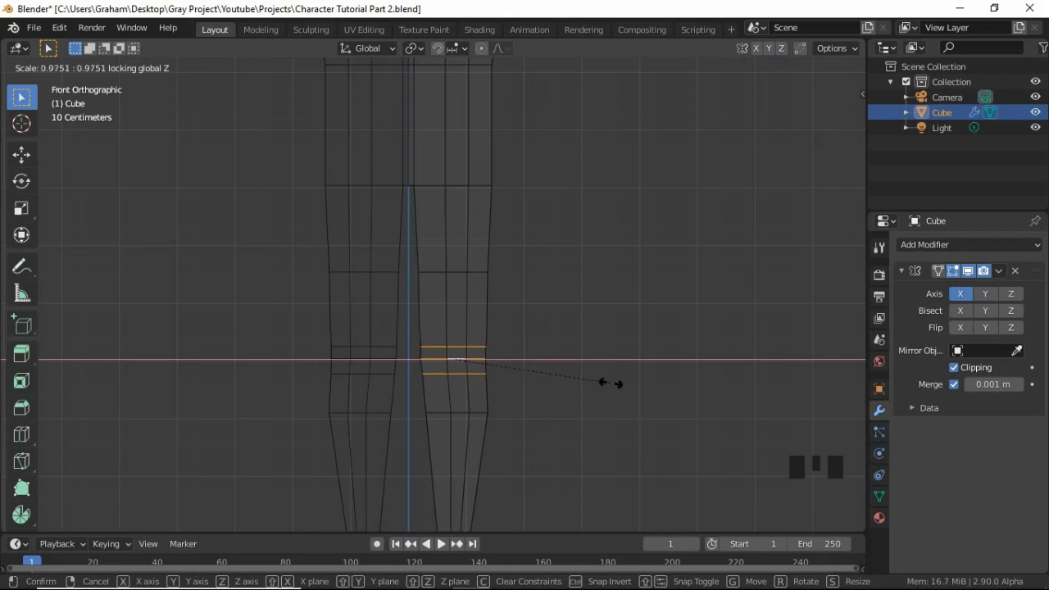
left_click(598, 379)
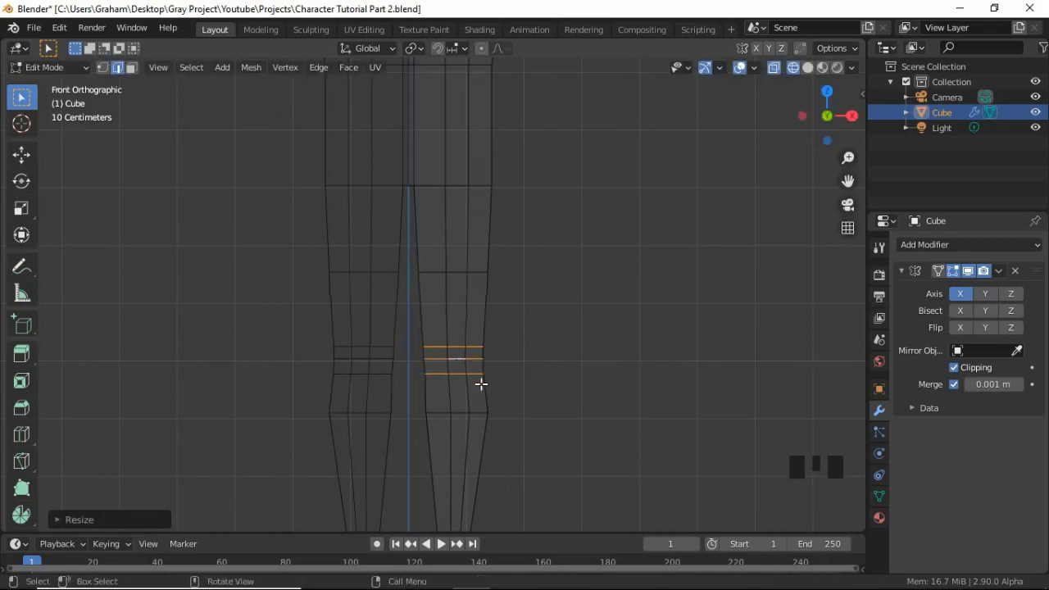
- Shift the middle knee loop slightly inward along X and slightly forward along Y
left_click(440, 359, "alt")
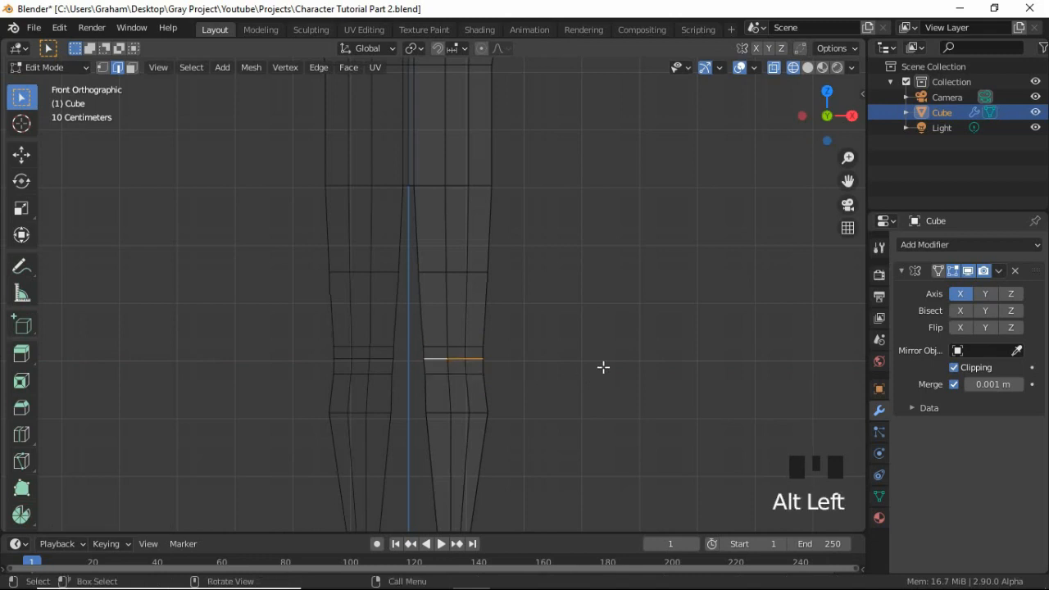
key("g")
key("x")
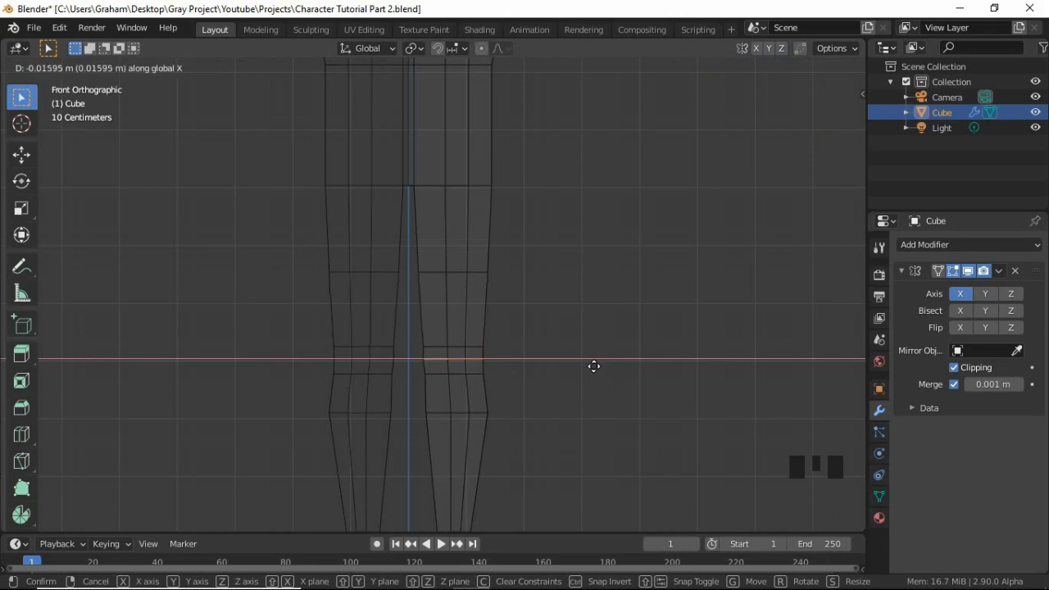
left_click(607, 358)
key("KP_3")
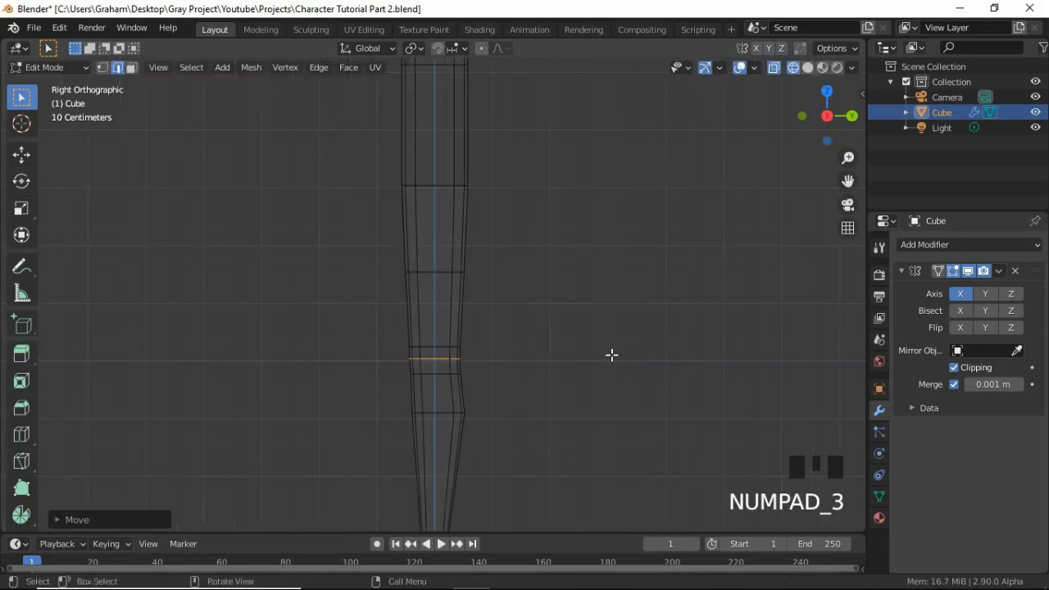
key("g")
key("y")
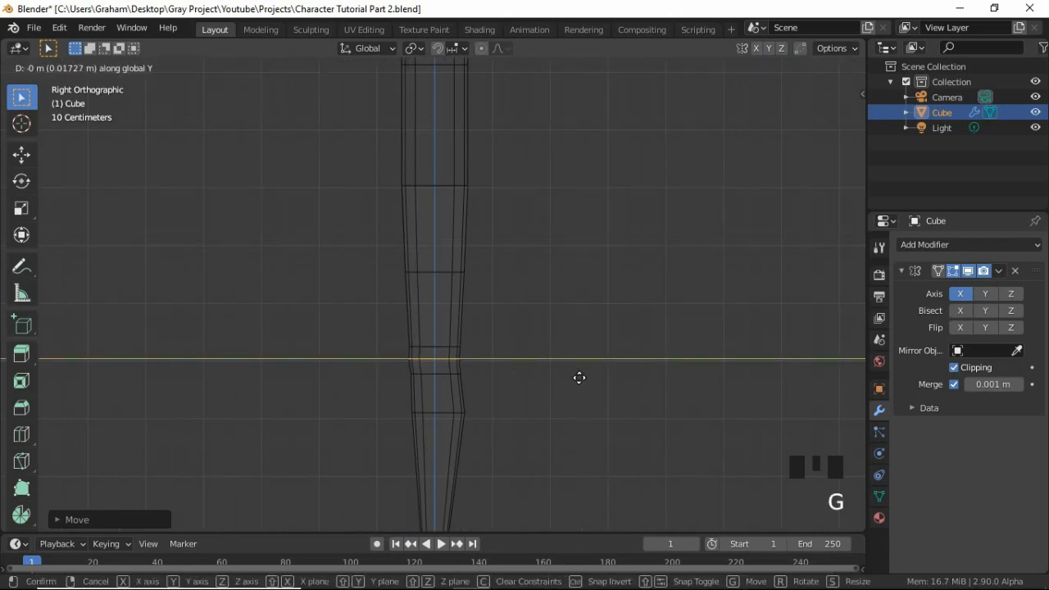
left_click(476, 339)
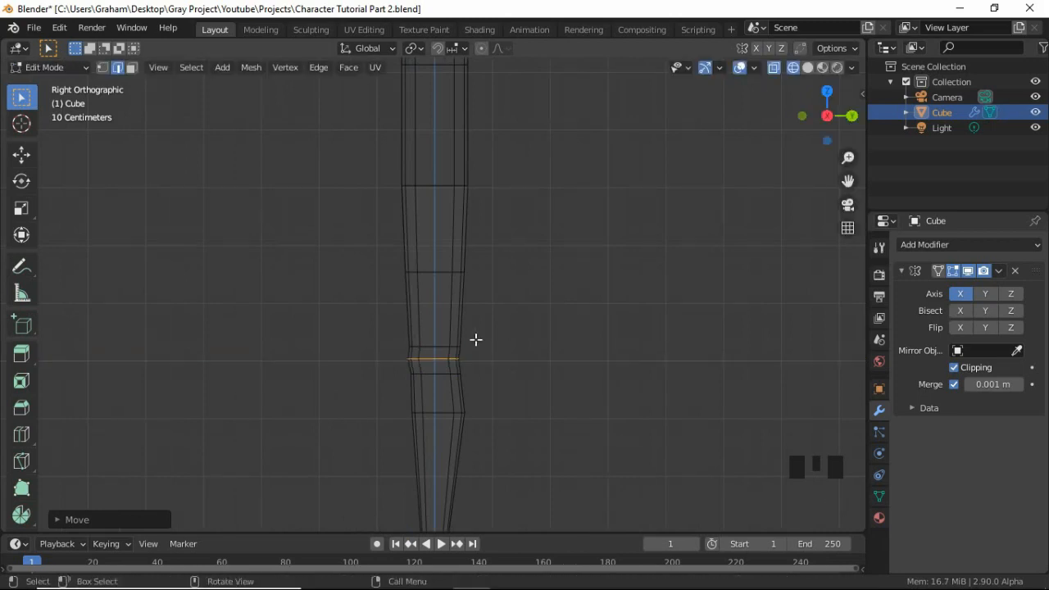
- Scale up the lower-thigh edge loop above the knee slightly in the front view
key("KP_1")
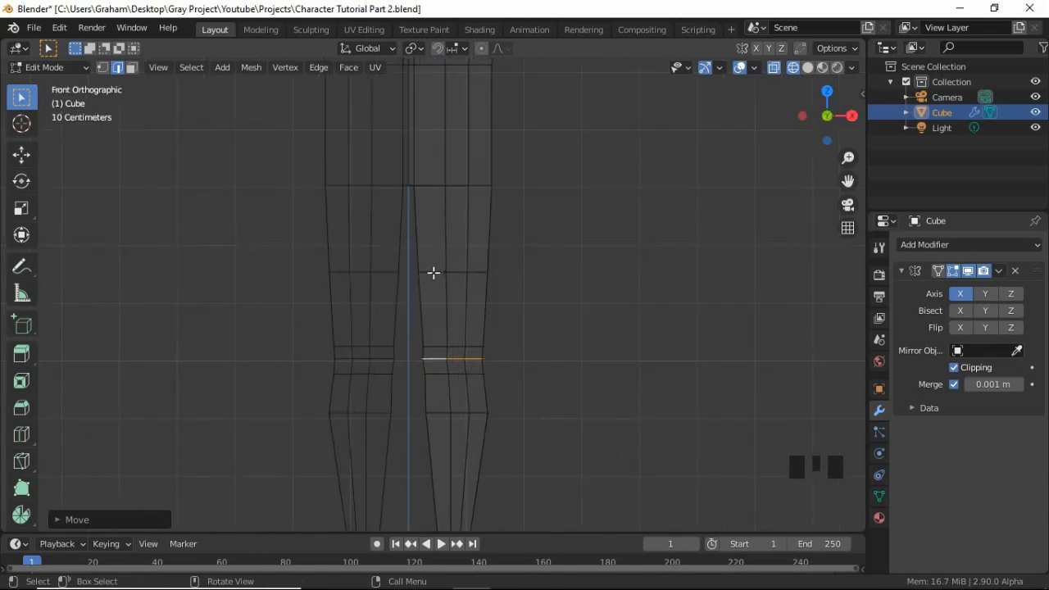
left_click(432, 271, "alt")
key("s")
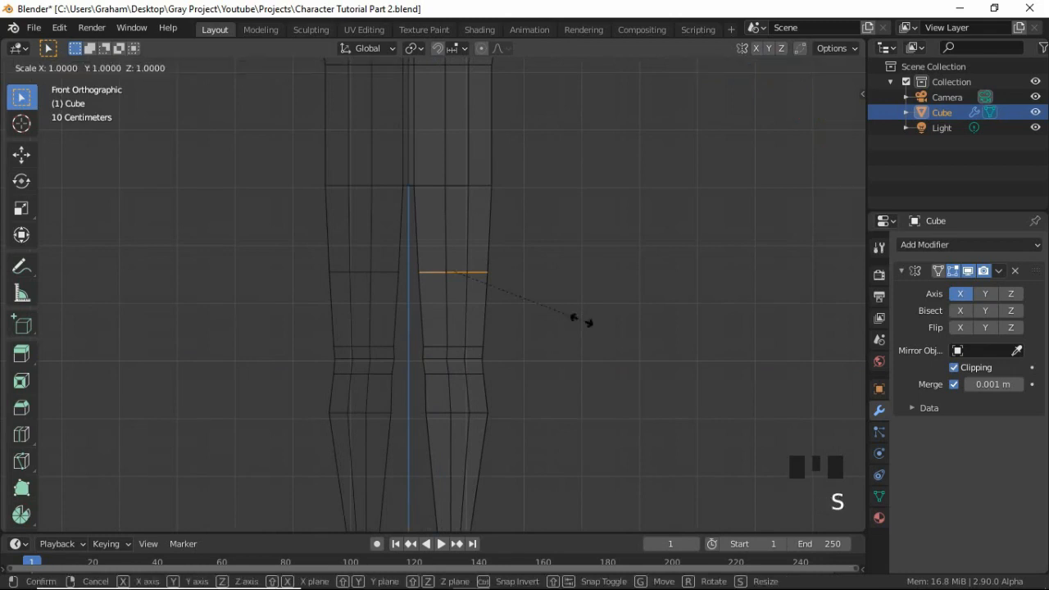
left_click(643, 353)
- Move the calf edge loop outward along X by about 0.02 m
middle_click_drag(587, 284, 583, 279, "shift")
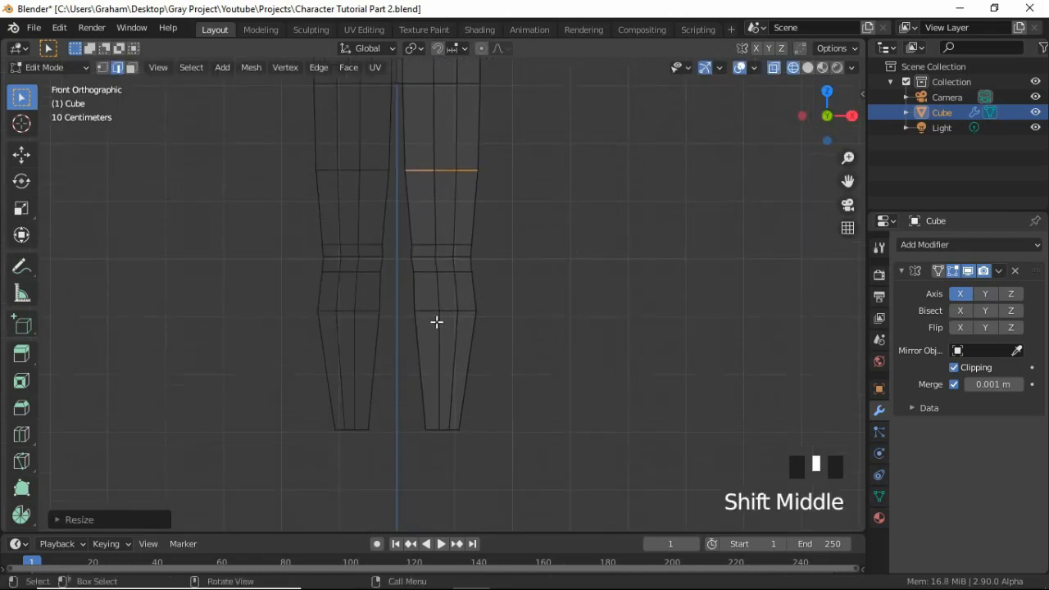
mouse_move(466, 244)
middle_mouse_down("shift")
mouse_move(447, 344)
mouse_move(467, 261)
middle_mouse_up("shift")
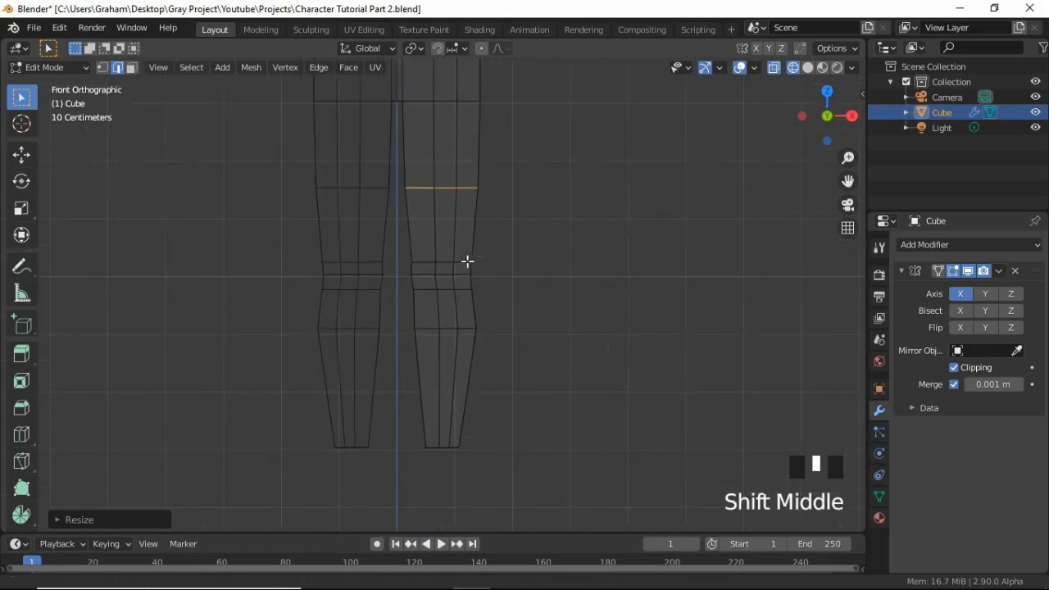
left_click(427, 328, "alt")
key("g")
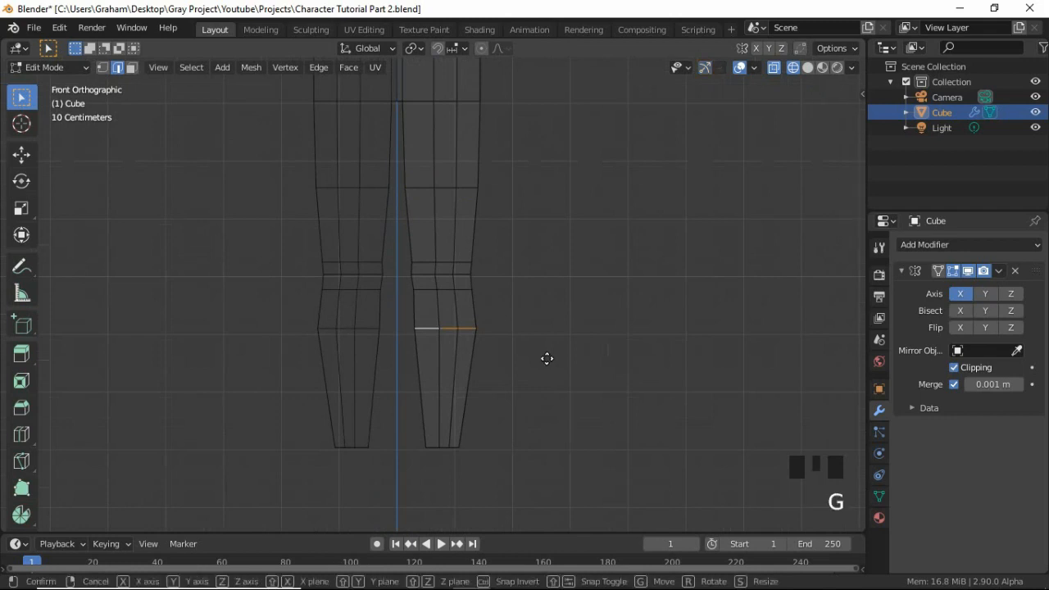
key("x")
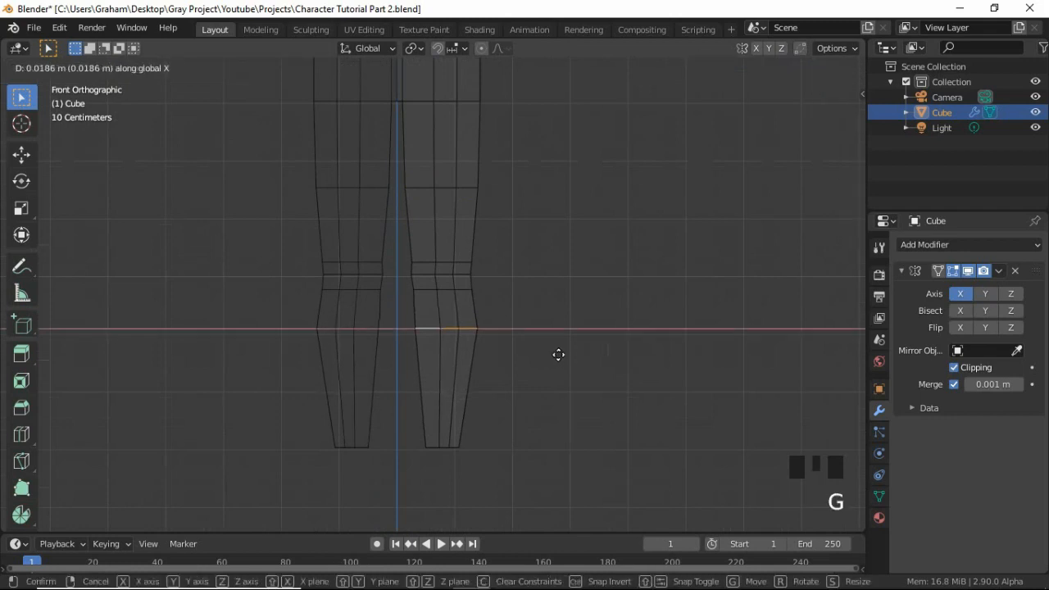
left_click(559, 354)
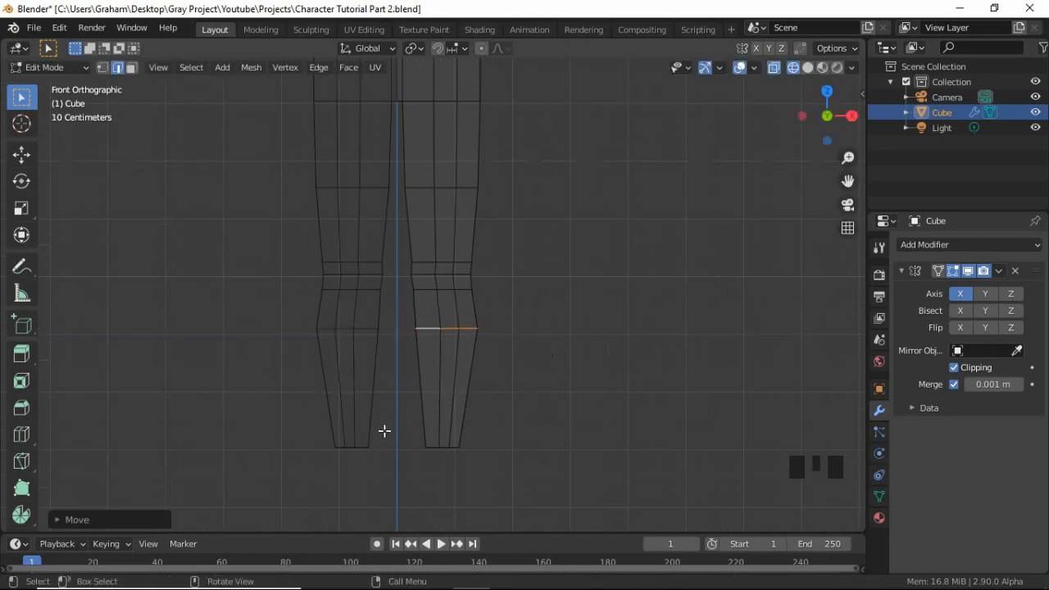
- Select the bottom ankle edges and move them slightly inward along X toward the mirror axis
left_click_drag(384, 431, 493, 476)
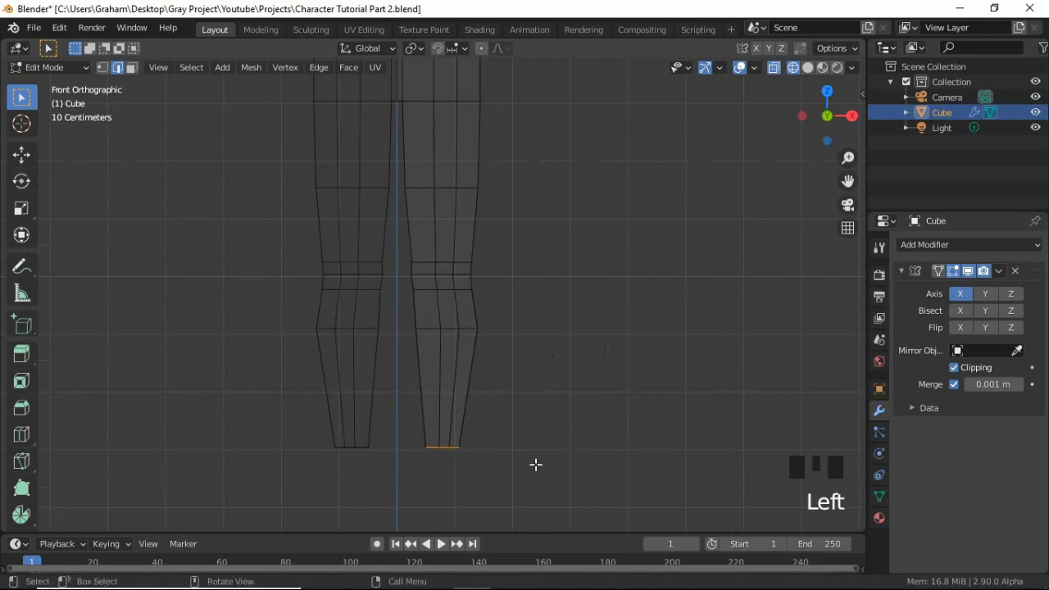
key("g")
key("x")
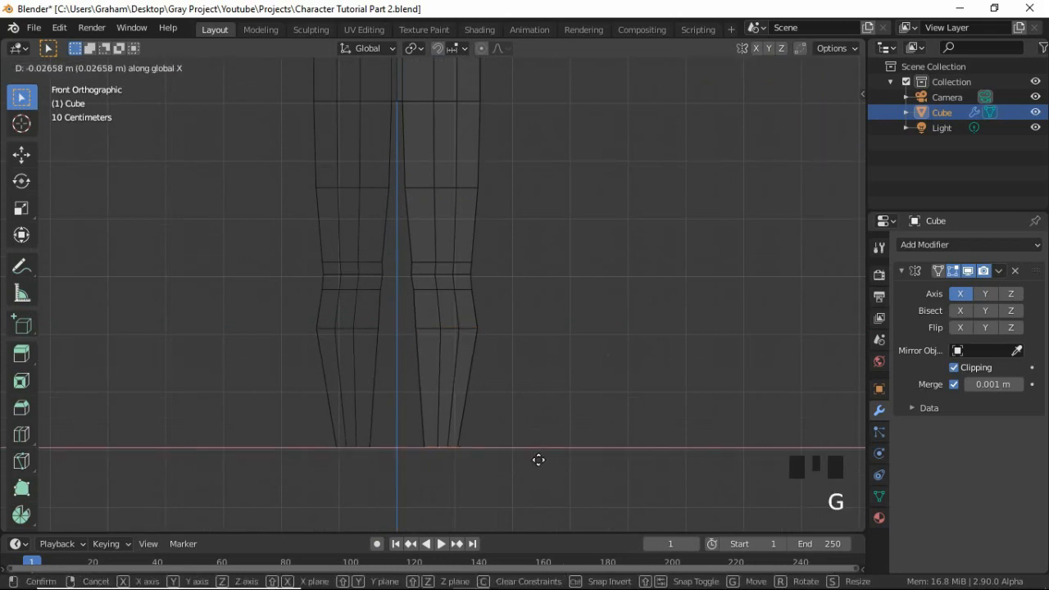
left_click(537, 460)
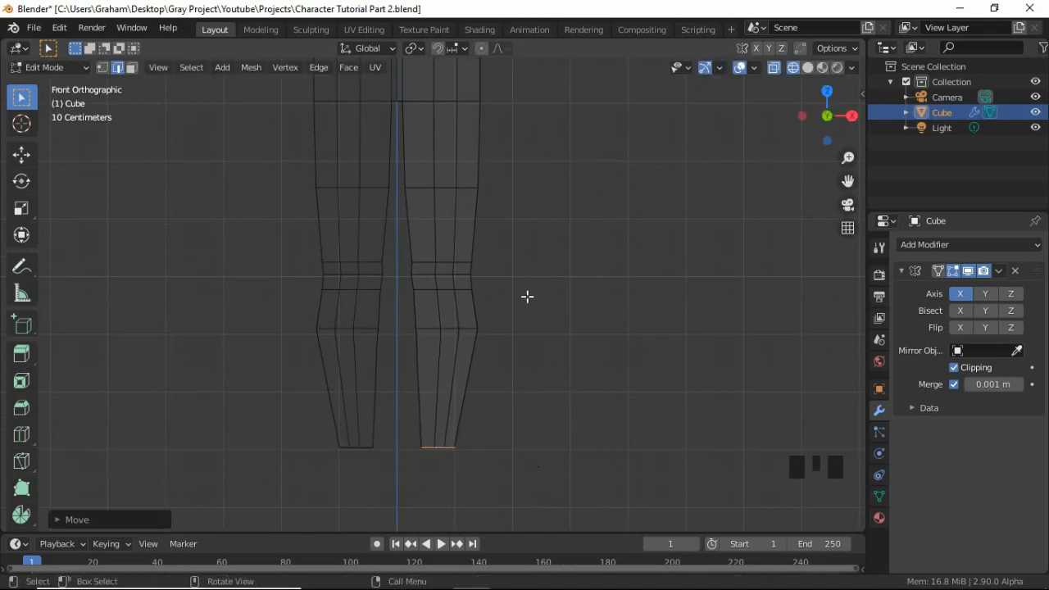
- Switch the viewport to solid shading with both whole legs in view
scroll(527, 296, "down", 2)
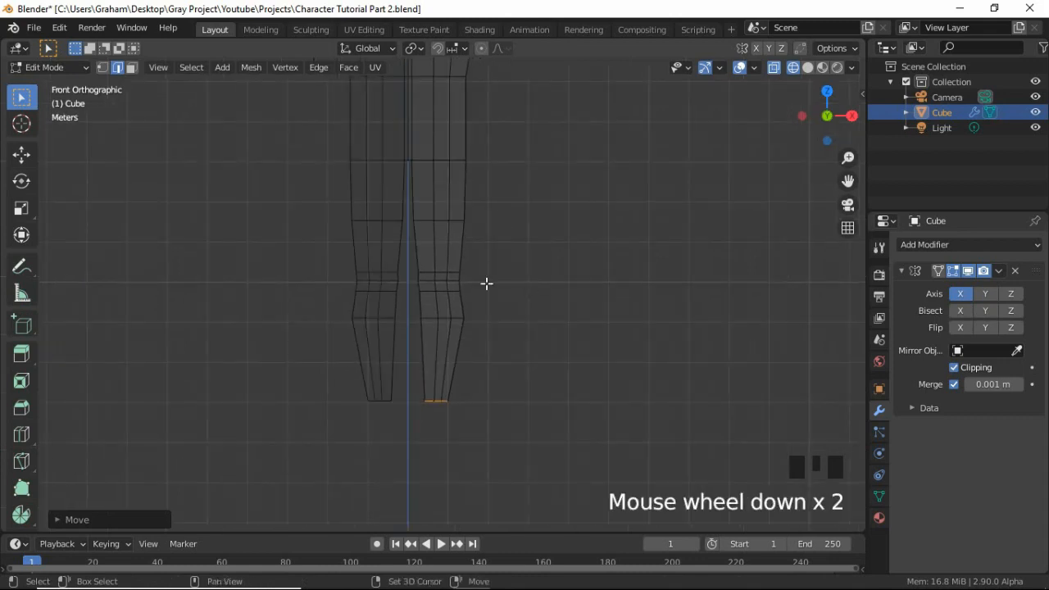
middle_click_drag(487, 283, 487, 284, "shift")
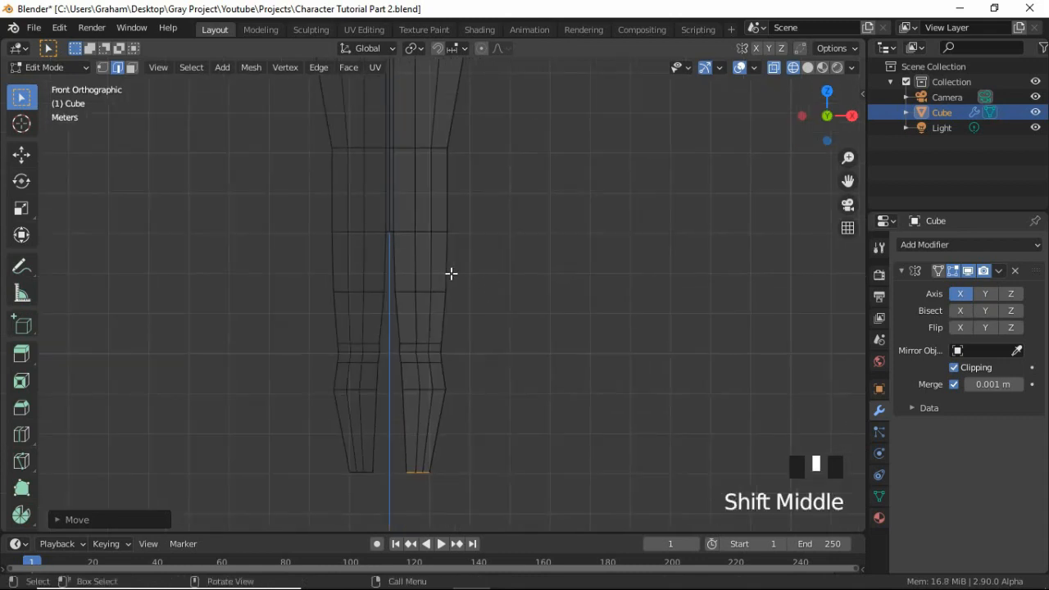
key("z")
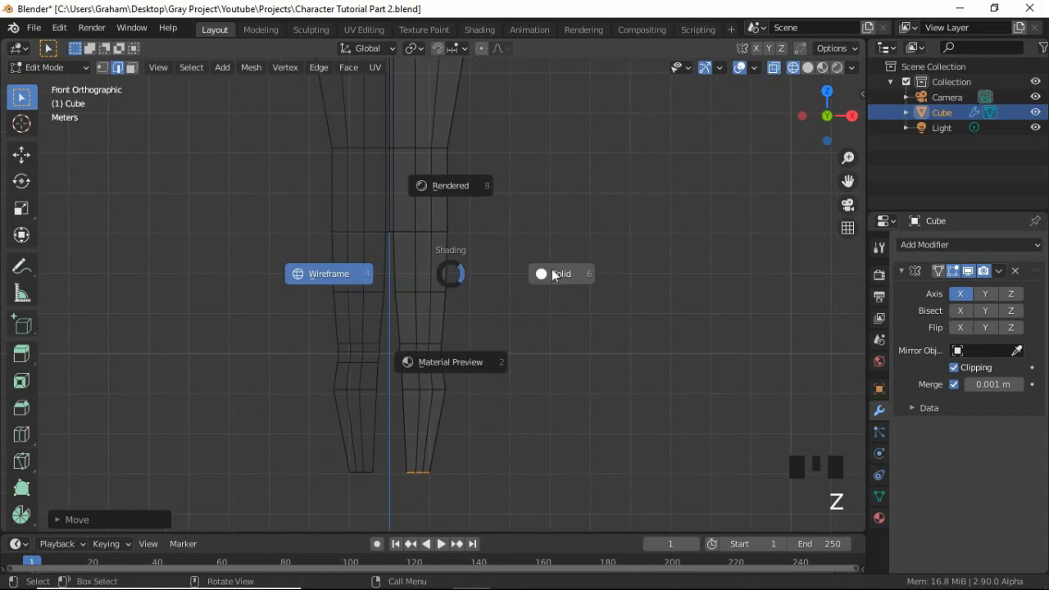
left_click(589, 210)
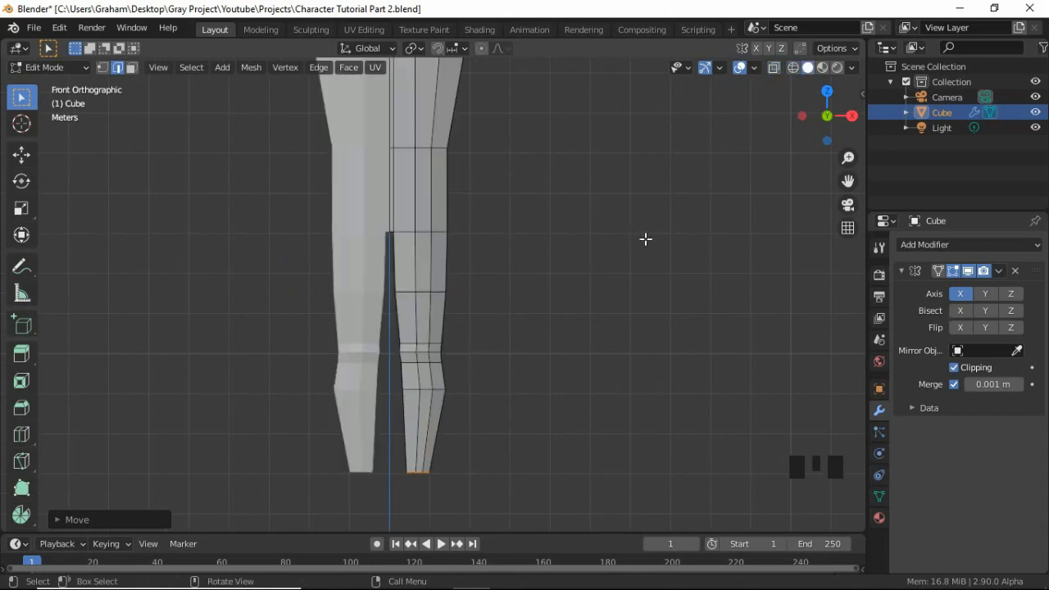
- Add a horizontal loop cut around the upper thigh and slide it up to just below the crotch
middle_click_drag(649, 244, 572, 257)
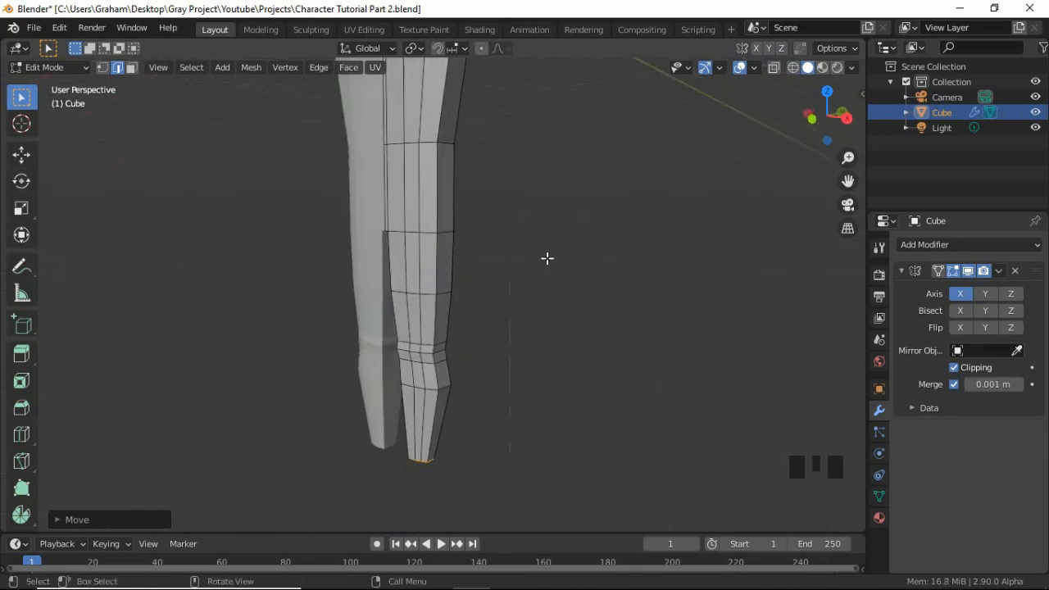
key("KP_1")
scroll(522, 253, "up", 2)
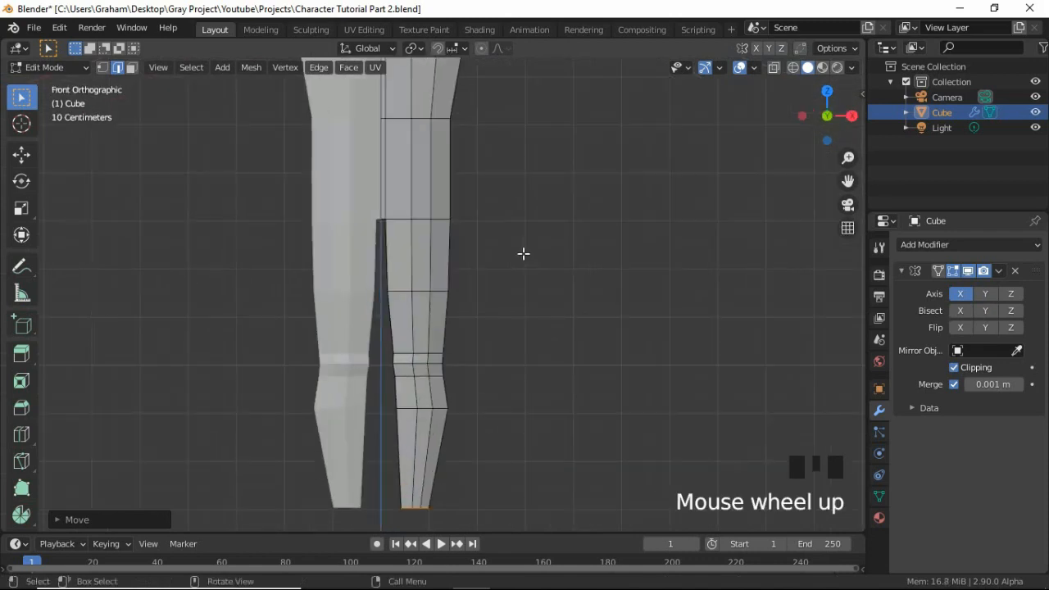
middle_click_drag(494, 274, 456, 293, "shift")
scroll(459, 309, "up", 1, "shift")
scroll(459, 295, "up", 3)
scroll(456, 293, "down", 1)
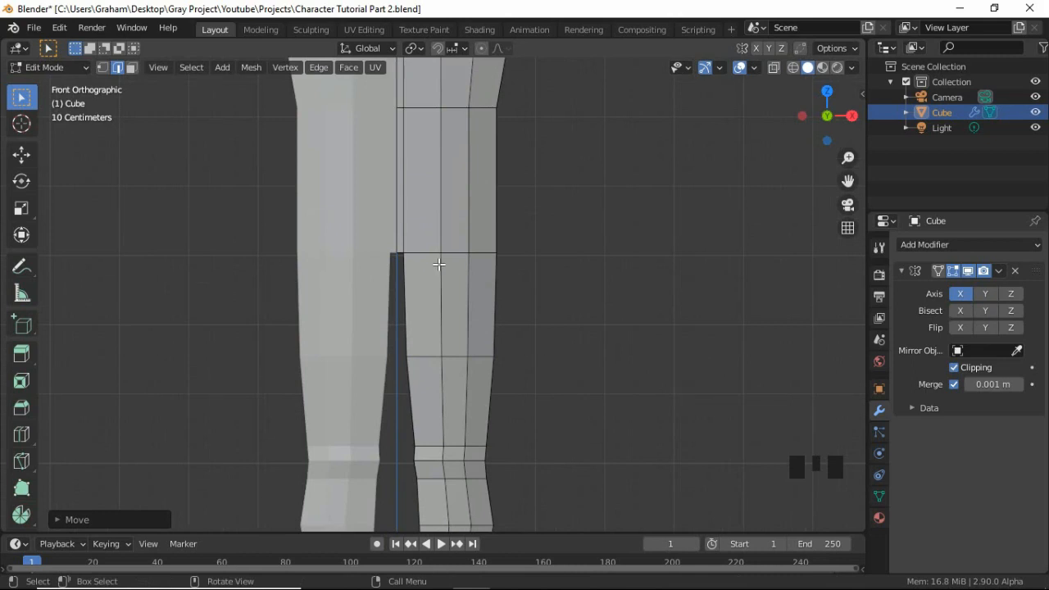
key("ctrl+r")
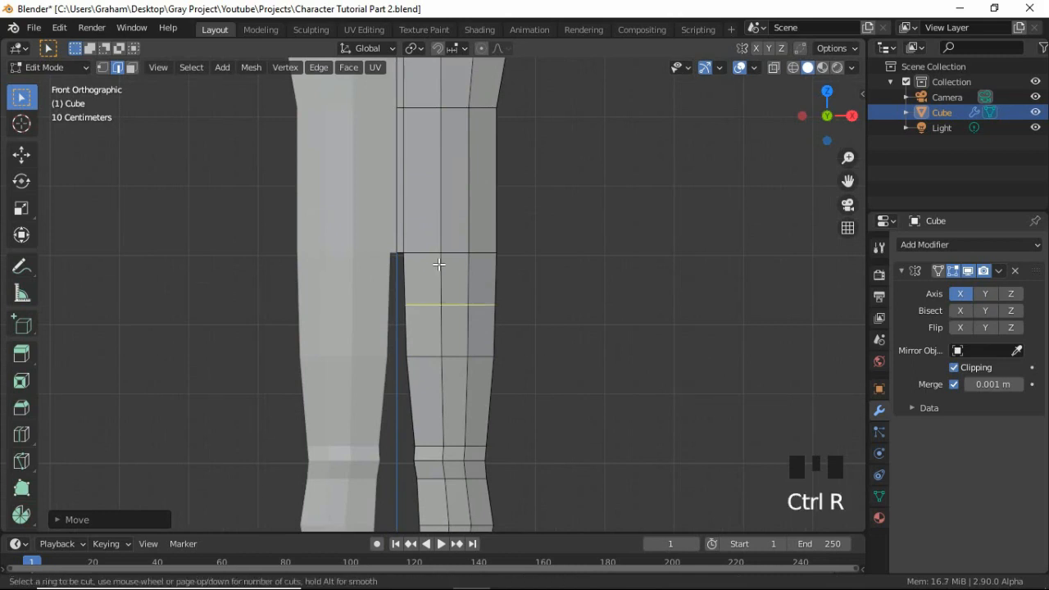
left_click(453, 292)
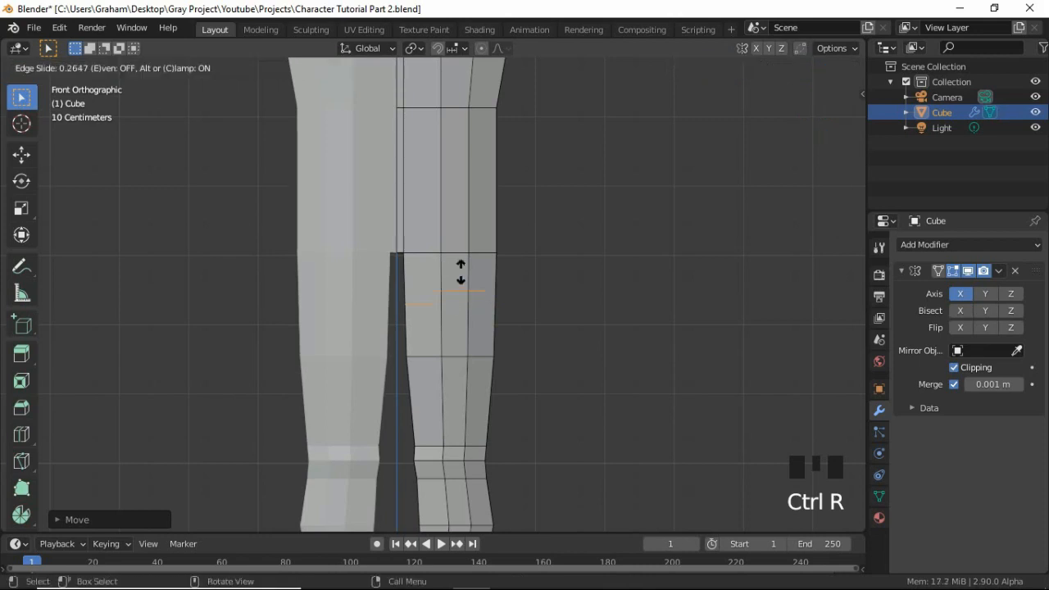
left_click(465, 261)
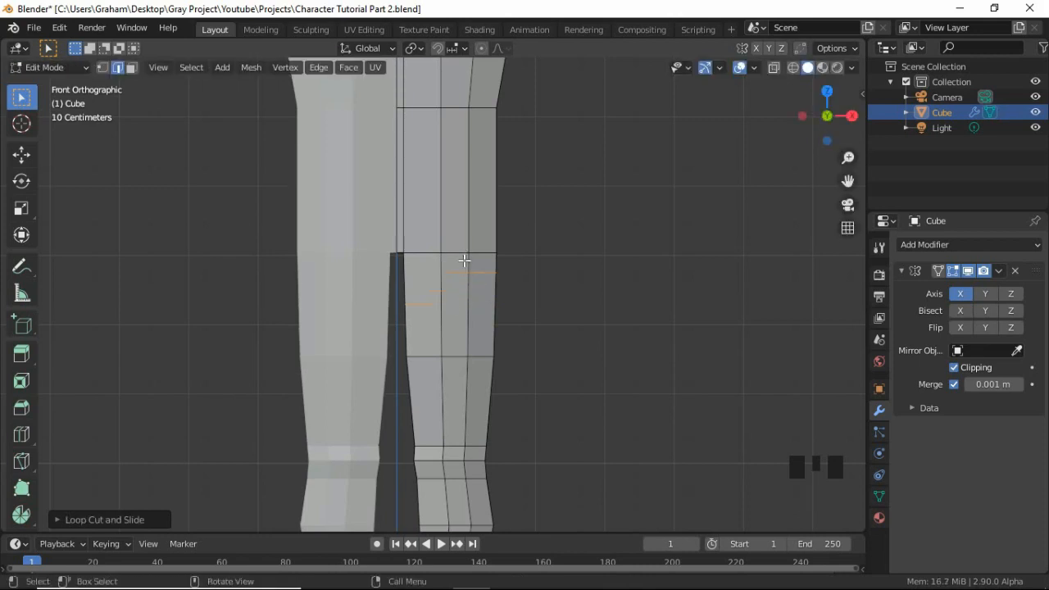
- Add a centred loop cut between the crotch edge loop and the upper-thigh loop just below it
key("ctrl+r")
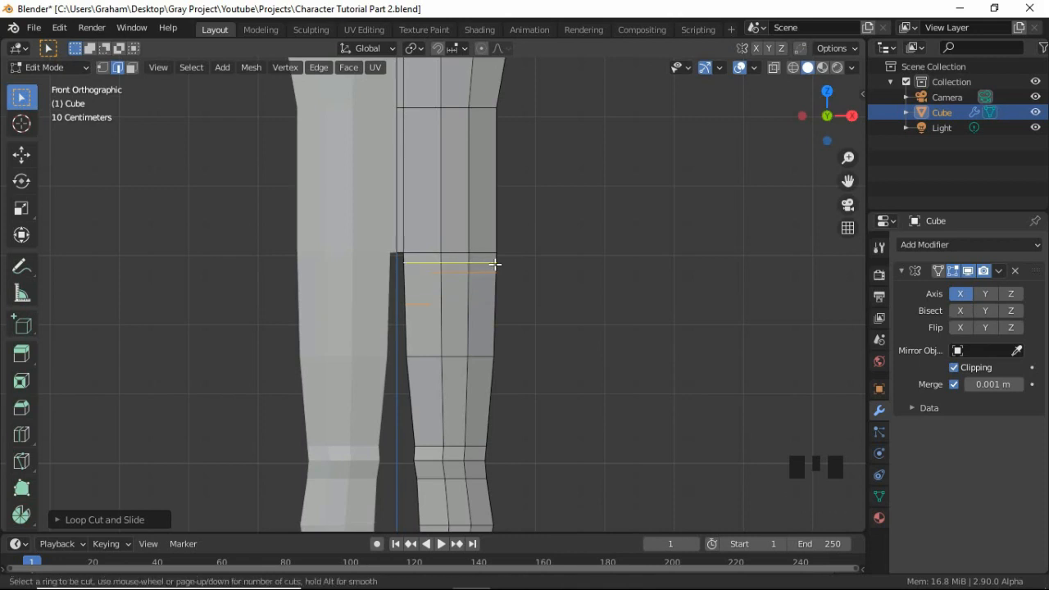
left_click(494, 263)
right_click(492, 265)
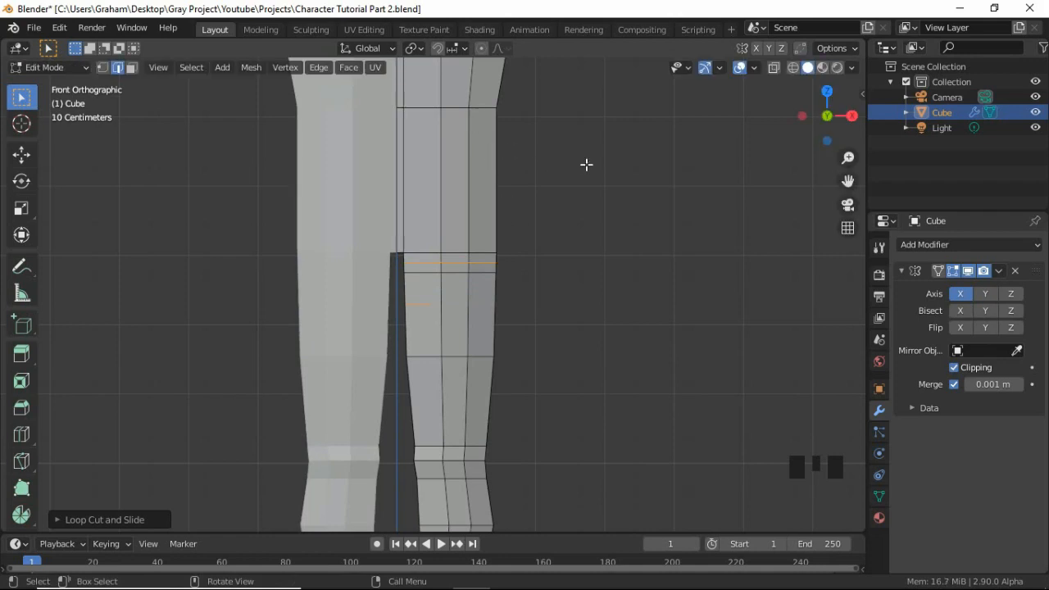
- Add two horizontal loop cuts to the pelvis section above the crotch and spread them apart along Z by a scale of about 1.75
middle_click_drag(587, 164, 470, 192)
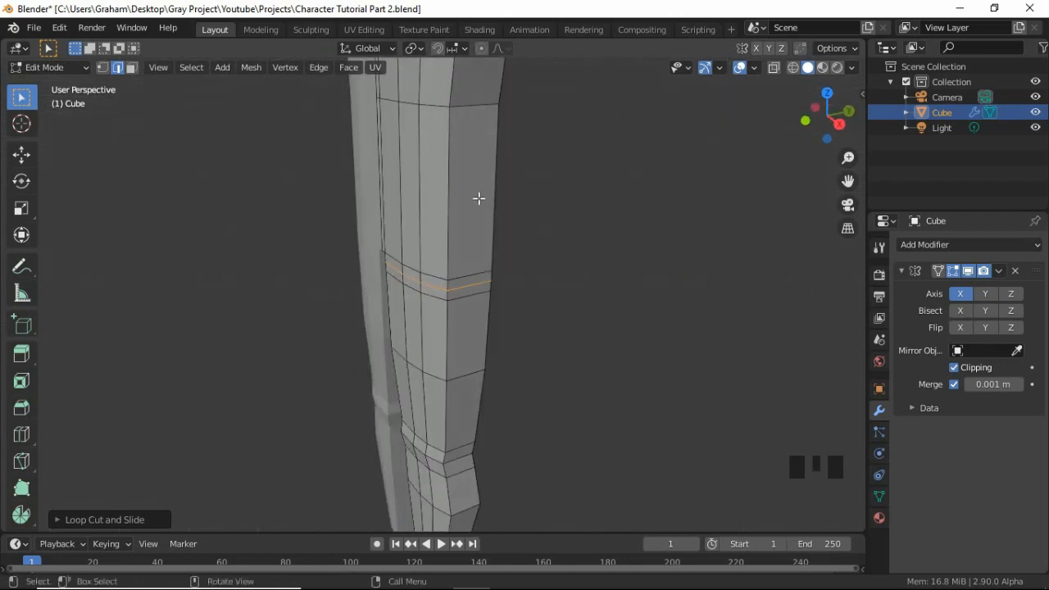
key("ctrl+r")
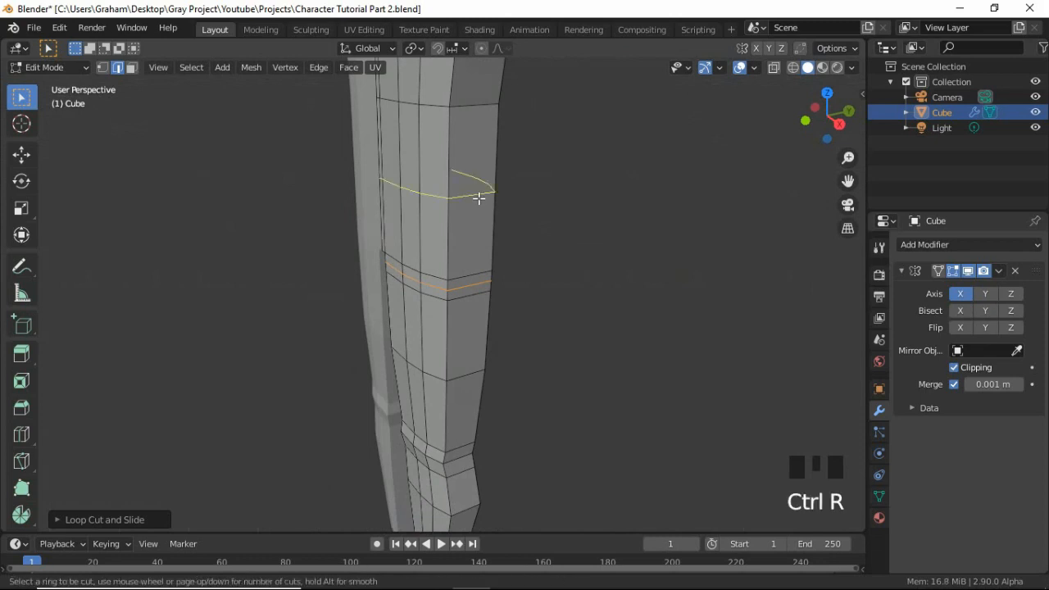
scroll(478, 198, "up", 1)
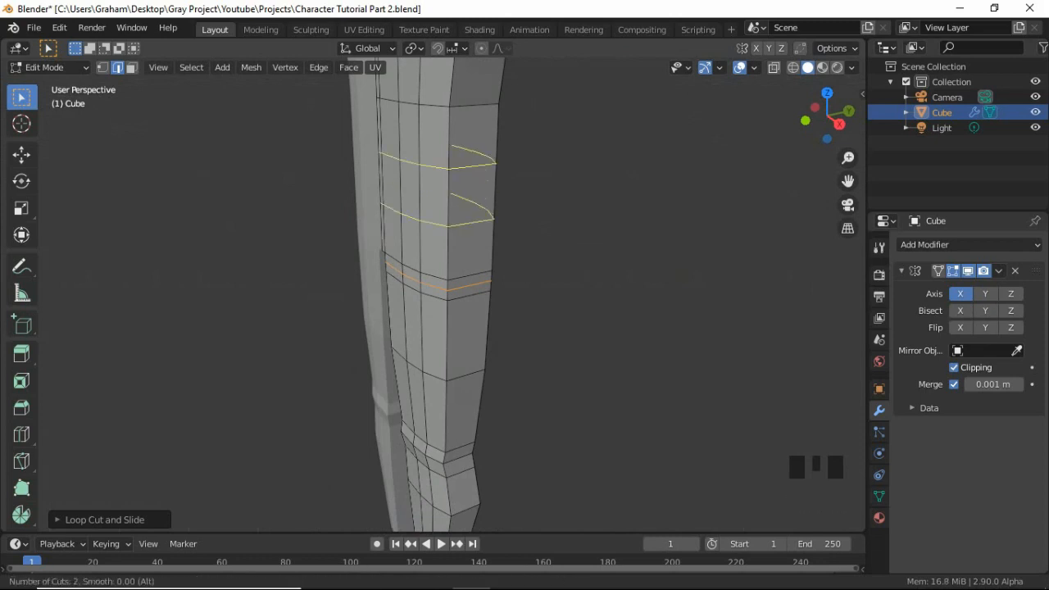
left_click(479, 199)
right_click(480, 200)
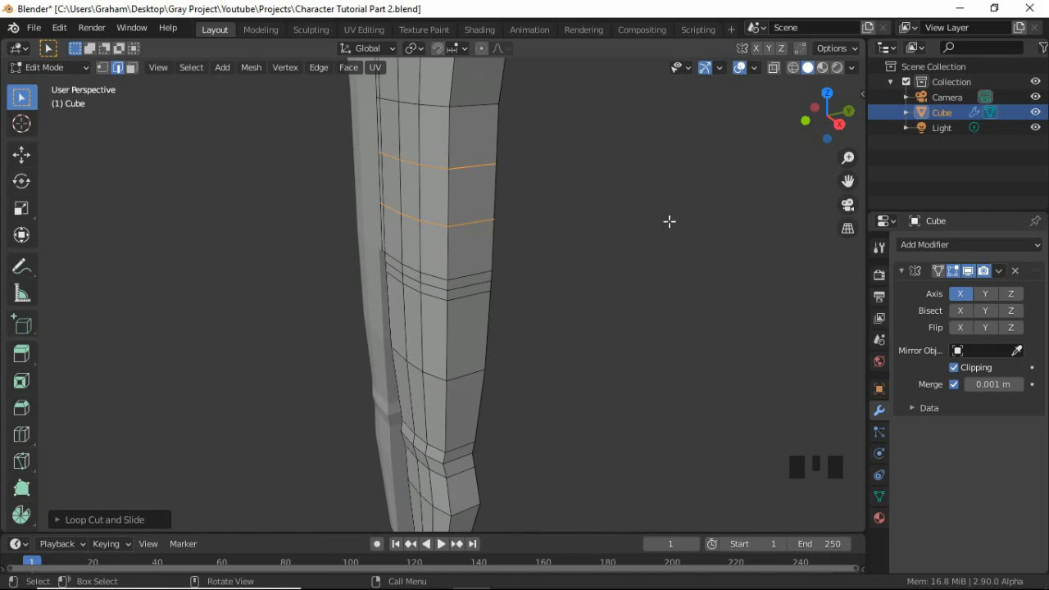
key("s")
key("z")
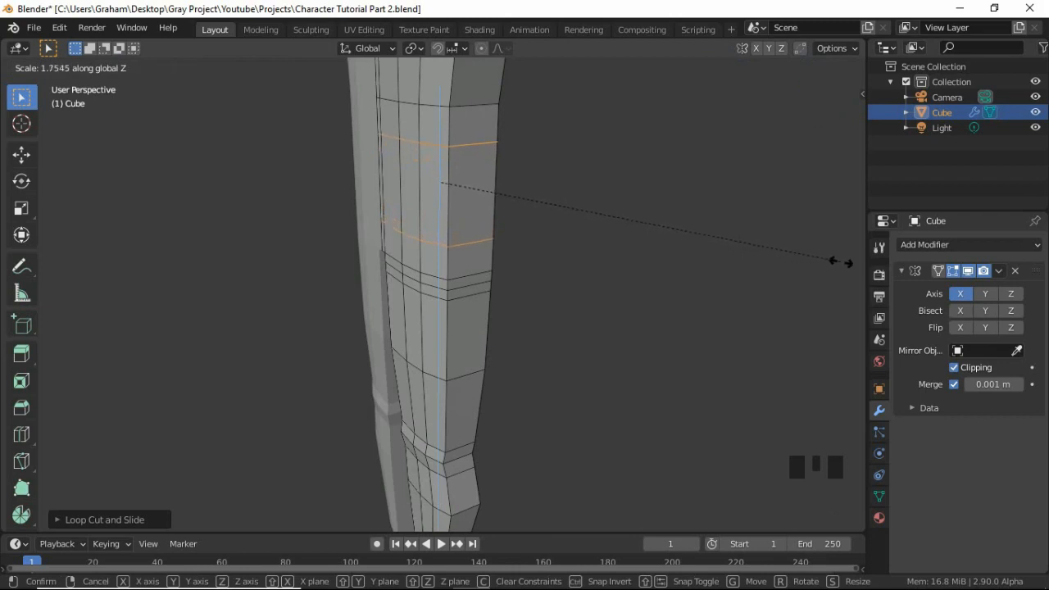
left_click(840, 262)
- Add two evenly spaced horizontal loop cuts between the two spread pelvis loops
middle_click_drag(650, 194, 460, 178)
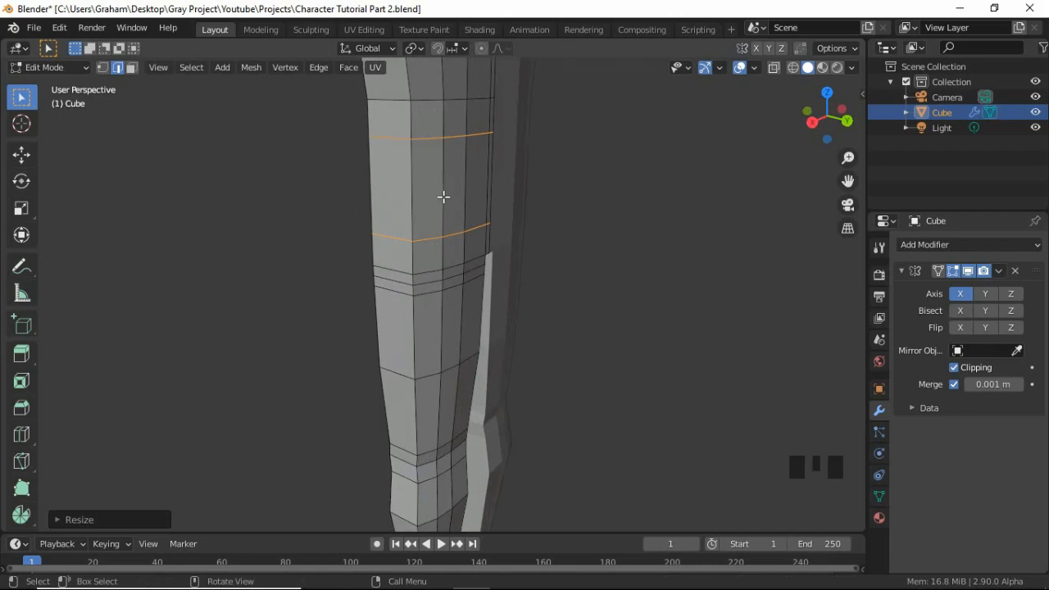
key("ctrl+r")
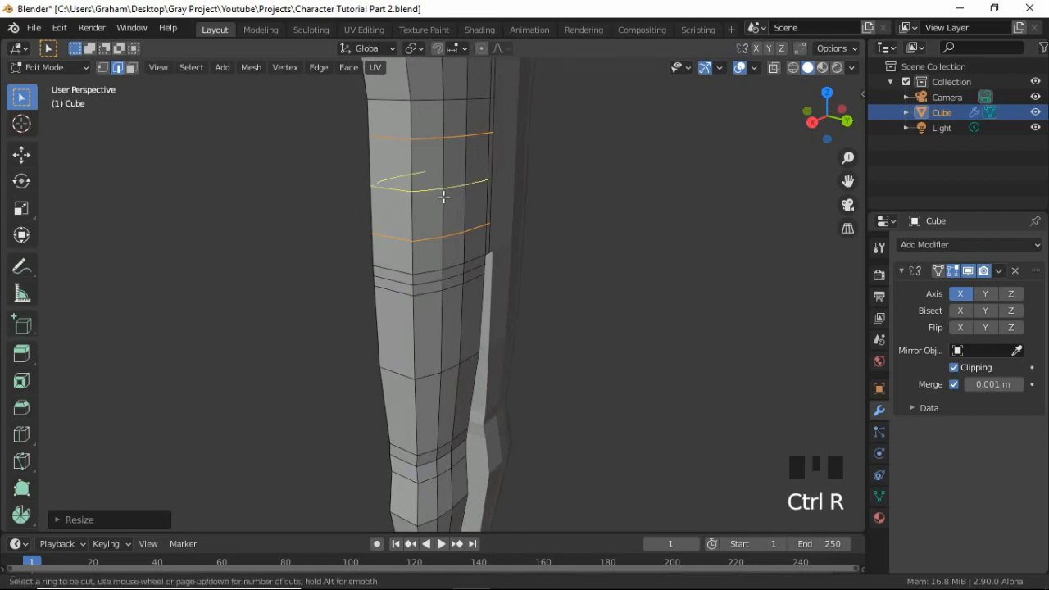
left_click(444, 197)
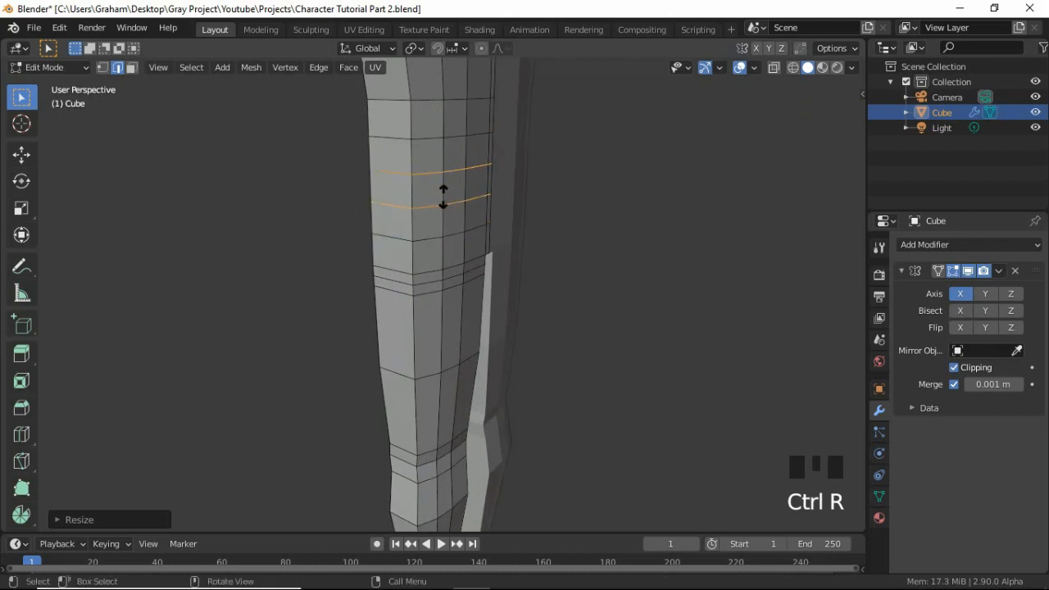
left_click(443, 197)
middle_click_drag(441, 214, 417, 199)
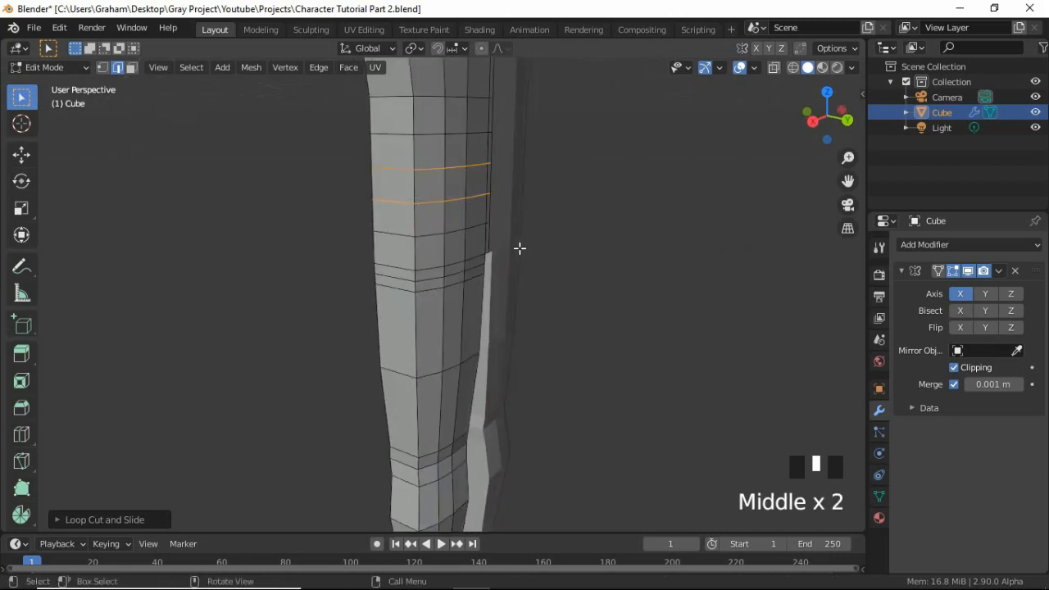
key("s")
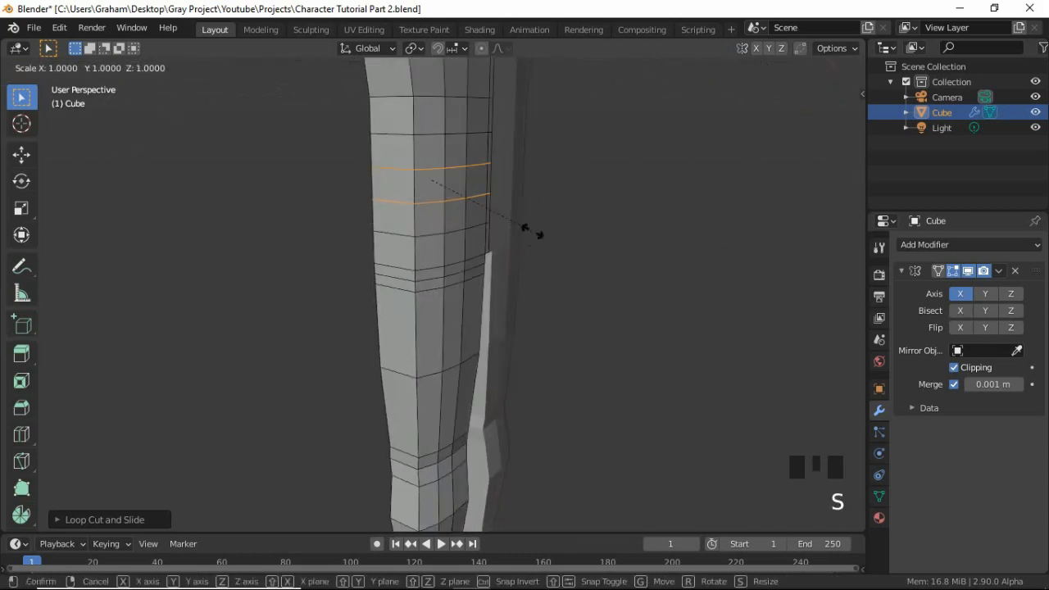
key("z")
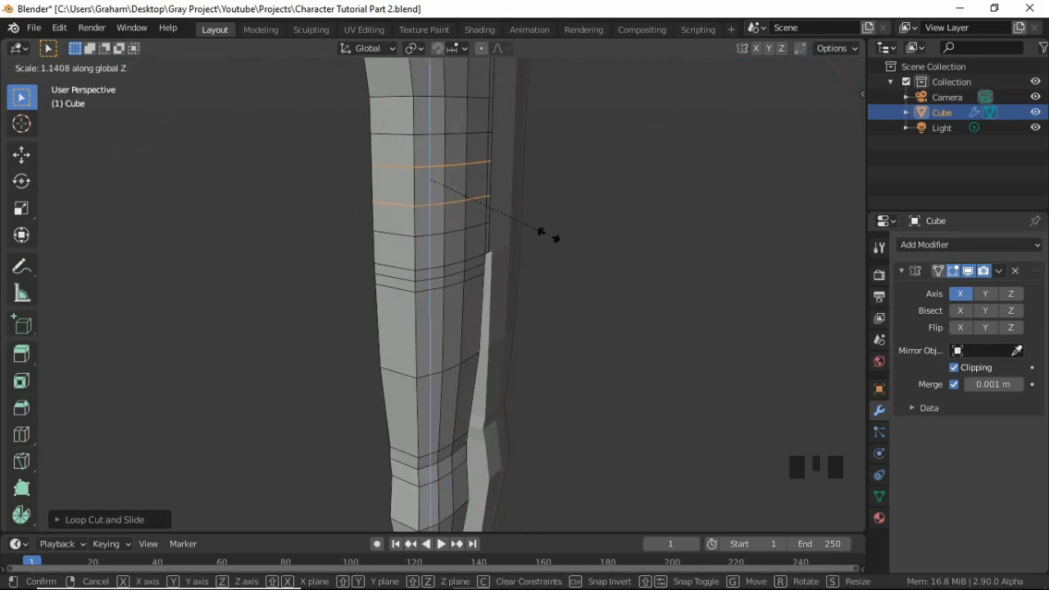
left_click(548, 235)
- Select the six faces at the back of the pelvis, two wide and three high, and move them backward along Y to form the buttock
middle_click_drag(492, 213, 473, 212)
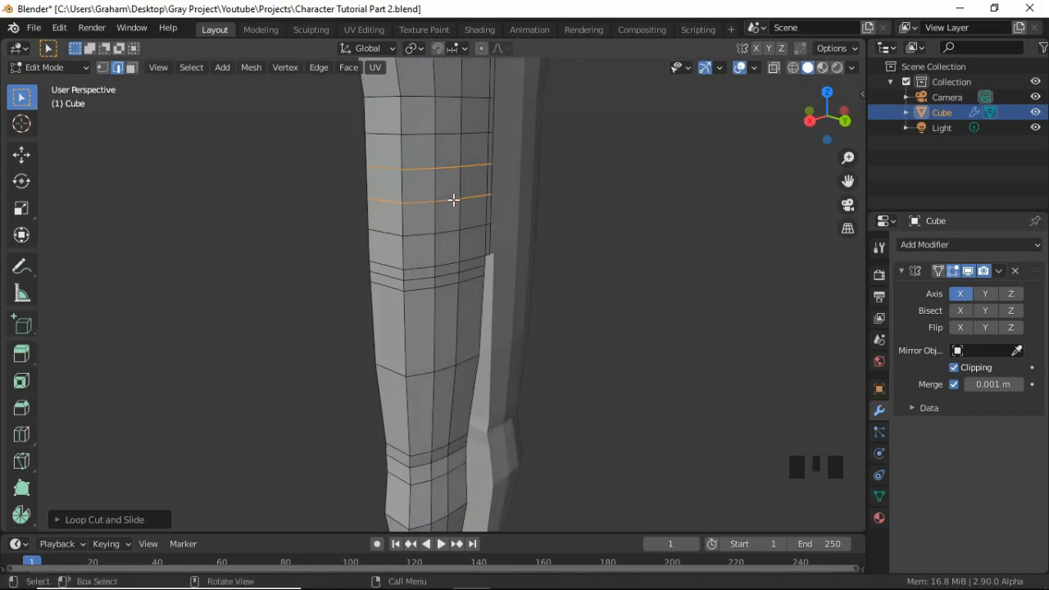
key("3")
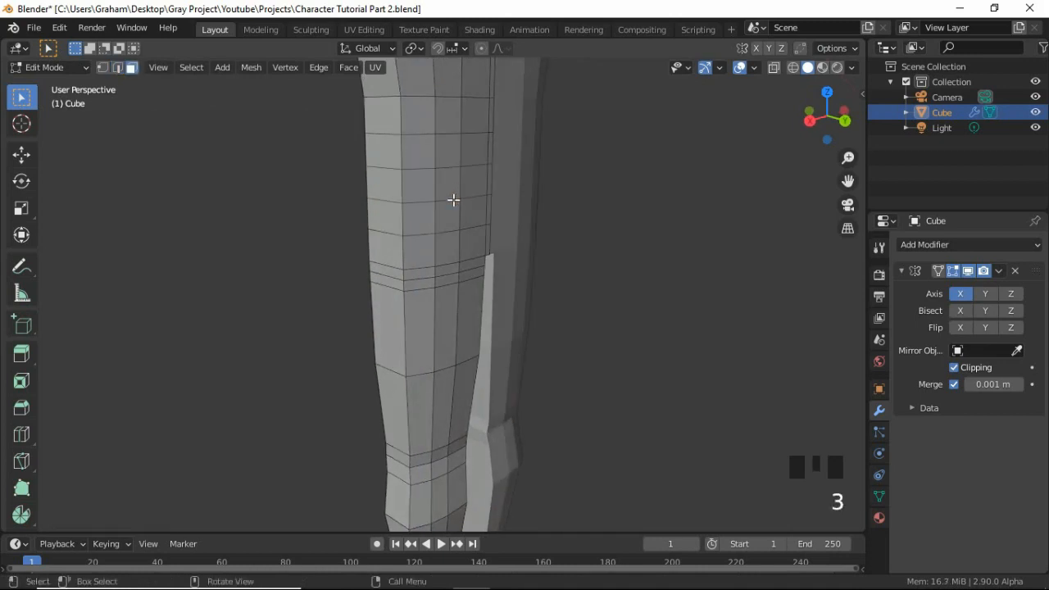
left_click(446, 152, "shift")
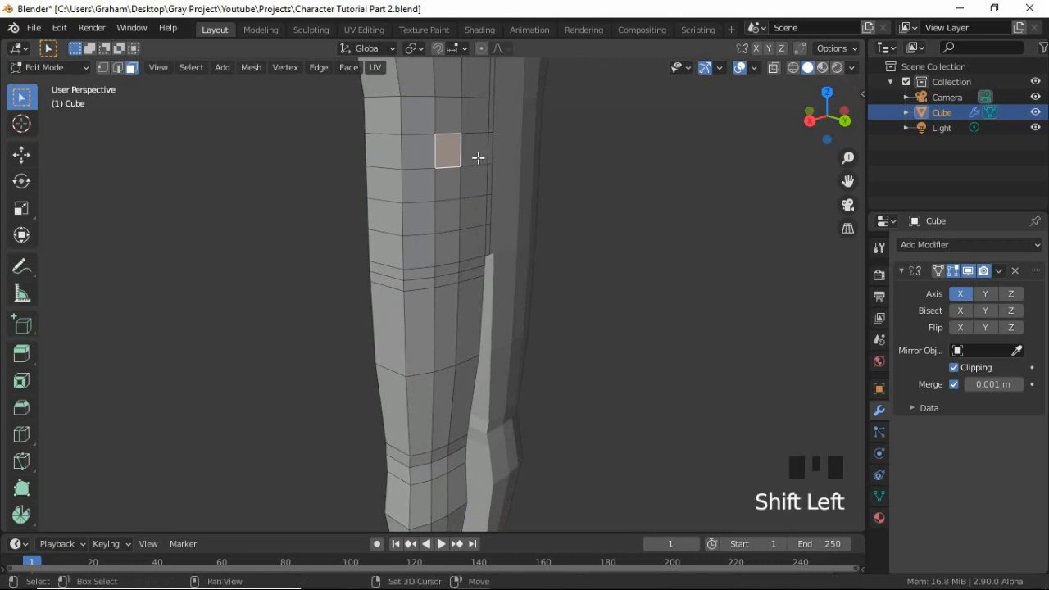
left_click(476, 154, "shift")
left_click(473, 182, "shift")
left_click(438, 184, "shift")
left_click(441, 218, "shift")
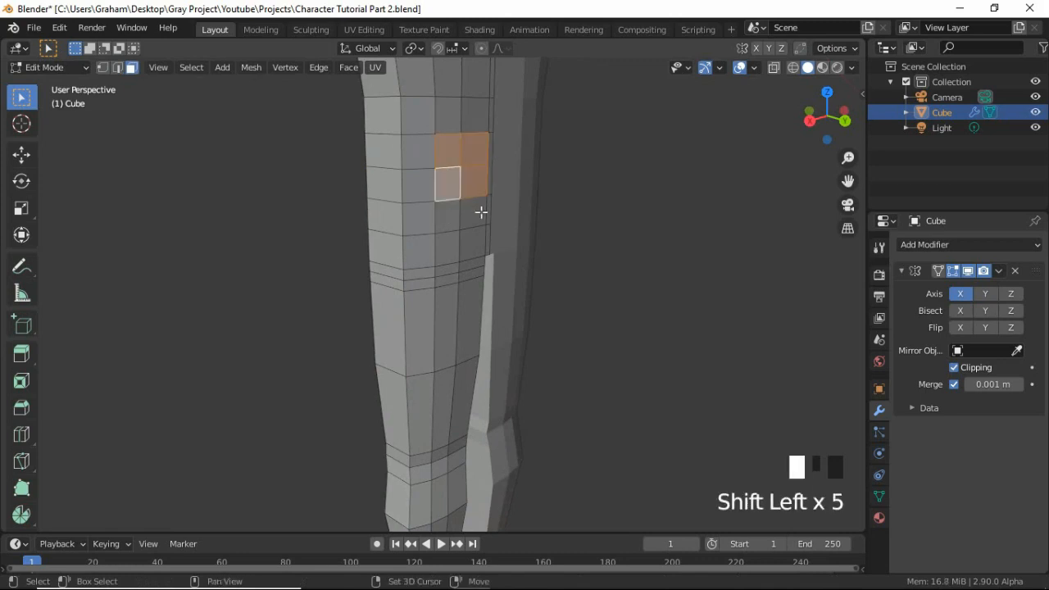
left_click(480, 214, "shift")
middle_click_drag(469, 232, 492, 257)
key("g")
key("y")
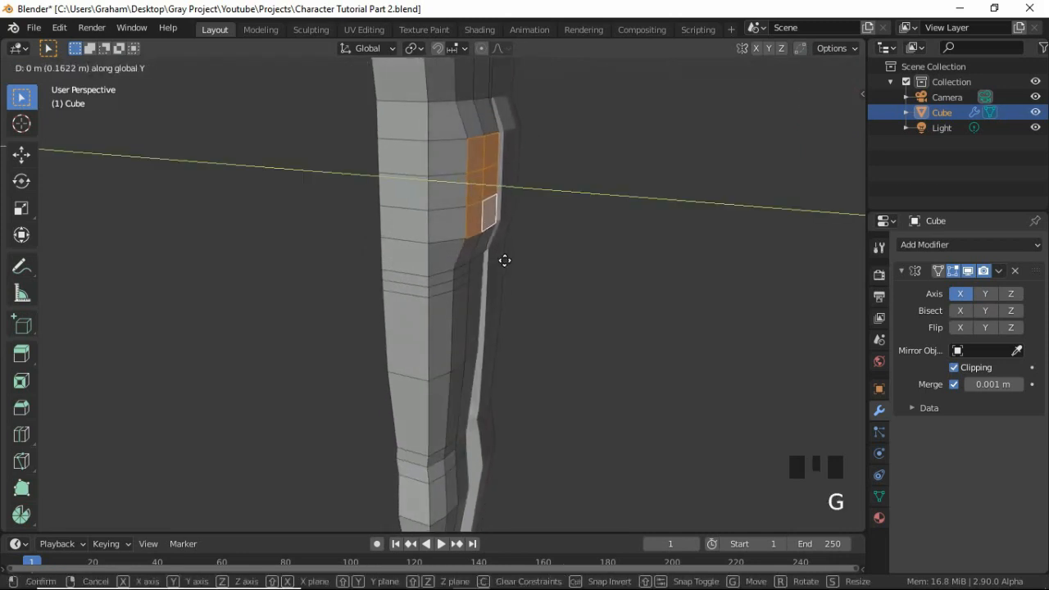
left_click(512, 270)
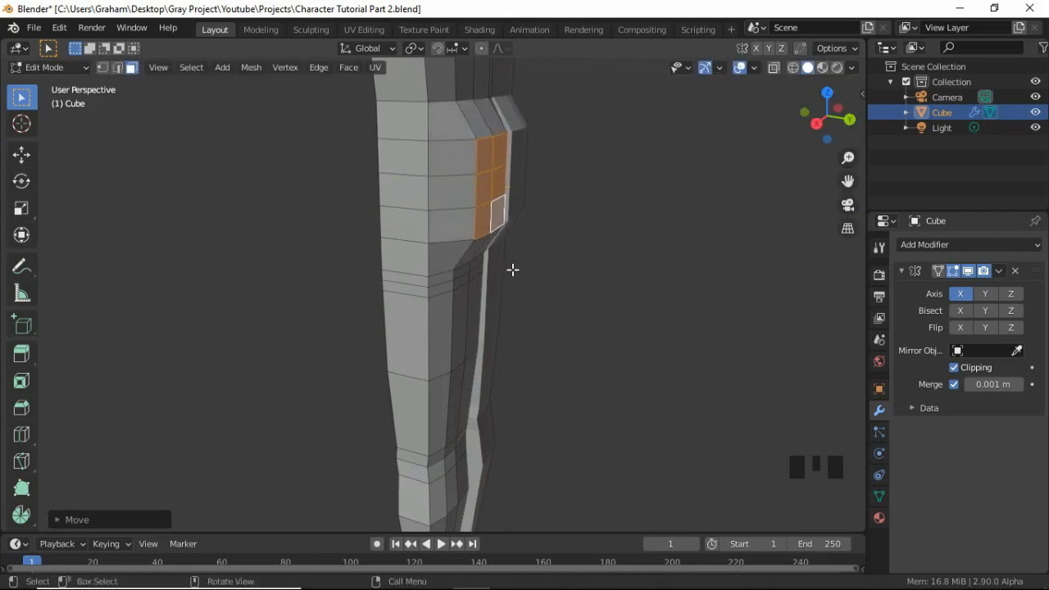
- Move only the middle two of the buttock faces further backward along Y by about 0.11 m to round the bulge
middle_click_drag(487, 255, 479, 206)
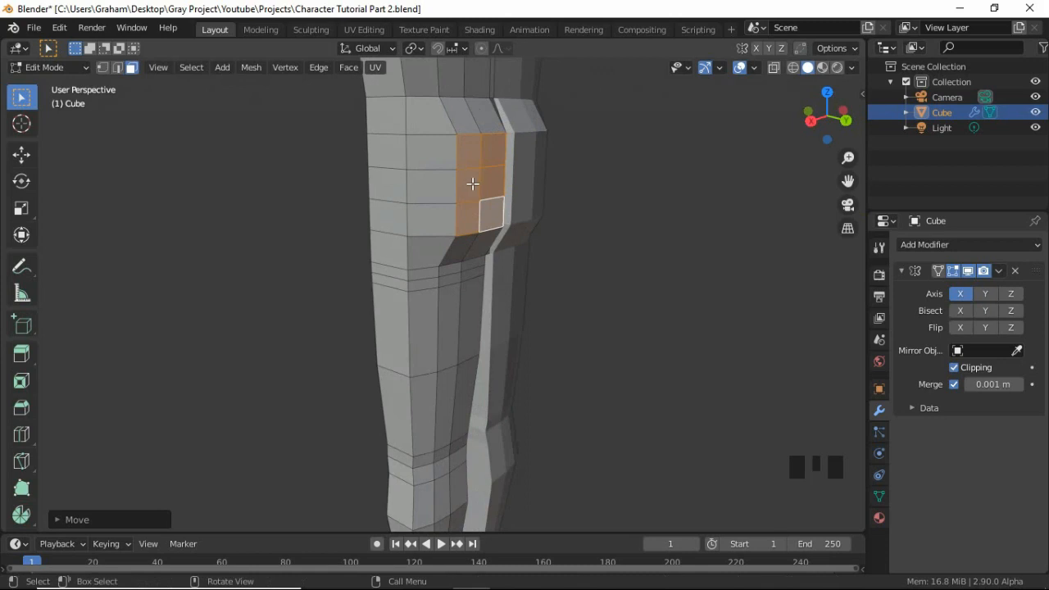
left_click(471, 183)
left_click(490, 183, "shift")
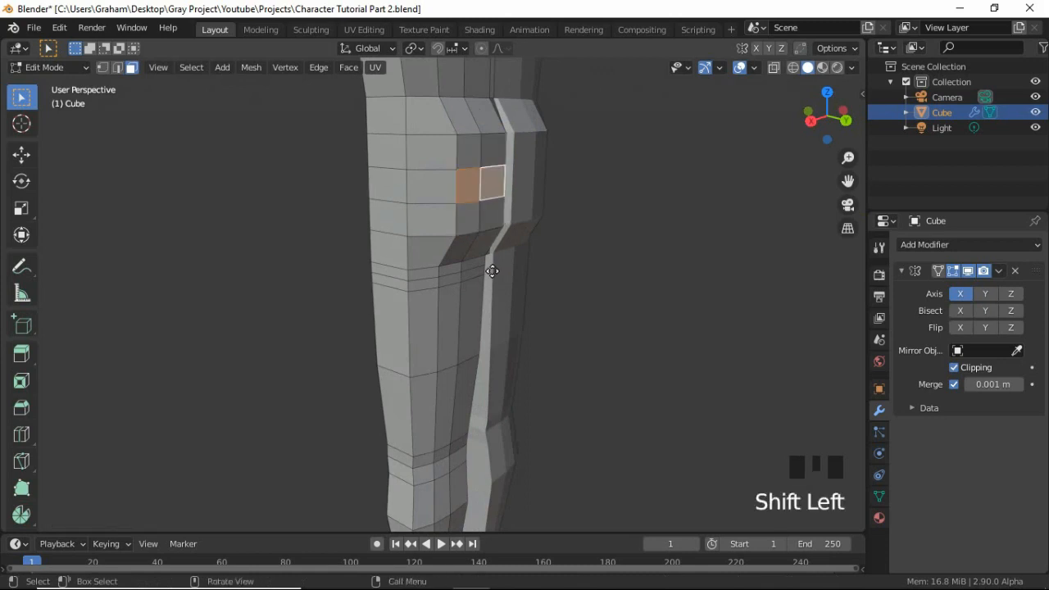
key("g")
key("y")
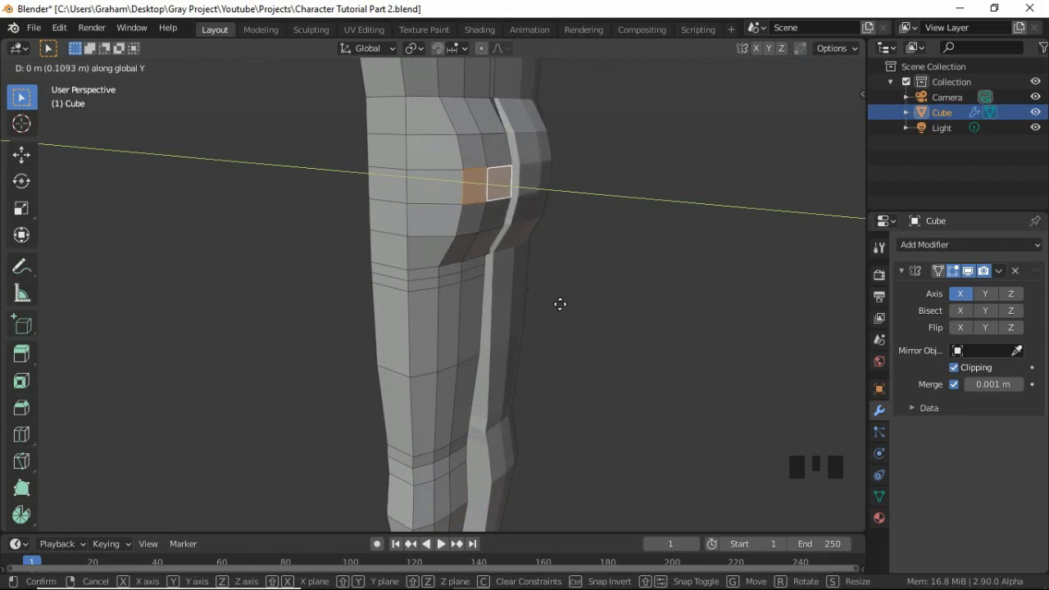
left_click(560, 304)
- Select the two back edges at the base of the buttock and move them backward along Y by about 0.04 m
key("KP_3")
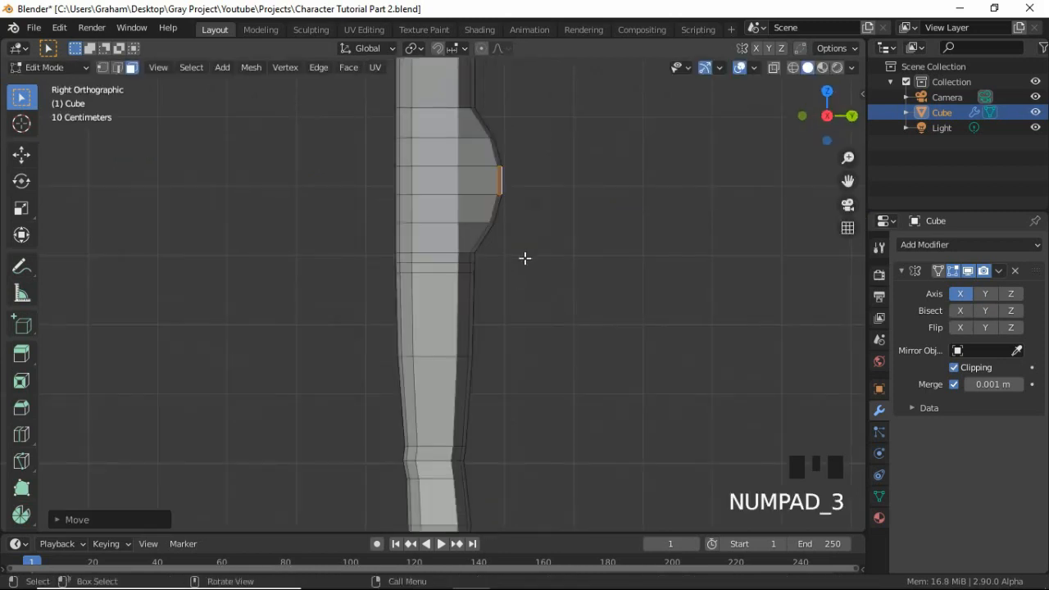
middle_click_drag(578, 164, 429, 246)
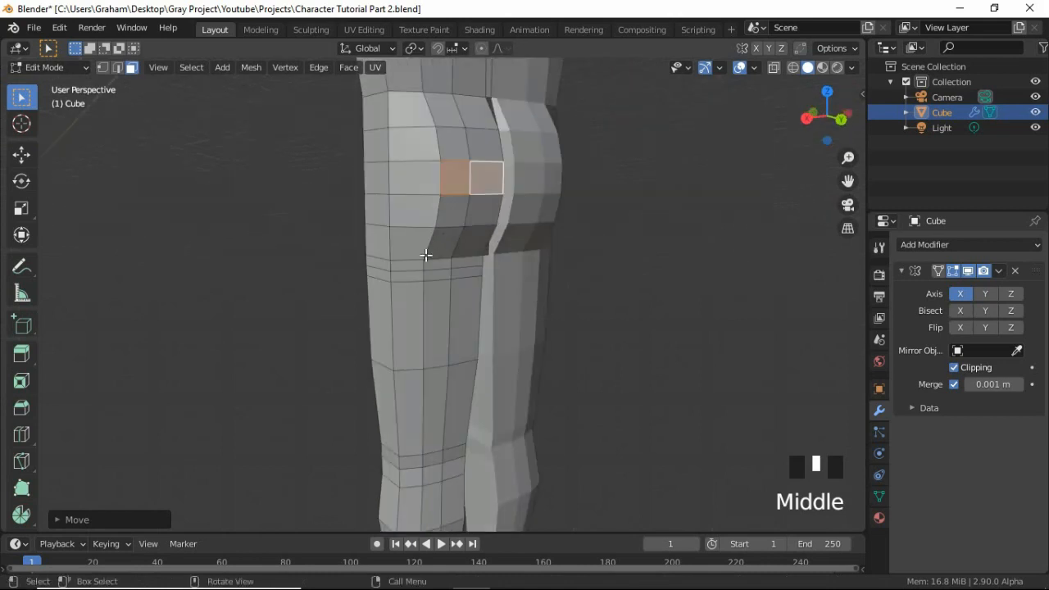
key("2")
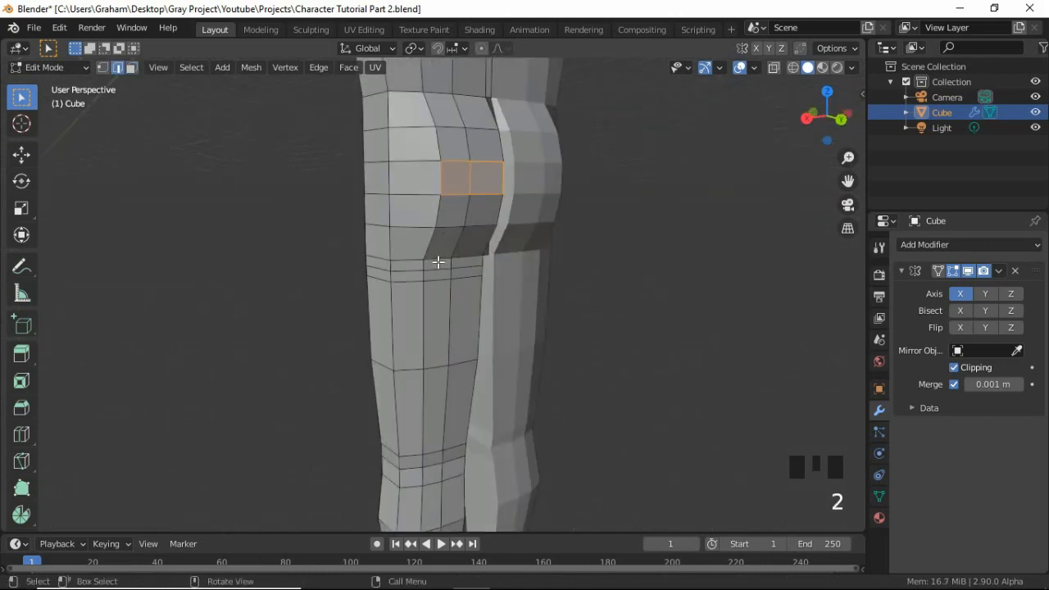
left_click(446, 257)
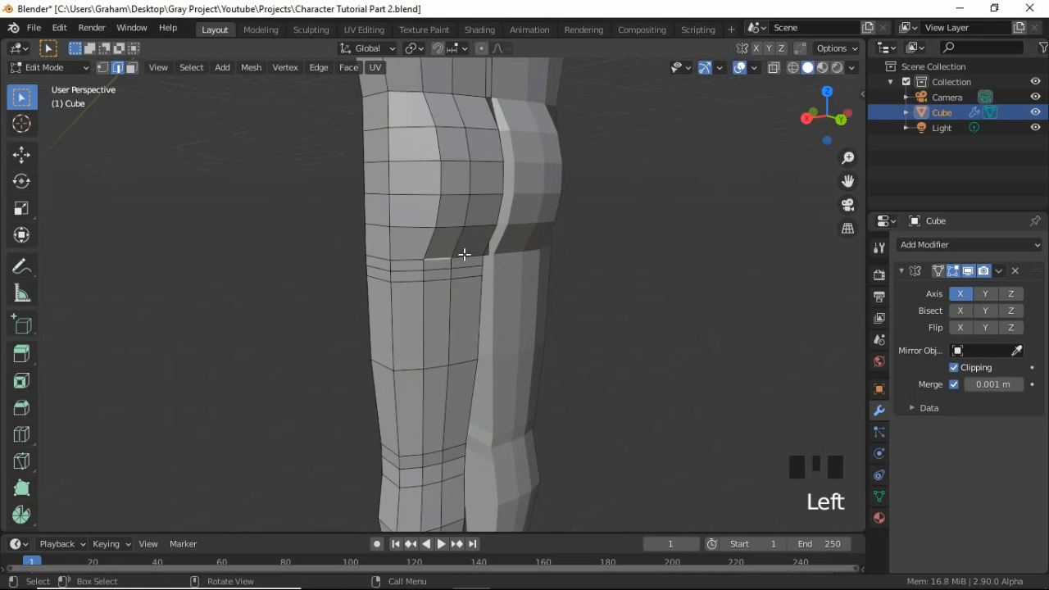
left_click(492, 265, "shift")
key("KP_3")
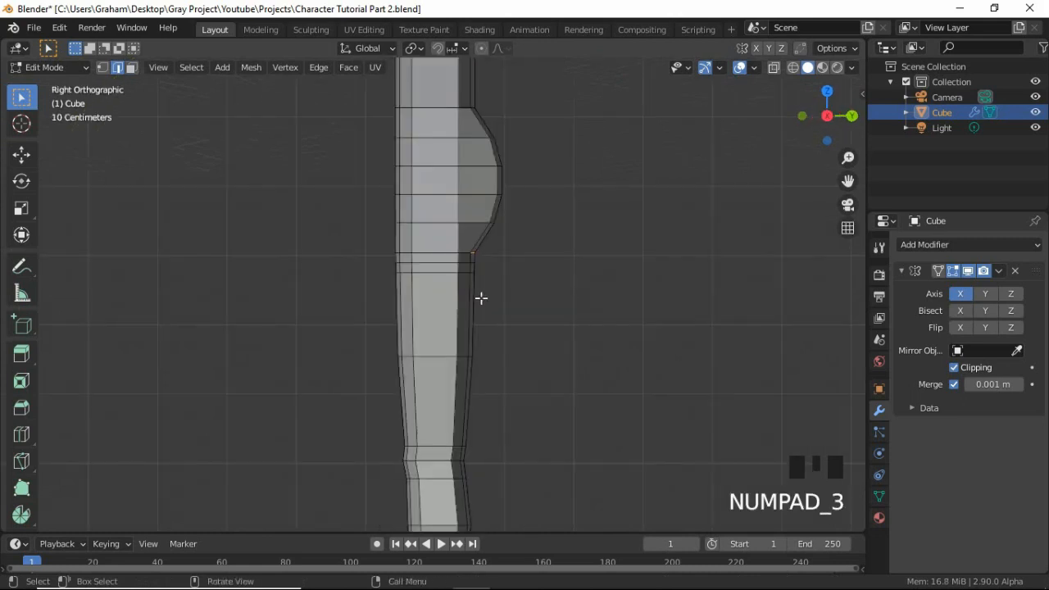
key("g")
key("y")
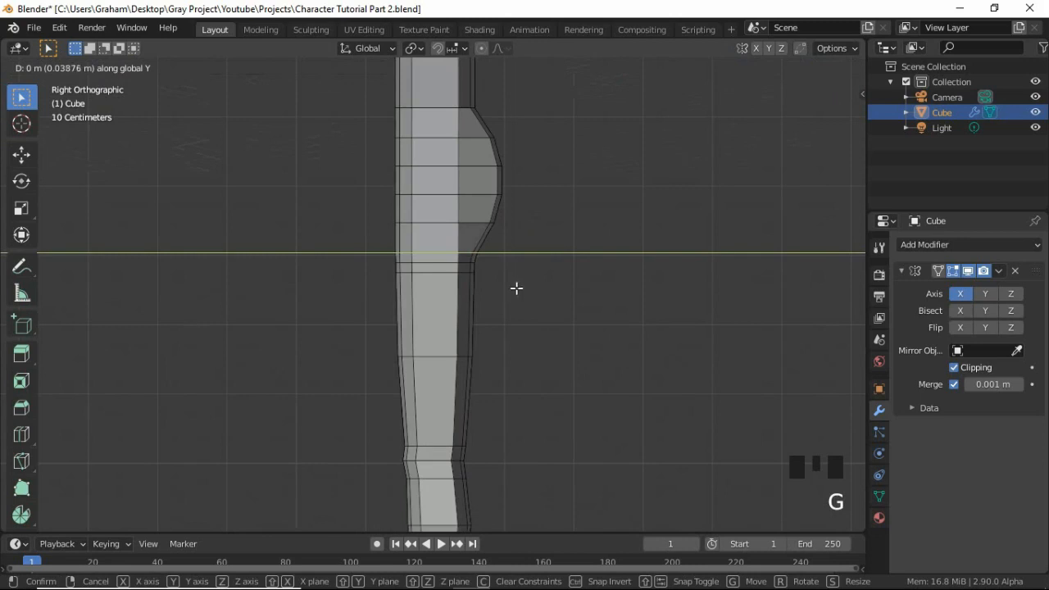
left_click(515, 288)
- Select the two back edges at the top of the buttock and move them backward along Y by about 0.08 m
middle_click_drag(469, 174, 407, 187, "shift")
left_click(419, 181)
left_click(450, 220, "shift")
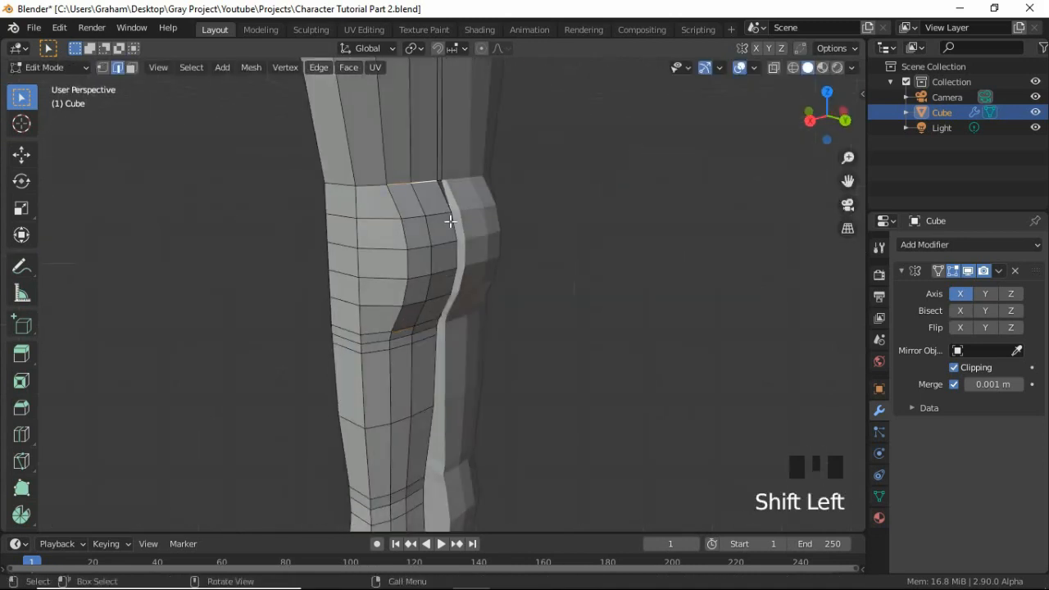
key("KP_3")
key("g")
key("y")
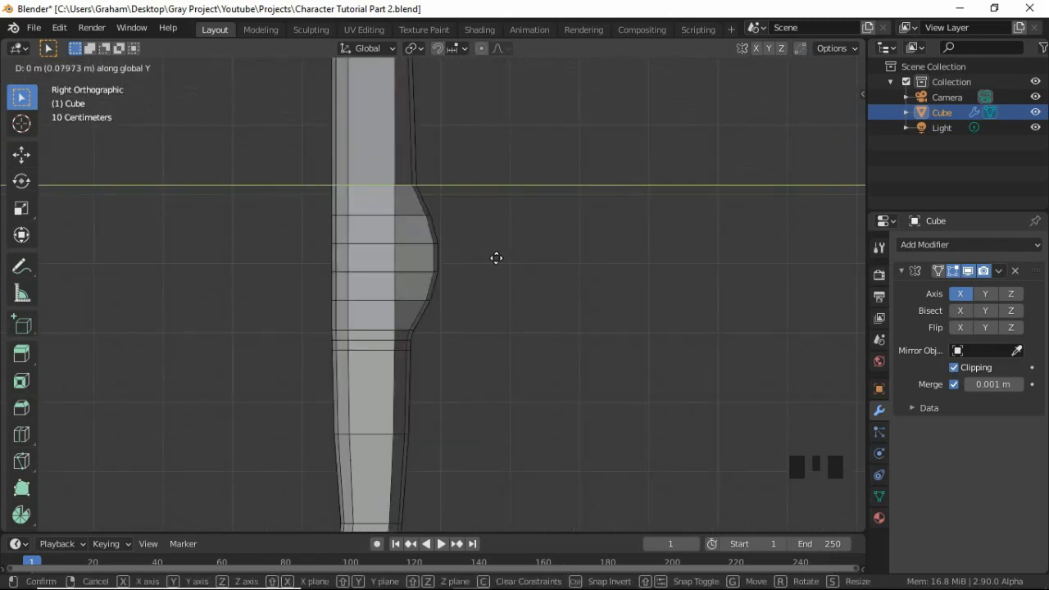
left_click(491, 256)
- Select the inner vertical edge of the buttock's middle row and edge-slide it slightly, by a factor of about 0.06
middle_click_drag(531, 242, 456, 252)
left_click(459, 261)
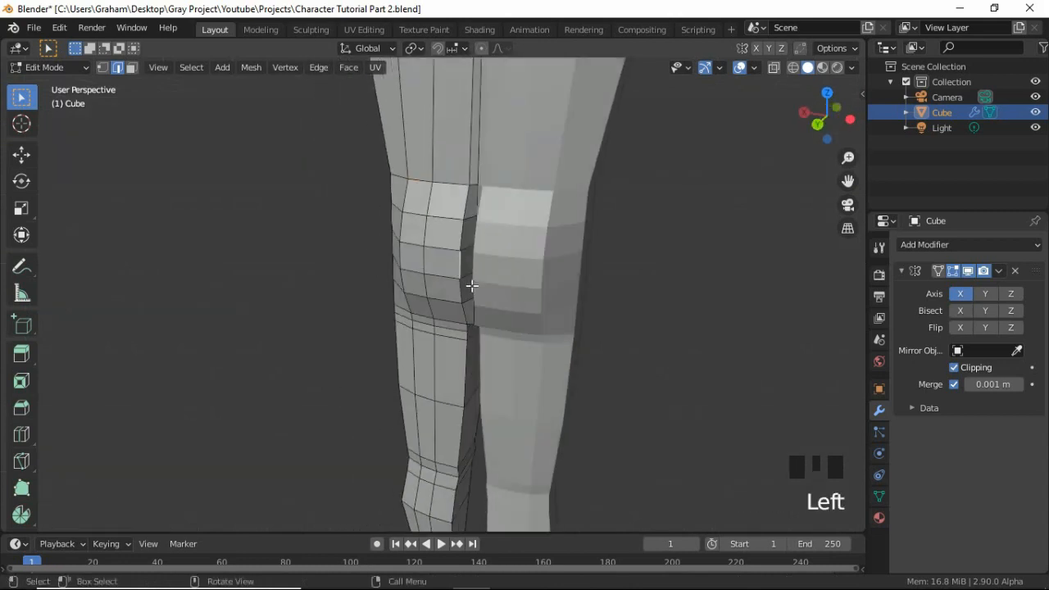
key("g")
key("g")
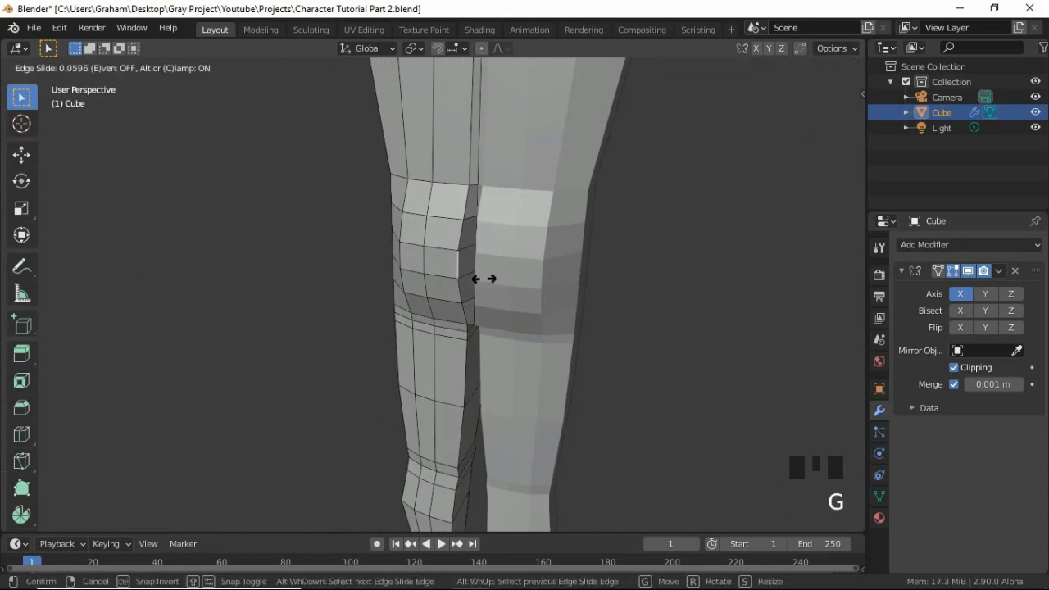
left_click(469, 275)
- Select the vertical edge on the centre seam between the buttocks and move it backward along Y by about 0.14 m
middle_click_drag(469, 275, 494, 276)
scroll(494, 259, "up", 4)
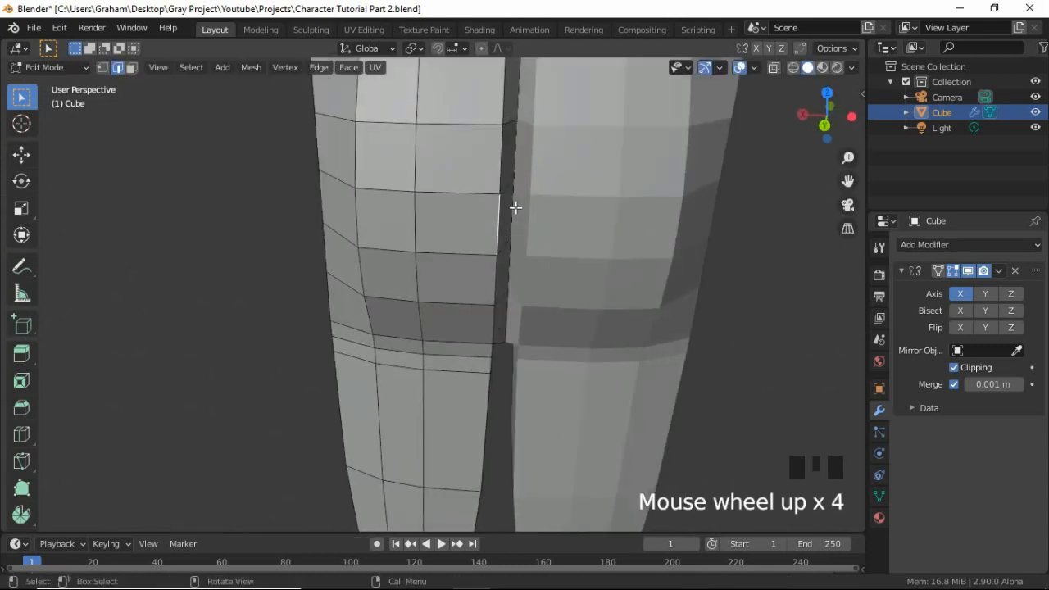
left_click(508, 271)
middle_click_drag(513, 271, 521, 304)
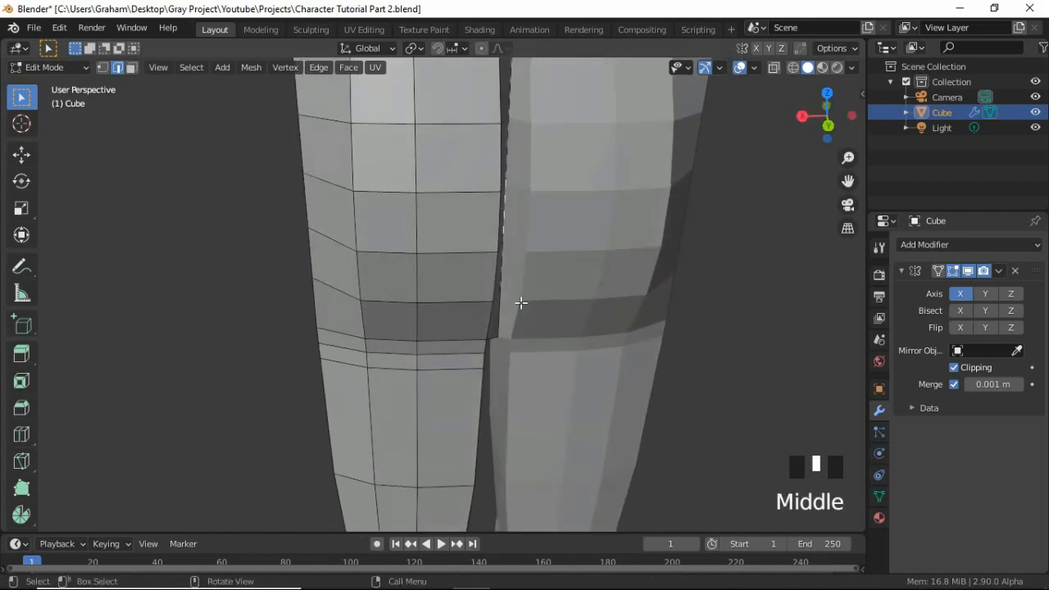
key("g")
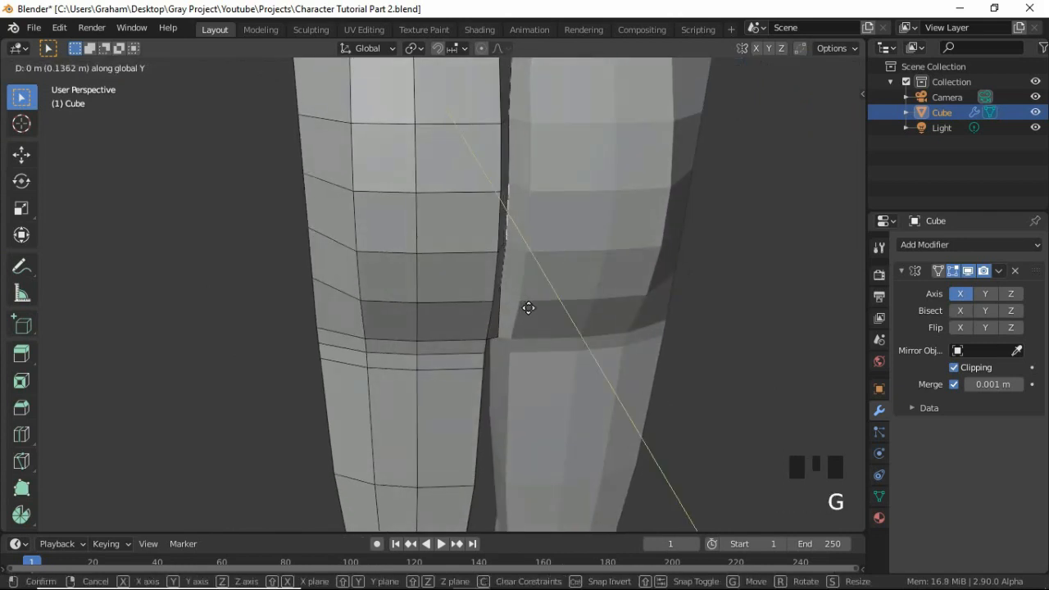
left_click(529, 308)
scroll(474, 305, "down", 3)
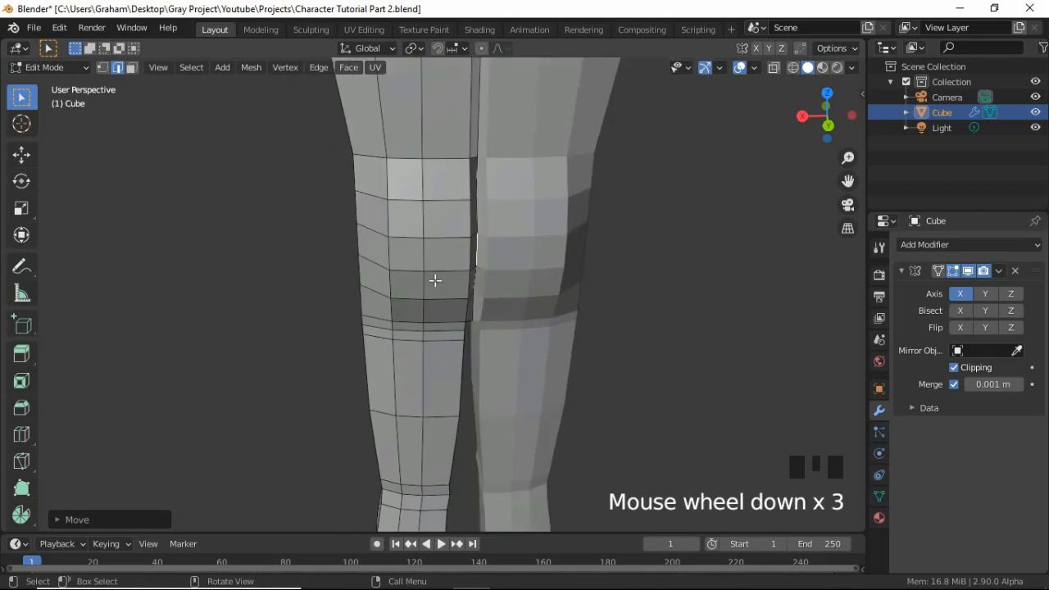
- Examine the hips, legs and overall body proportions from the back, front and side
middle_click_drag(435, 280, 523, 268)
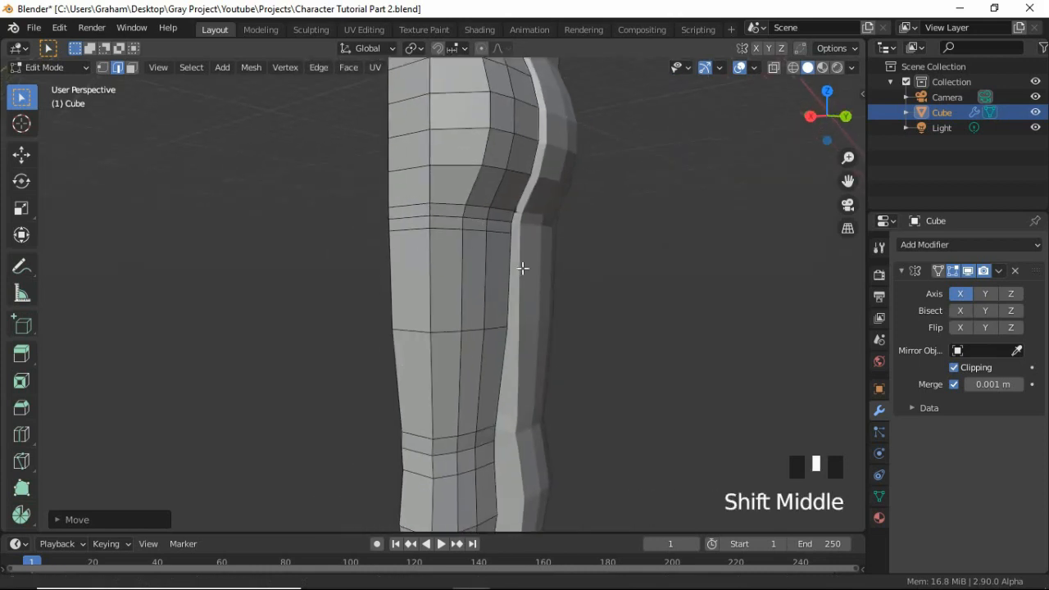
middle_click_drag(504, 309, 451, 274)
scroll(500, 257, "down", 4)
scroll(500, 257, "down", 1)
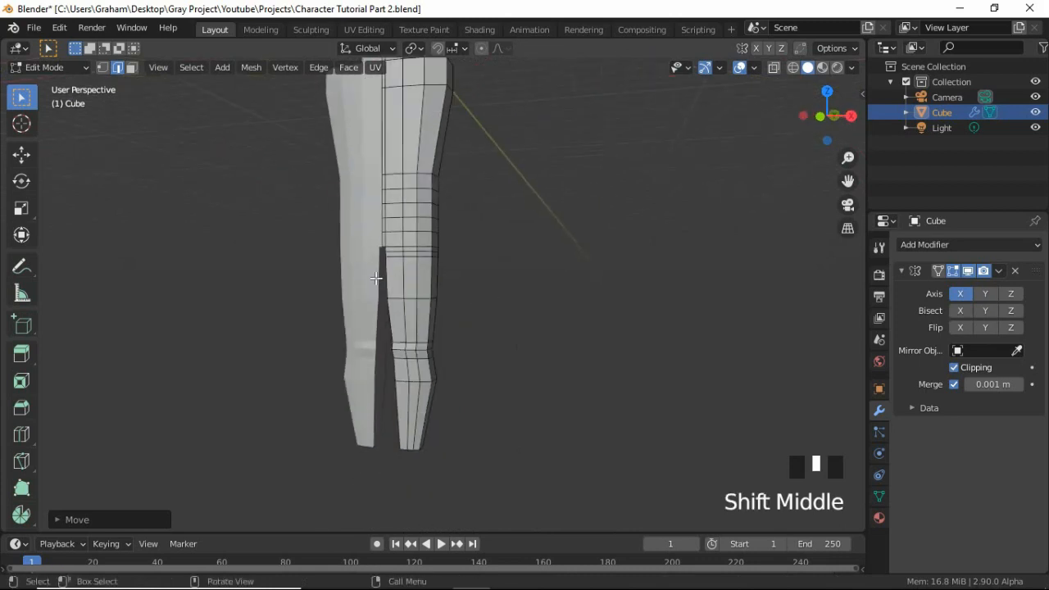
mouse_move(372, 278)
middle_mouse_down()
mouse_move(363, 297)
mouse_move(396, 329)
mouse_move(368, 289)
middle_mouse_up()
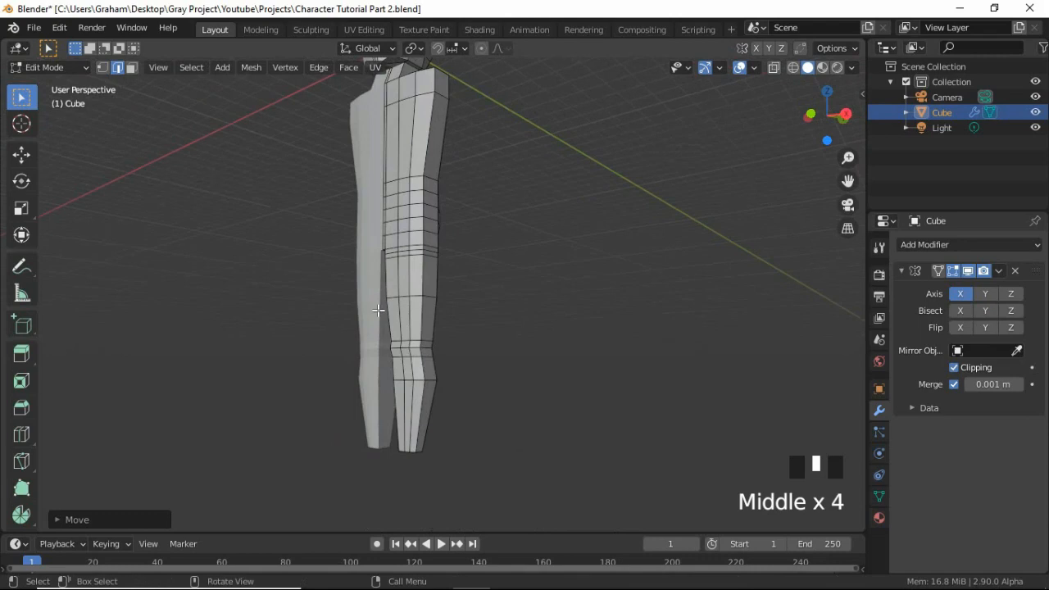
middle_click_drag(443, 185, 424, 216)
scroll(424, 159, "down", 2)
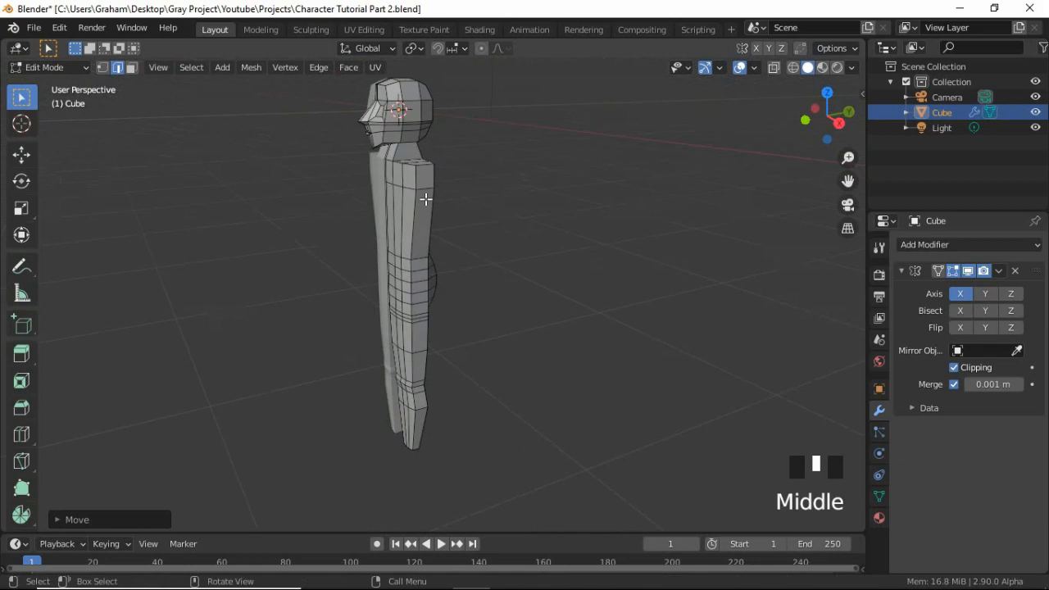
- Try adding a vertical loop cut along the outer side of the torso and leg
key("ctrl+r")
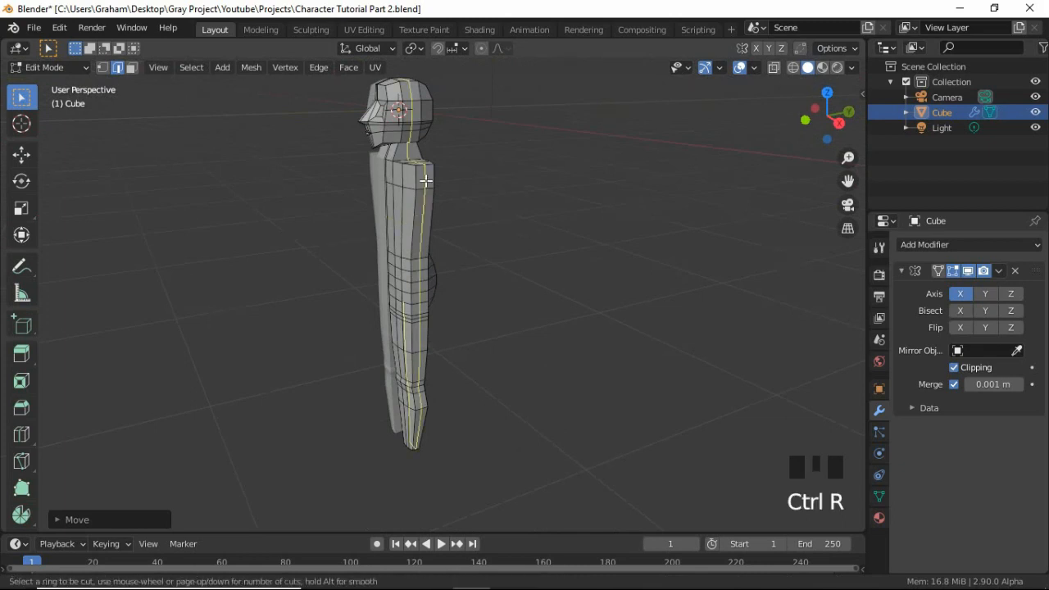
left_click(418, 226)
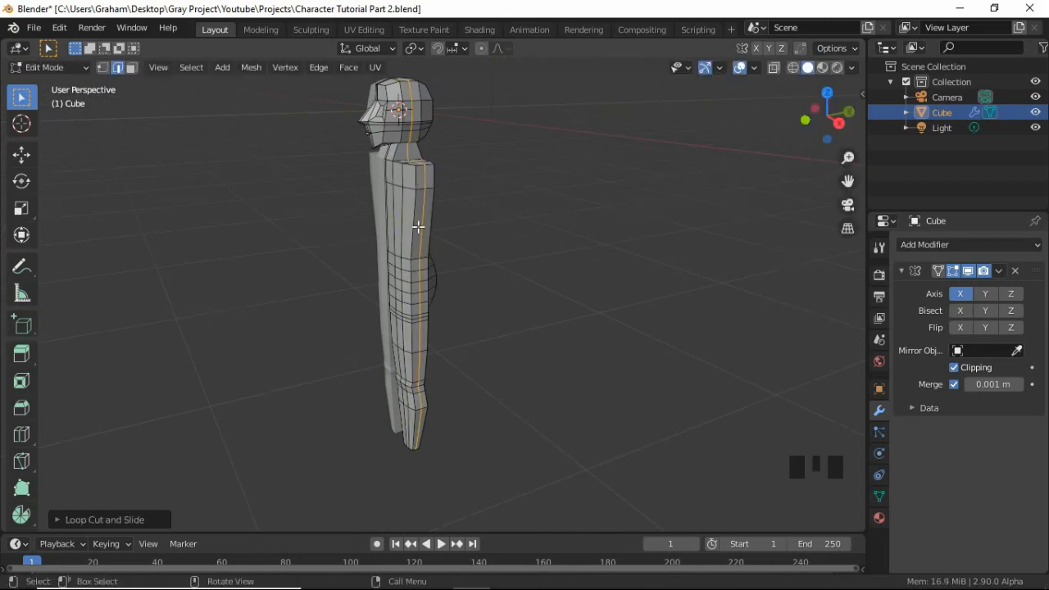
middle_click_drag(420, 376, 432, 314, "shift")
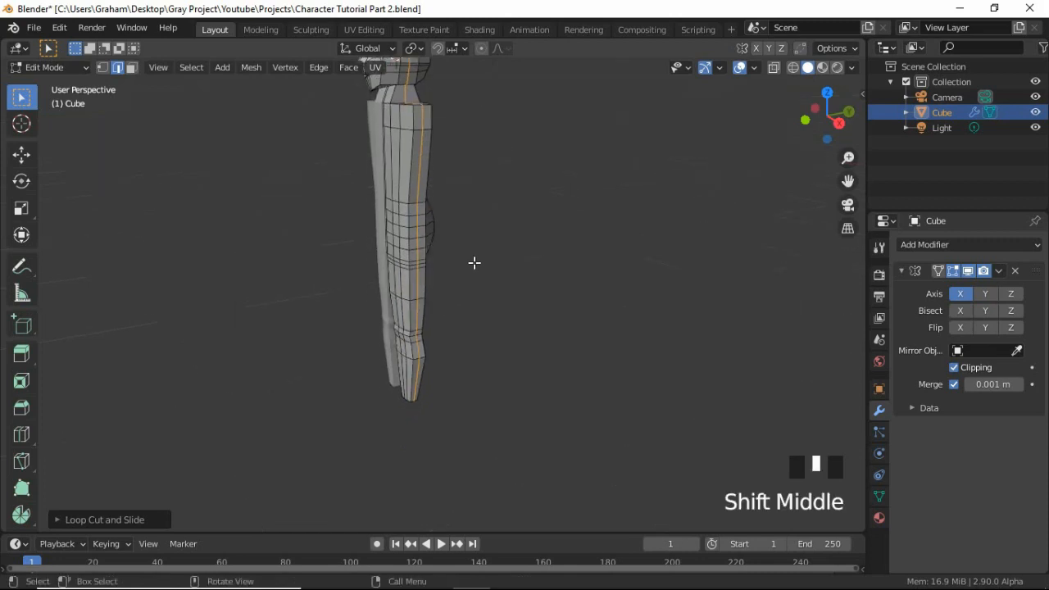
key("ctrl+z")
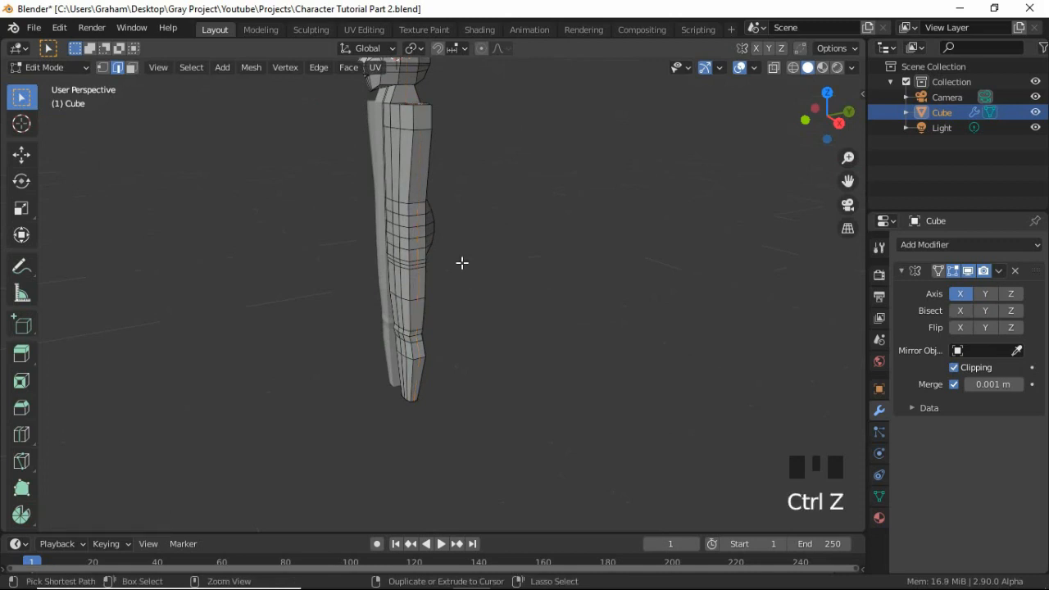
- Select the strip of inner leg faces from just below the crotch to the ankle and scale it narrower along Y
middle_click_drag(495, 279, 390, 302)
scroll(395, 303, "up", 5)
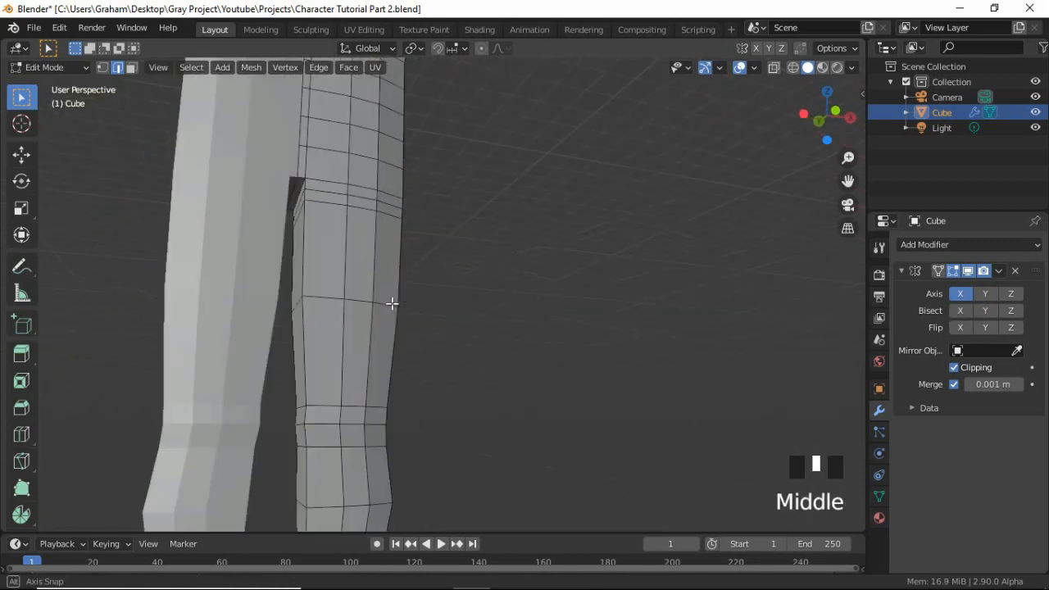
middle_click_drag(333, 243, 337, 214)
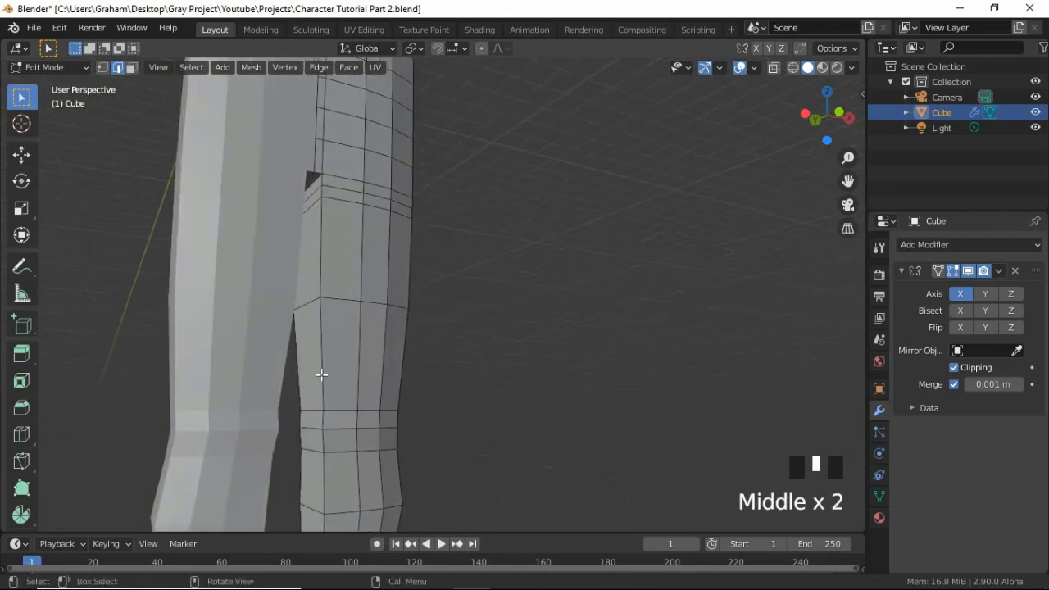
middle_click_drag(385, 329, 344, 253)
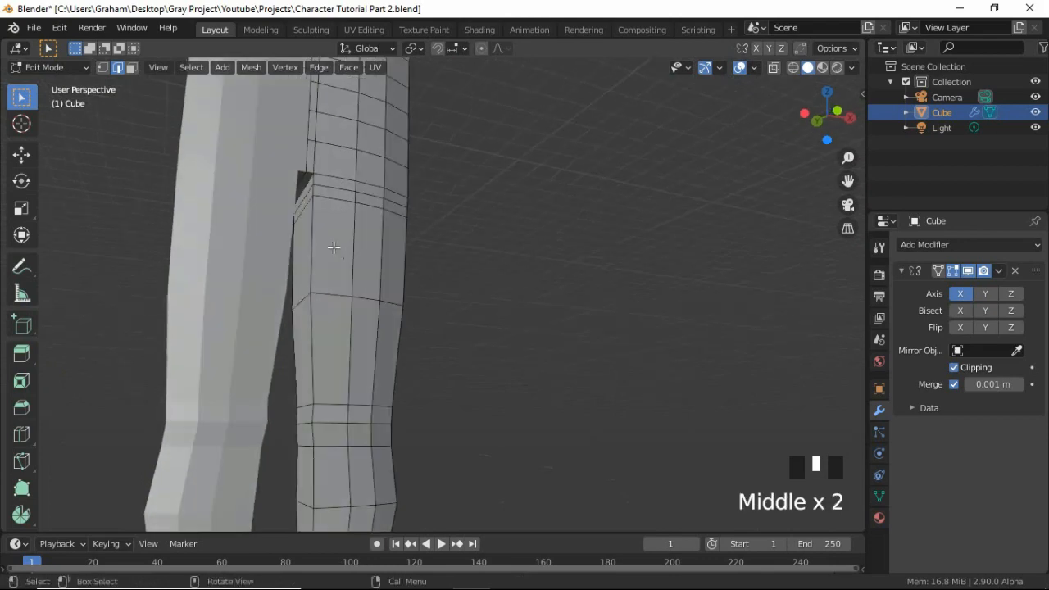
key("3")
left_click(323, 248)
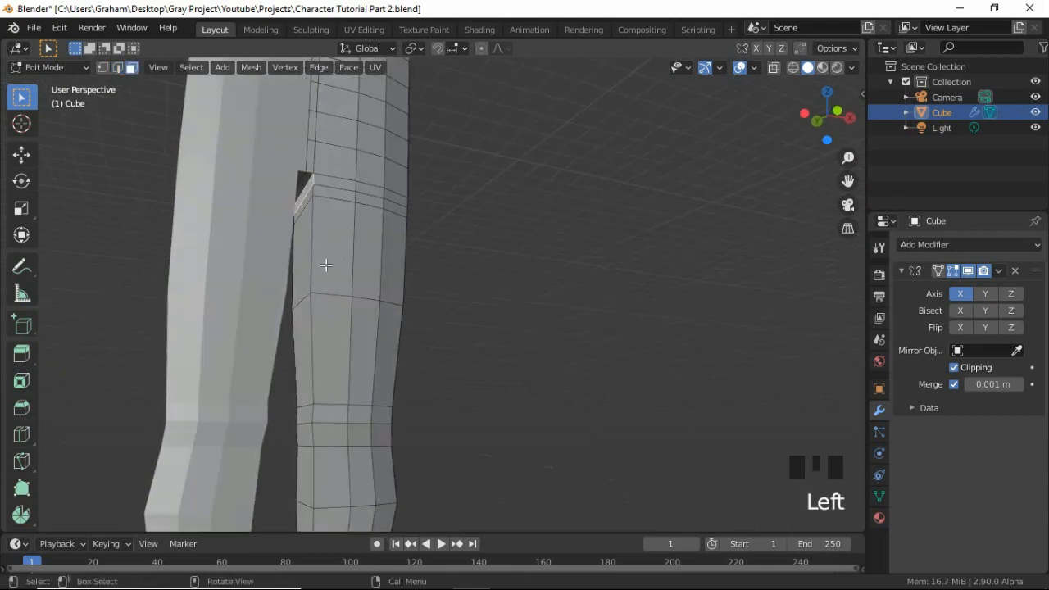
middle_click_drag(328, 269, 324, 320, "shift")
scroll(324, 348, "down", 1)
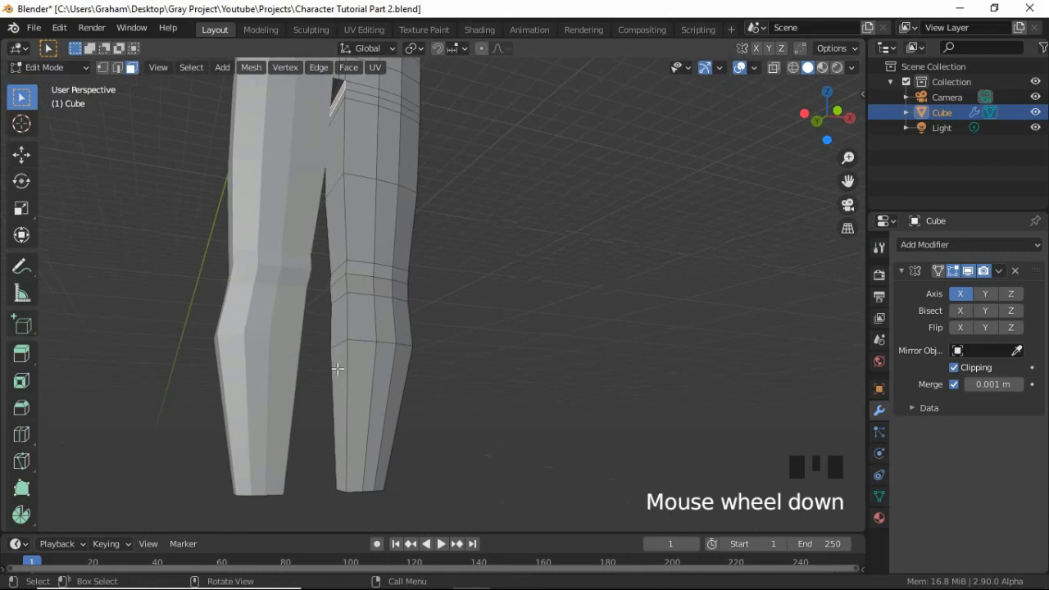
left_click(338, 368, "ctrl")
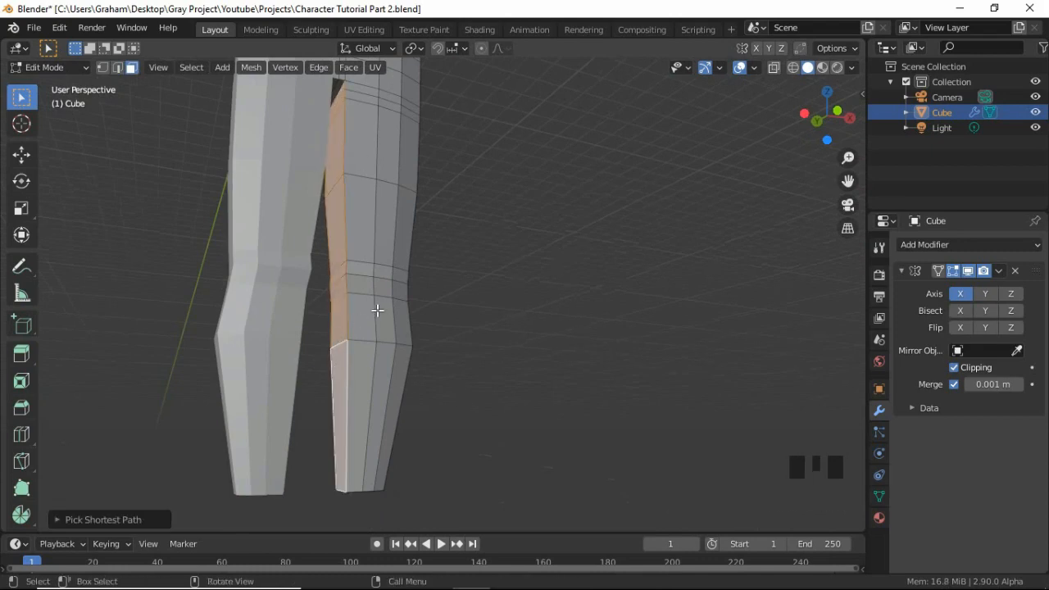
middle_click_drag(379, 309, 405, 269)
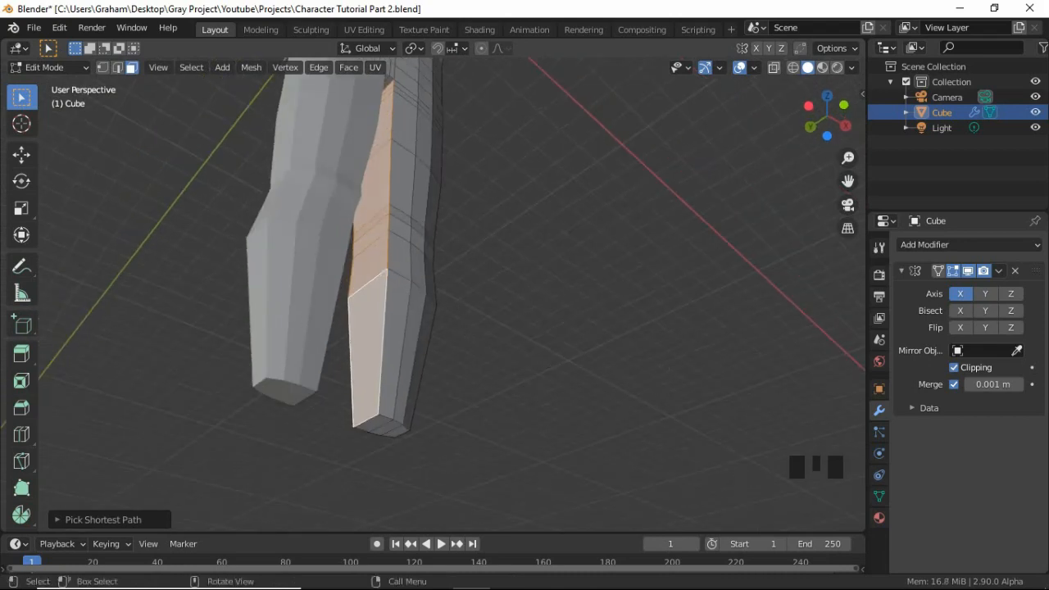
key("s")
key("y")
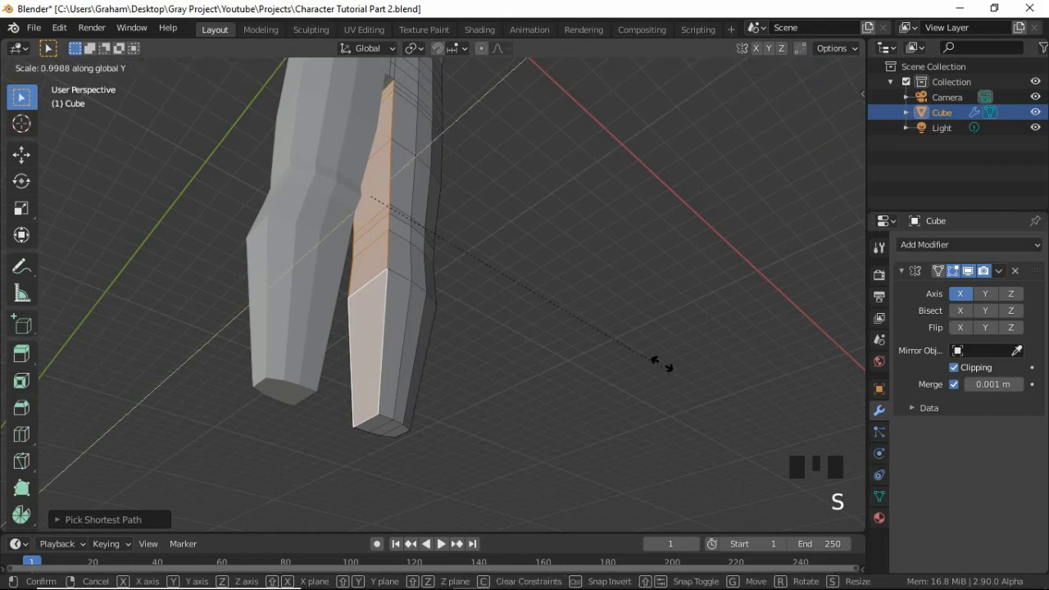
left_click(569, 298)
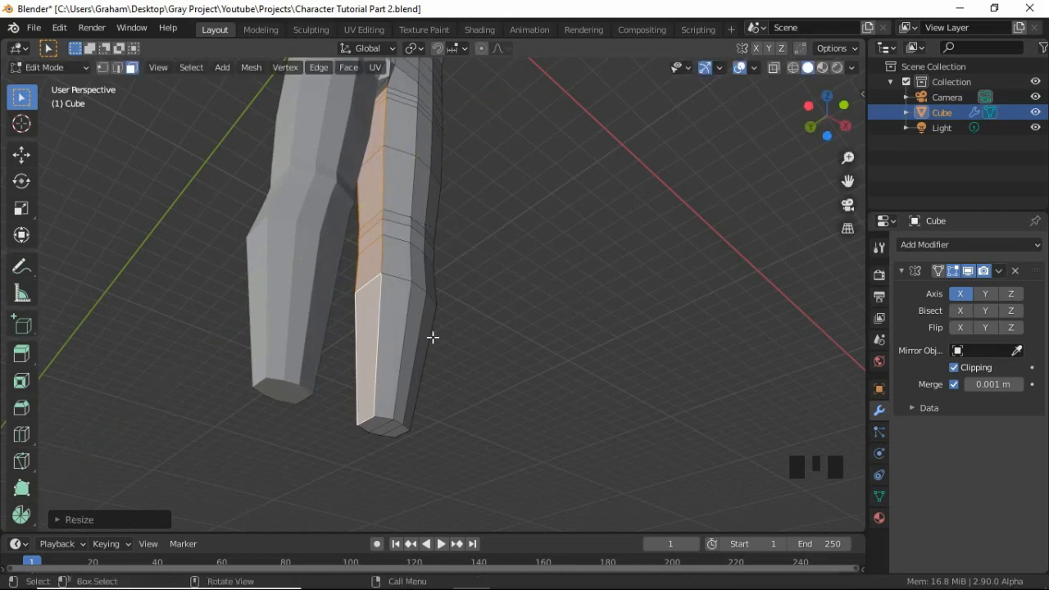
- Fine-tune the width of the inner leg faces by scaling them along Y in the bottom orthographic view
key("ctrl+KP_7")
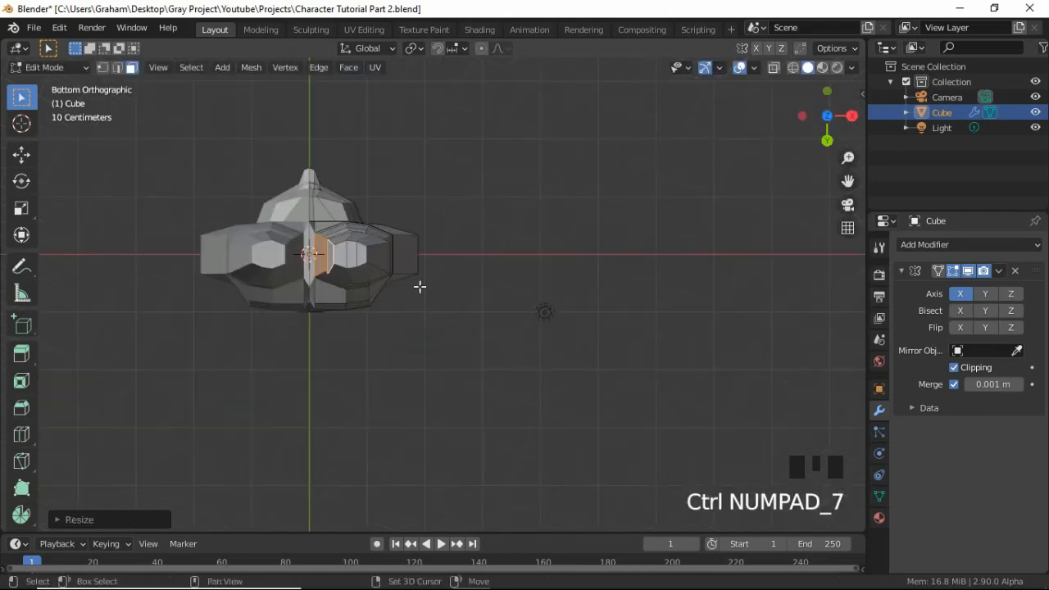
middle_click_drag(419, 286, 510, 308, "shift")
scroll(484, 292, "up", 3)
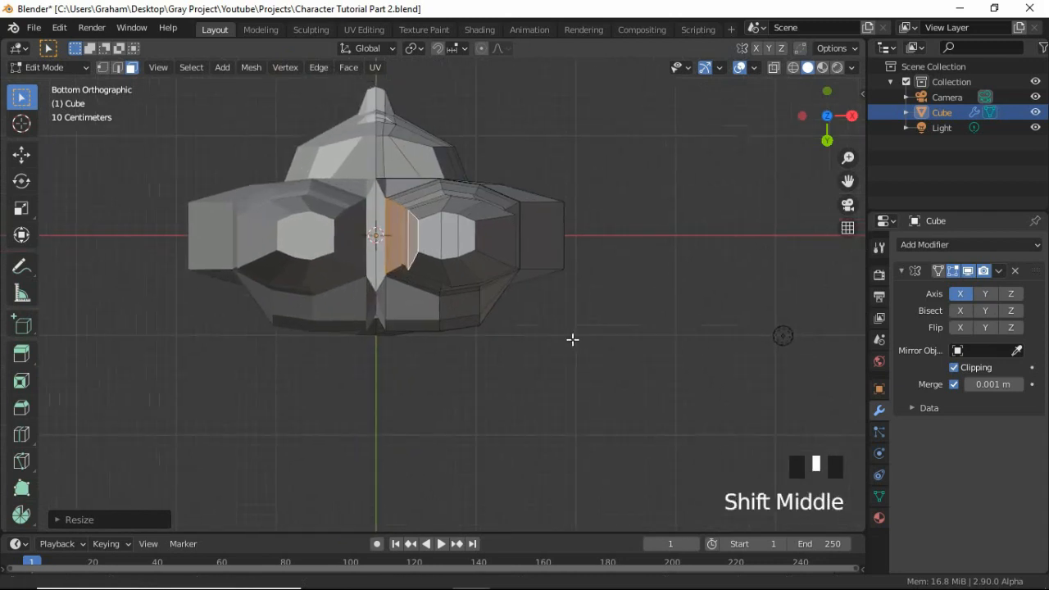
key("s")
key("y")
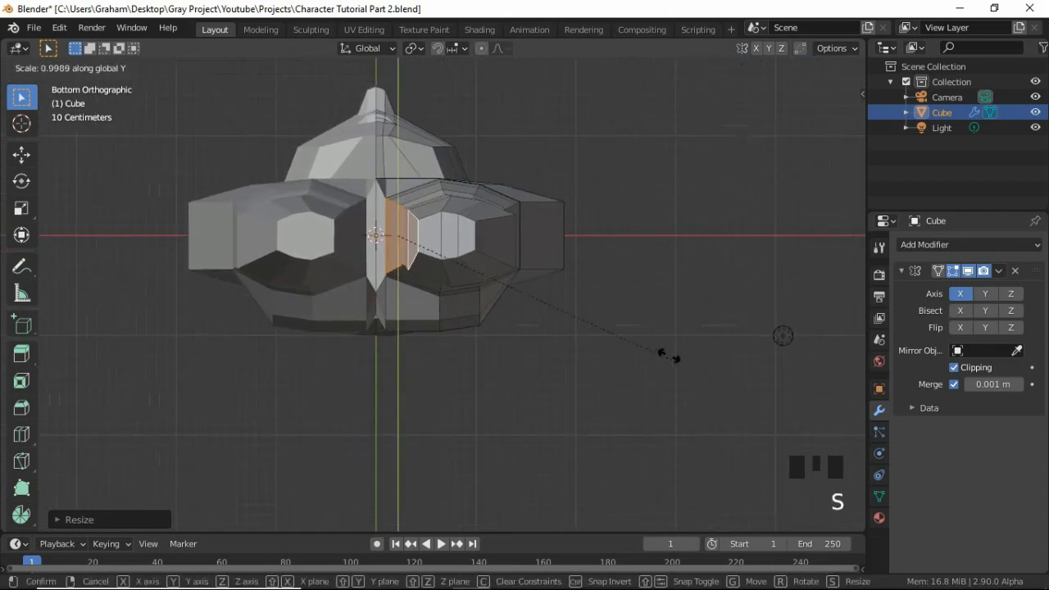
left_click(643, 328)
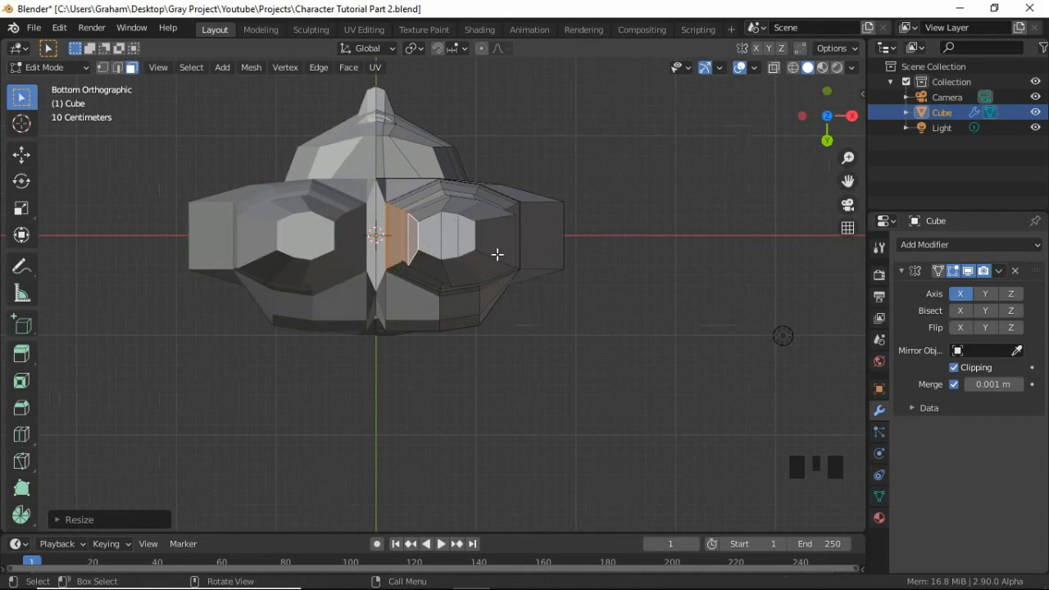
key("s")
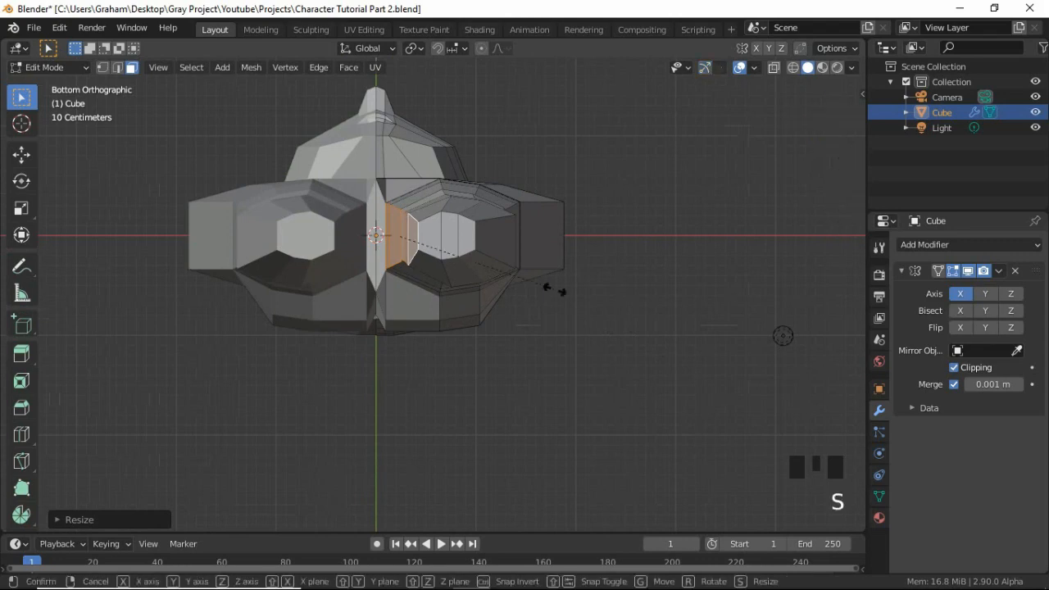
key("y")
left_click(562, 290)
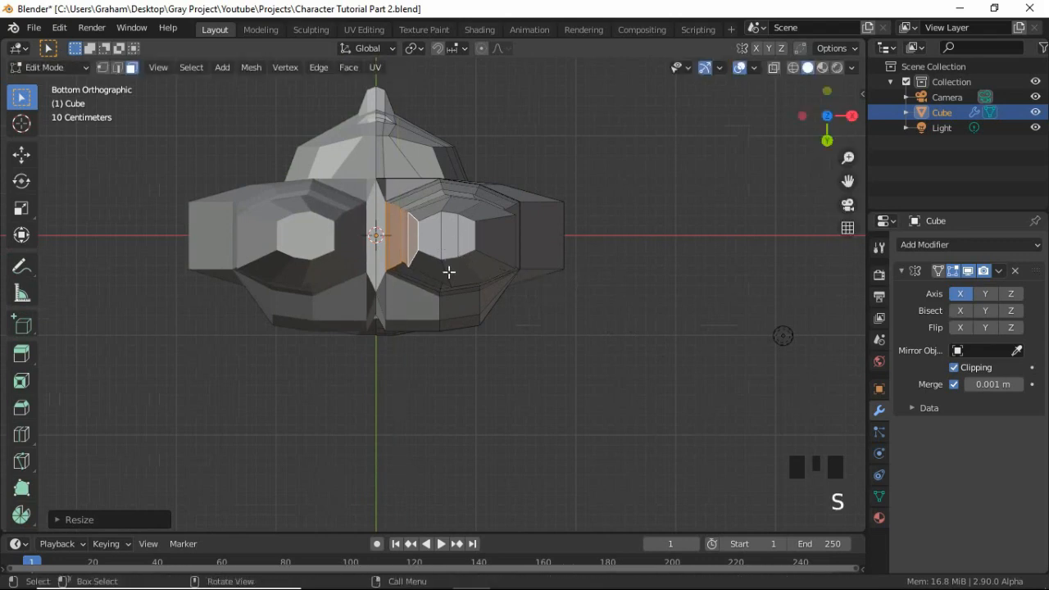
- Select the centre-line edge at the underside of the crotch and scale it down uniformly
middle_click_drag(449, 272, 450, 217)
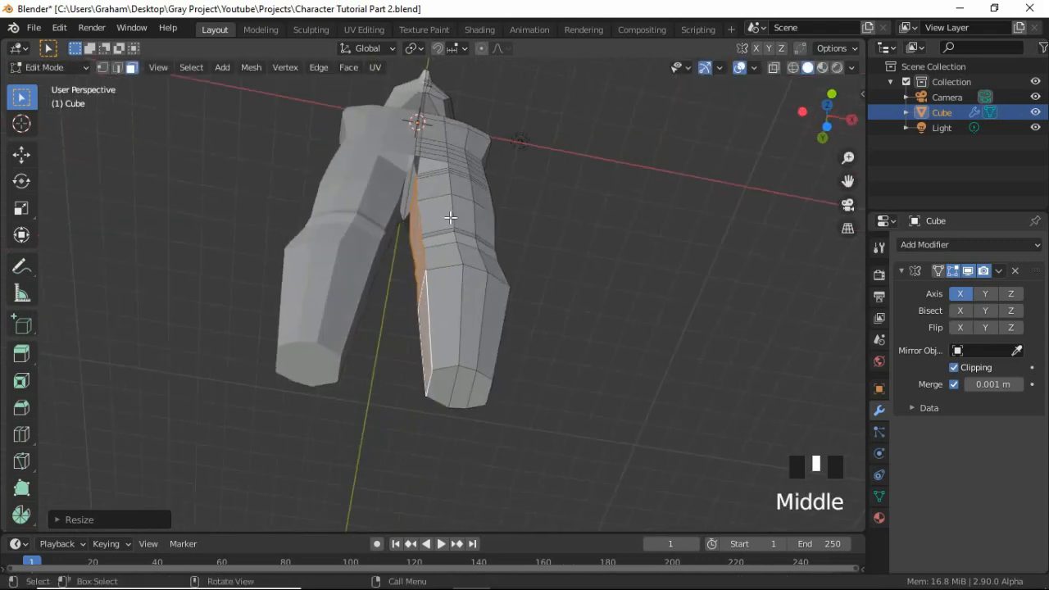
key("2")
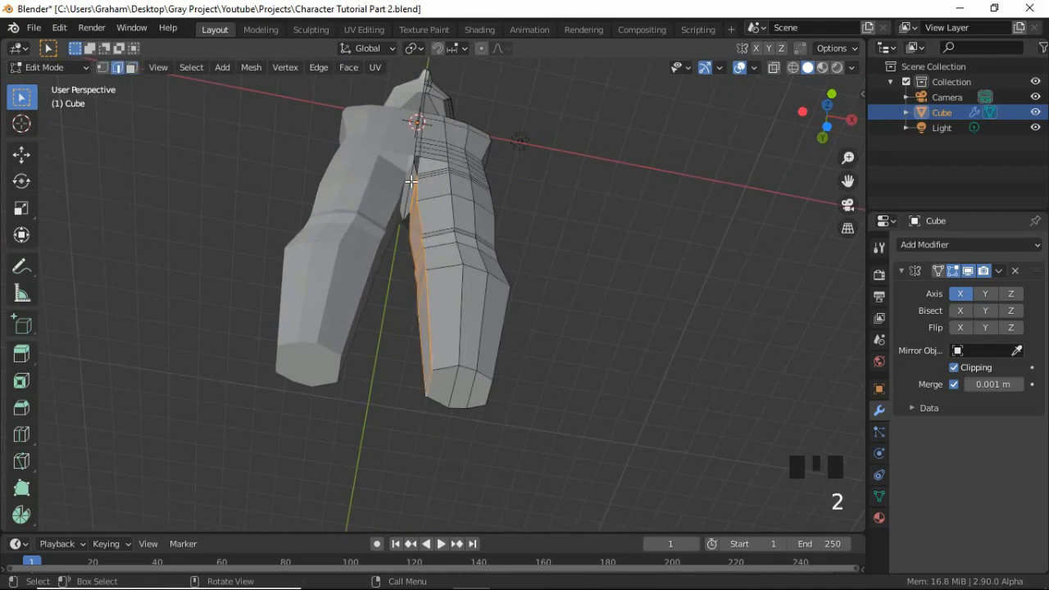
left_click(480, 234)
key("s")
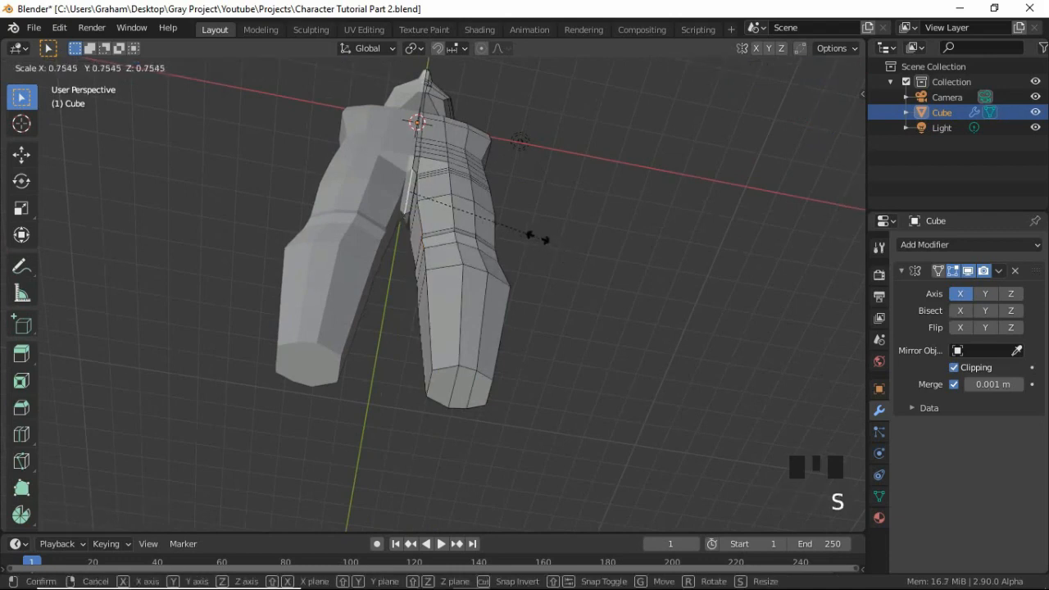
left_click(510, 219)
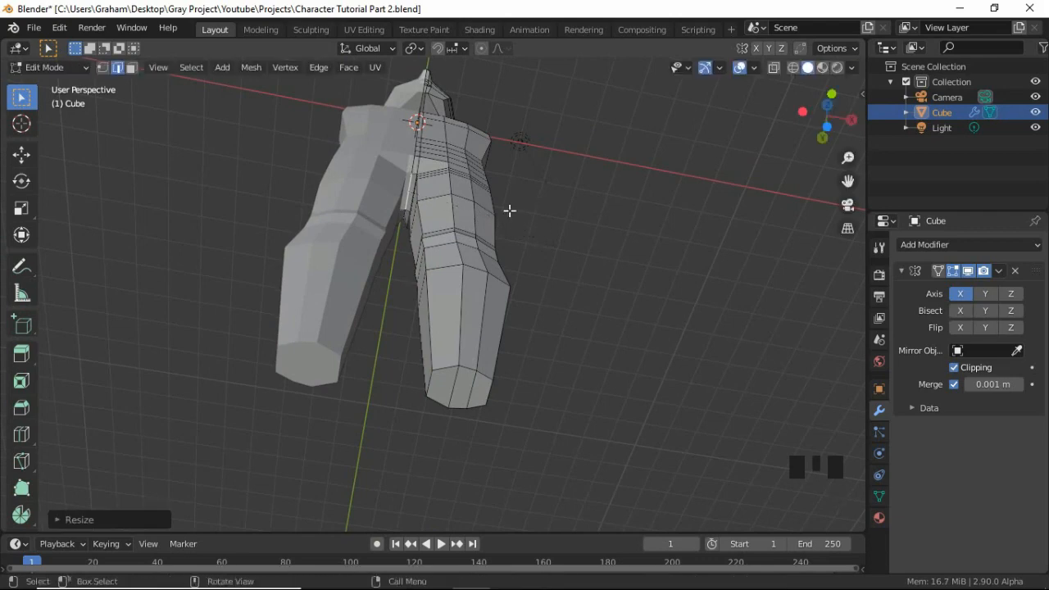
- Add a vertical loop cut along the outer side of the torso and leg
middle_click_drag(511, 211, 406, 221)
middle_click_drag(491, 244, 463, 231)
scroll(458, 161, "down", 4)
scroll(455, 201, "down", 2)
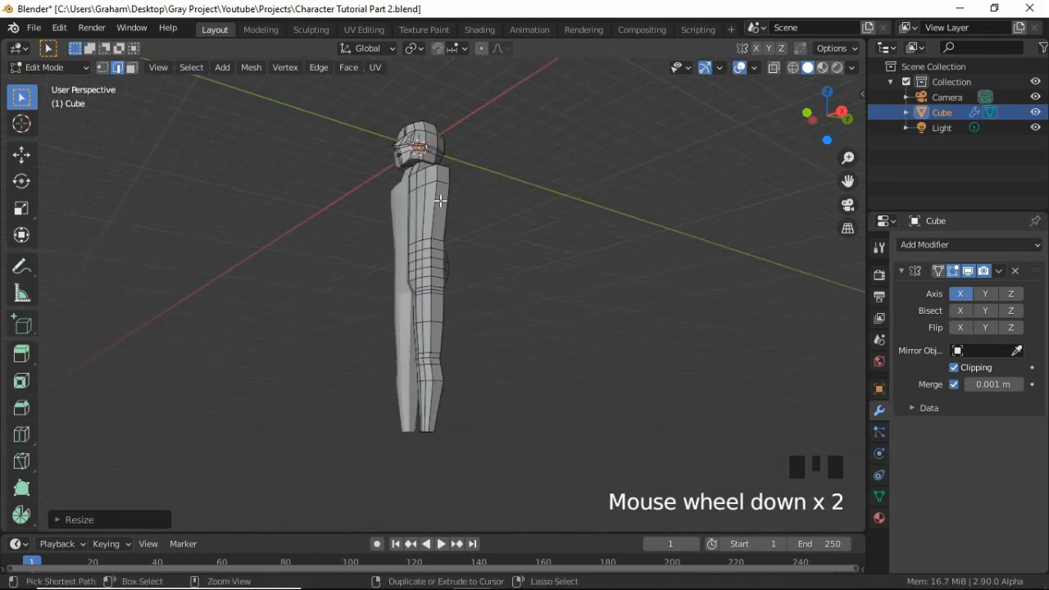
key("ctrl+r")
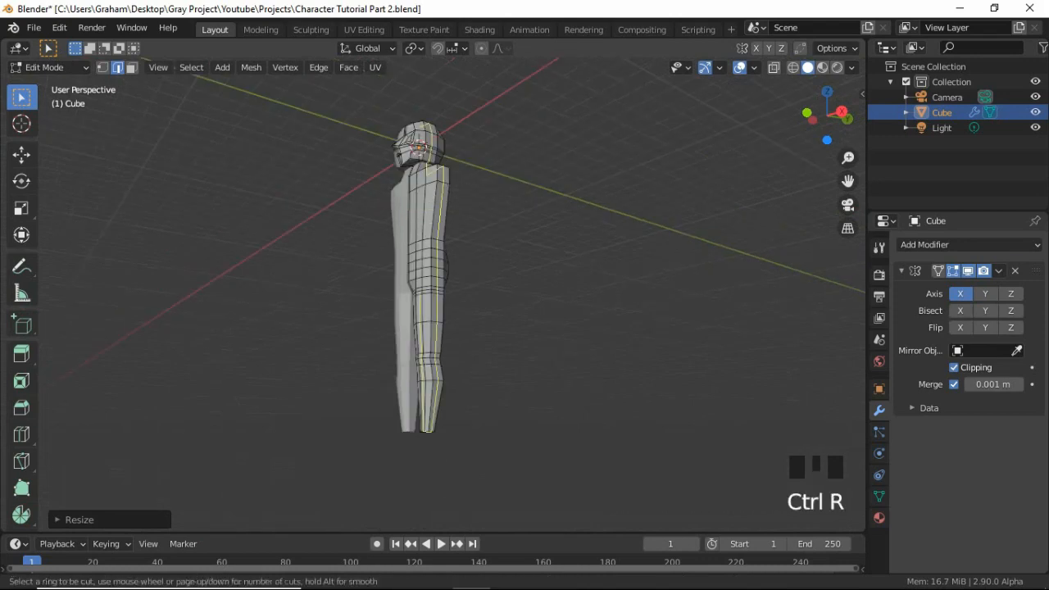
left_click(445, 176)
left_click(445, 175)
middle_click_drag(369, 326, 435, 199)
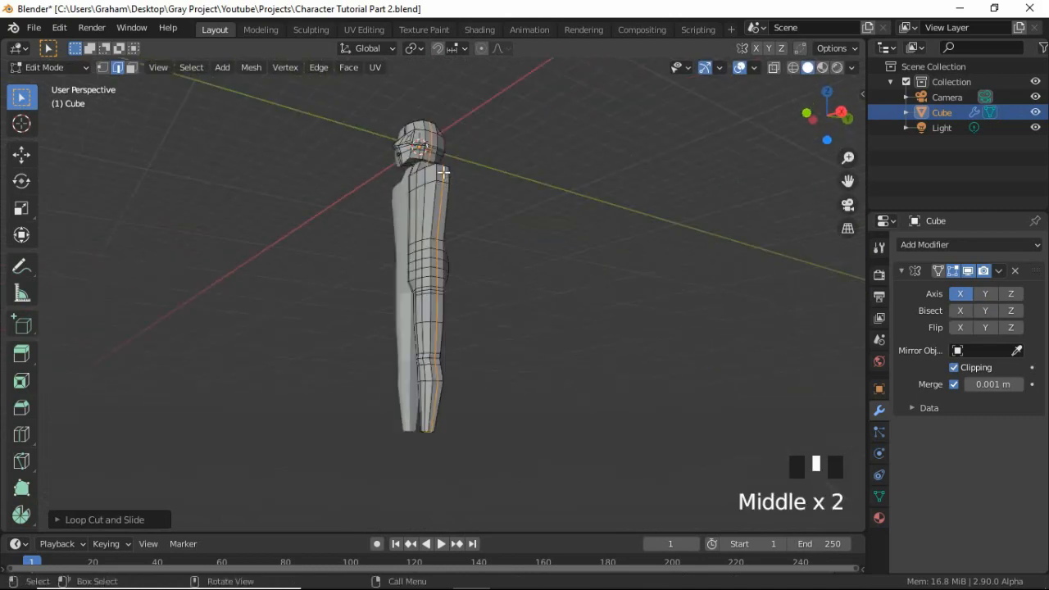
- Select the new line of edges from the shoulder to the lower leg and move it slightly outward along X
left_click(405, 331)
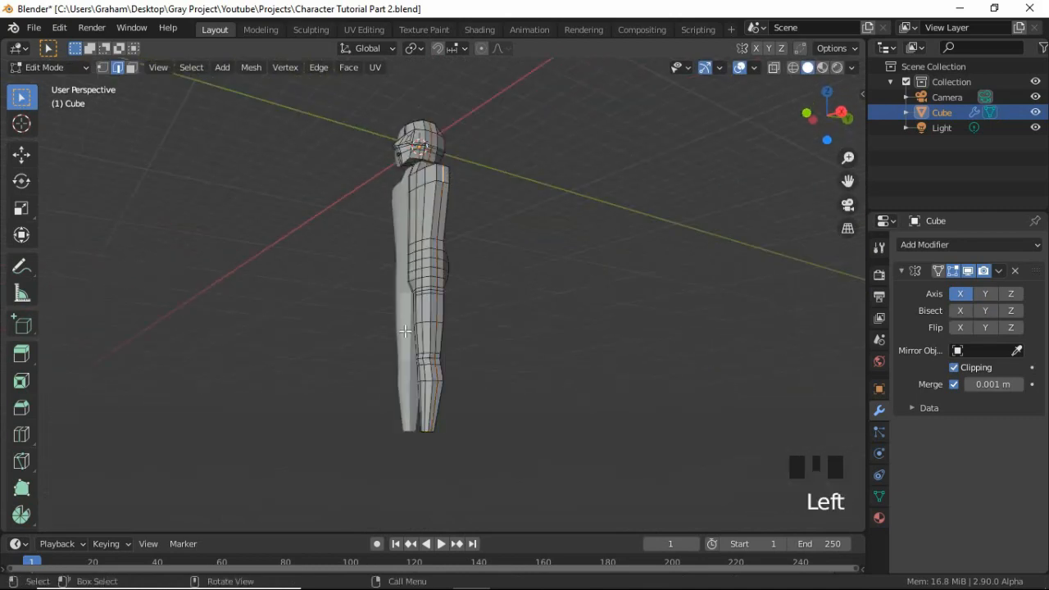
left_click(434, 400, "ctrl")
scroll(463, 424, "up", 2)
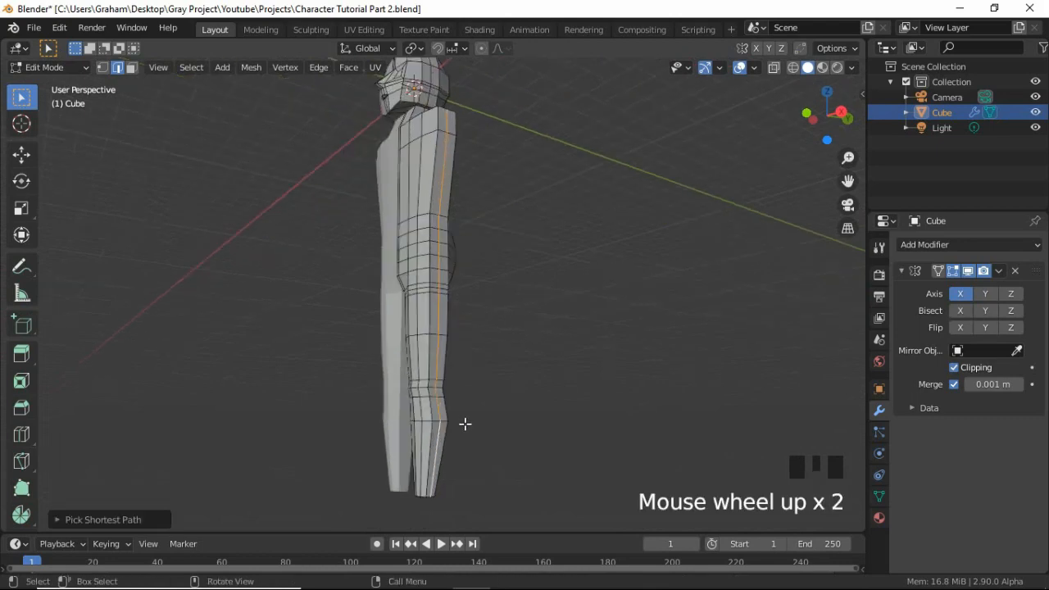
scroll(468, 355, "up", 2)
middle_click_drag(468, 355, 468, 361, "shift")
scroll(468, 360, "up", 2)
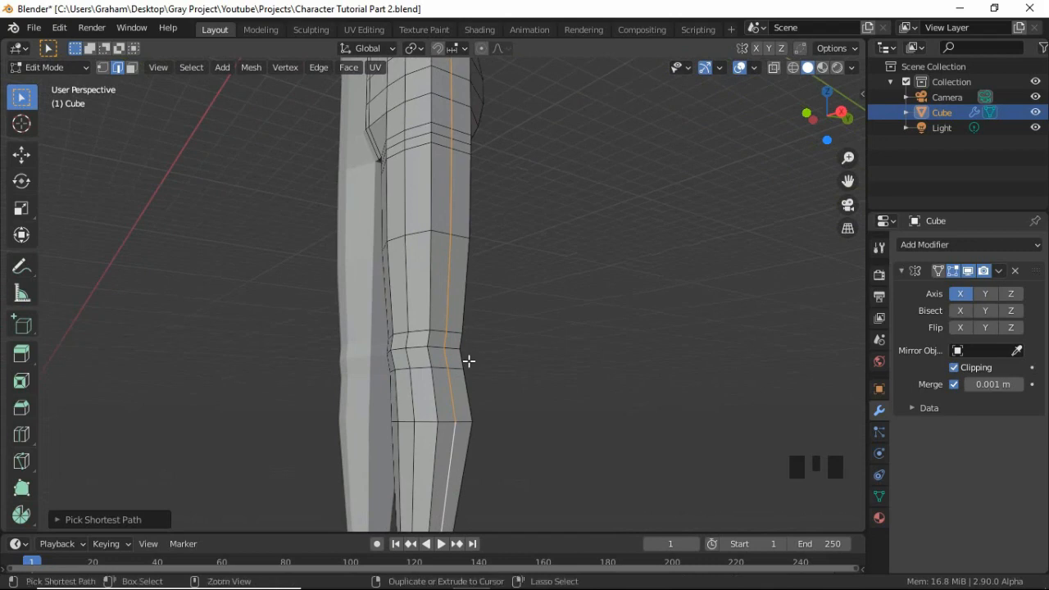
key("ctrl+KP_7")
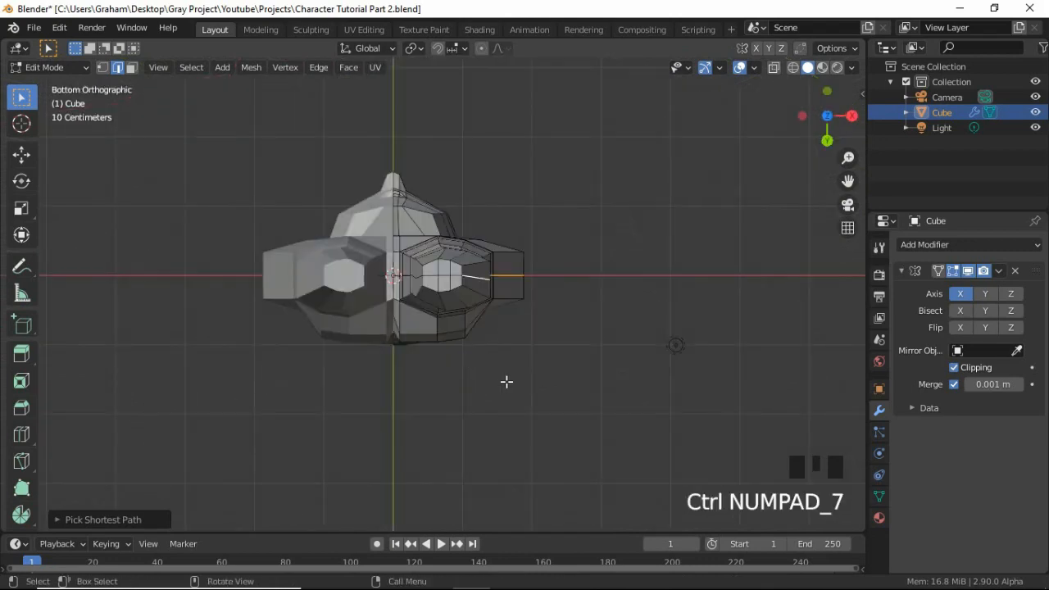
key("g")
key("x")
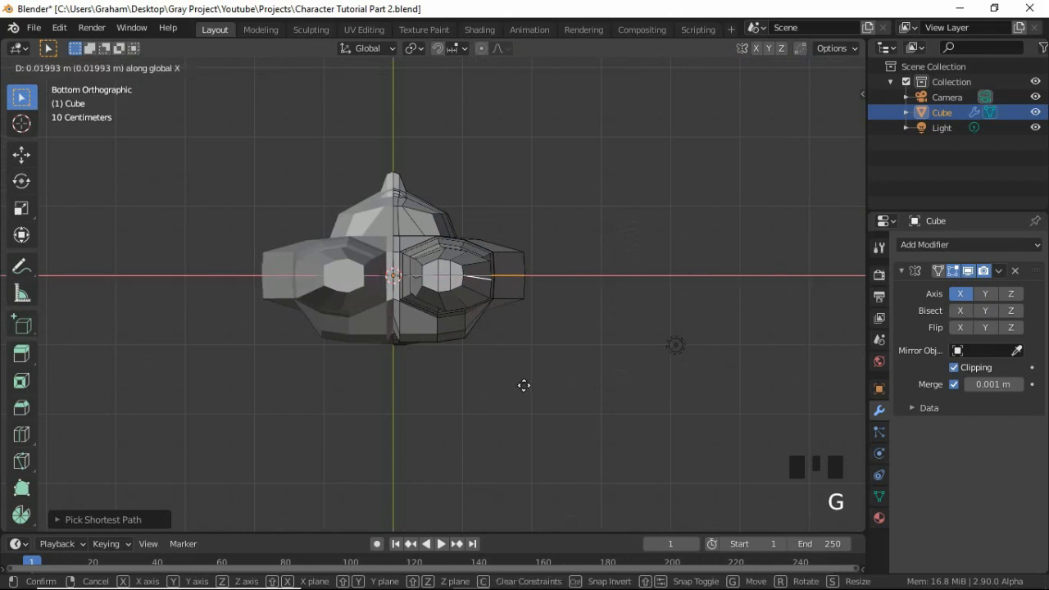
left_click(535, 389)
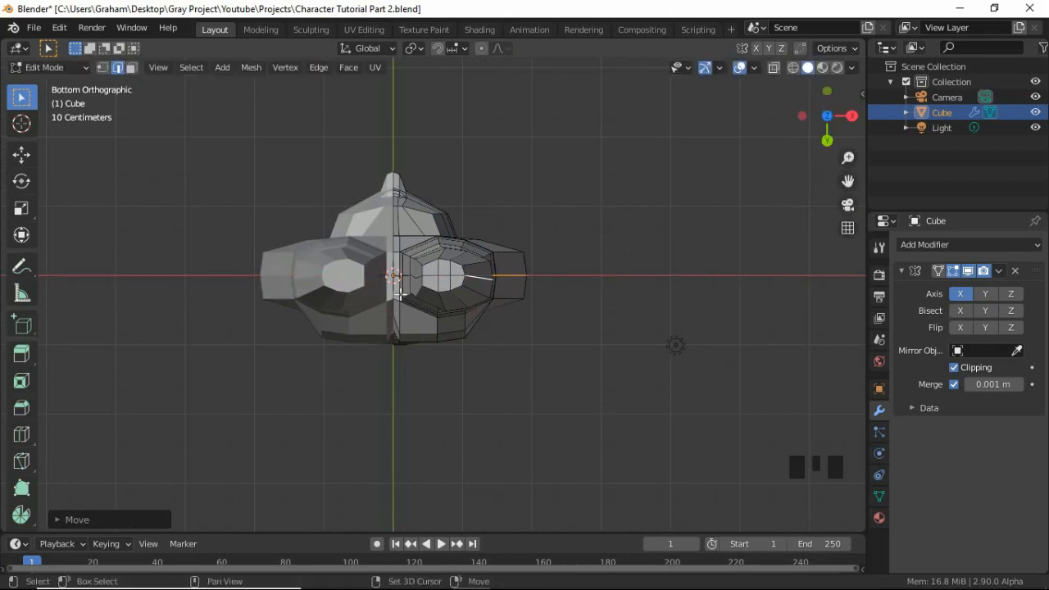
- Select the vertical line of edges along the inner leg from the crotch to the ankle and move it toward the centre along X
middle_click_drag(418, 295, 421, 363)
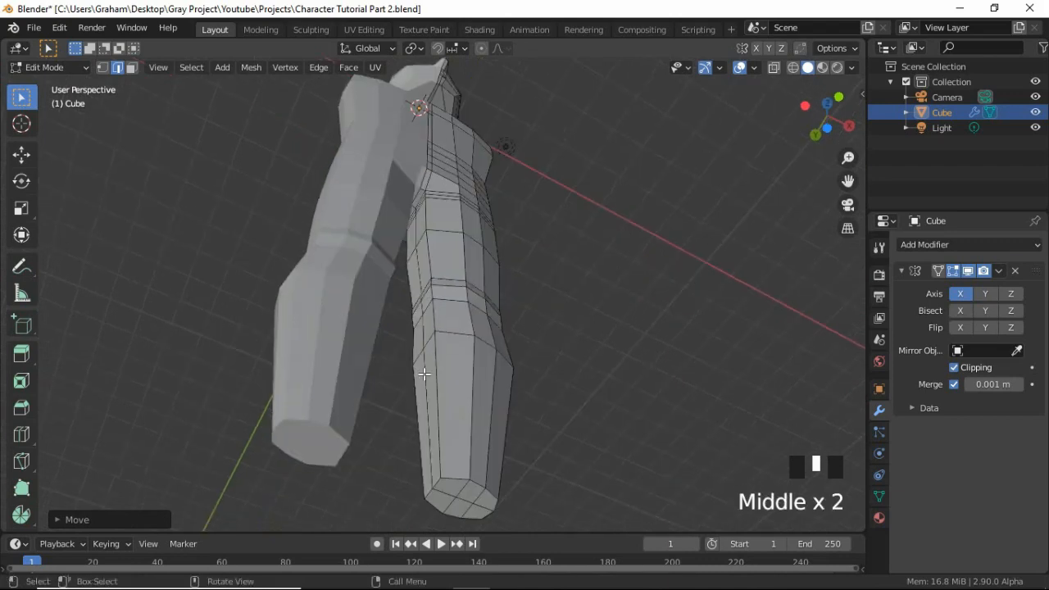
left_click(423, 374)
middle_click_drag(417, 232, 404, 268)
scroll(403, 268, "up", 3)
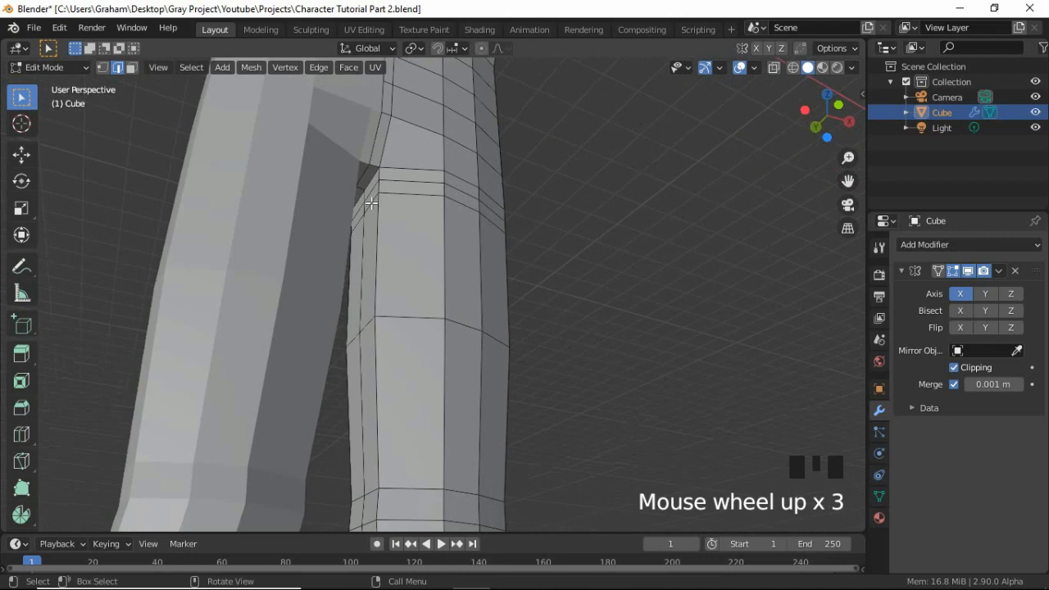
left_click(395, 336, "ctrl")
scroll(410, 356, "down", 2)
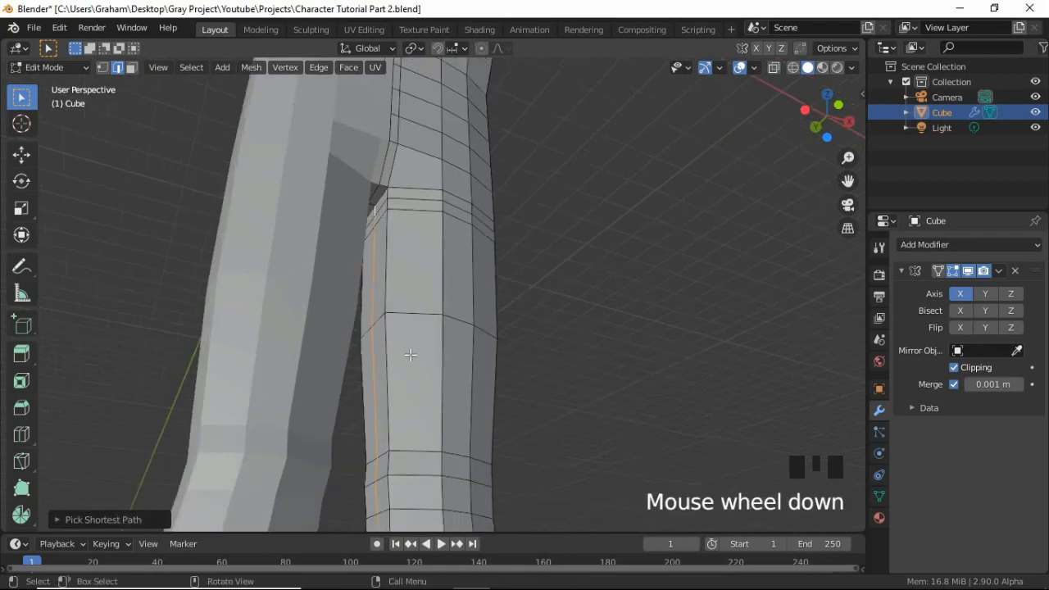
middle_click_drag(412, 365, 412, 247, "shift")
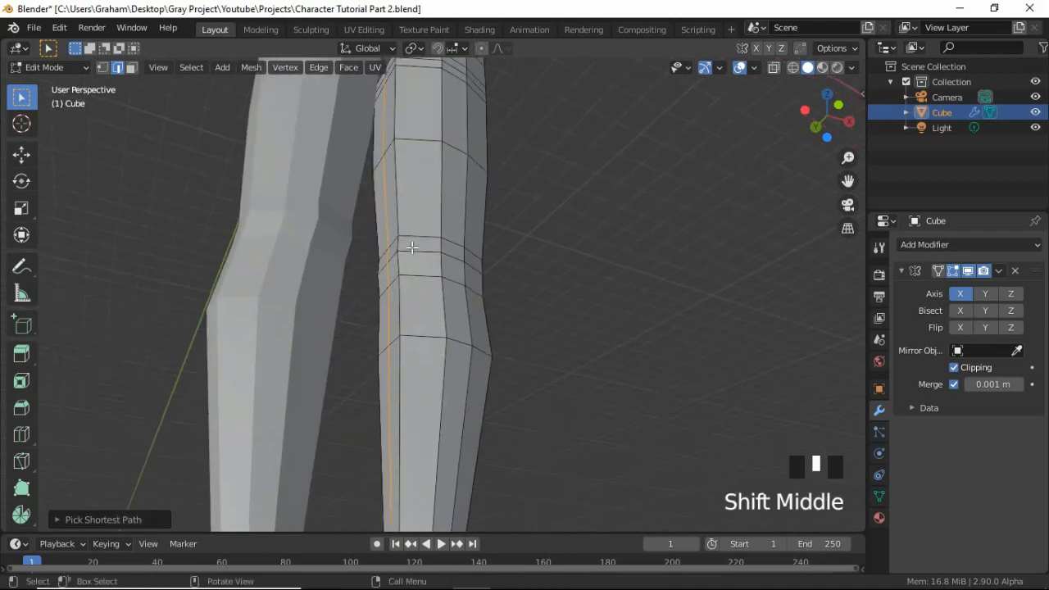
key("ctrl+KP_7")
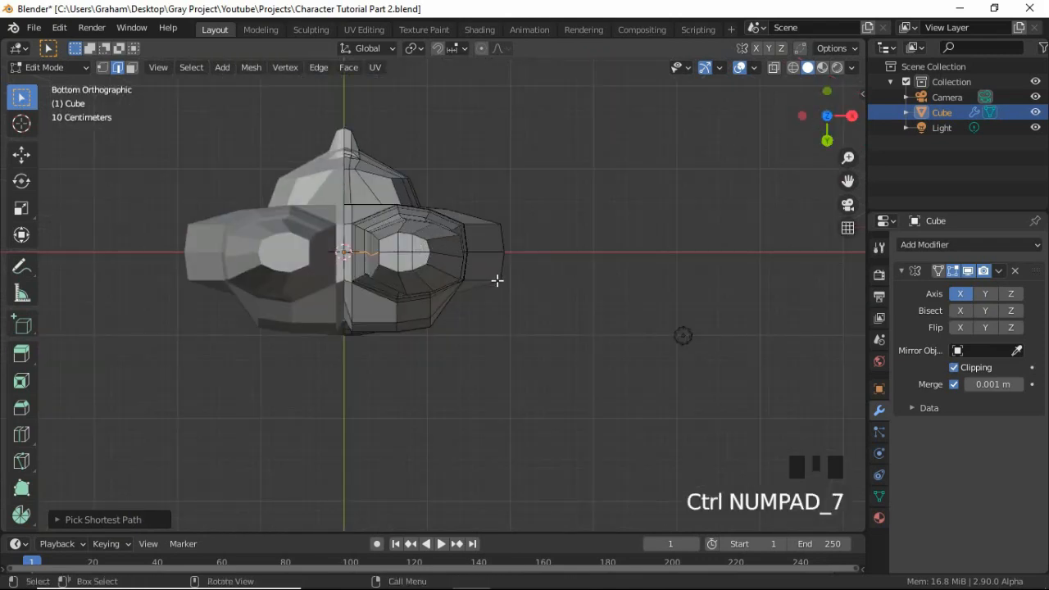
key("g")
key("x")
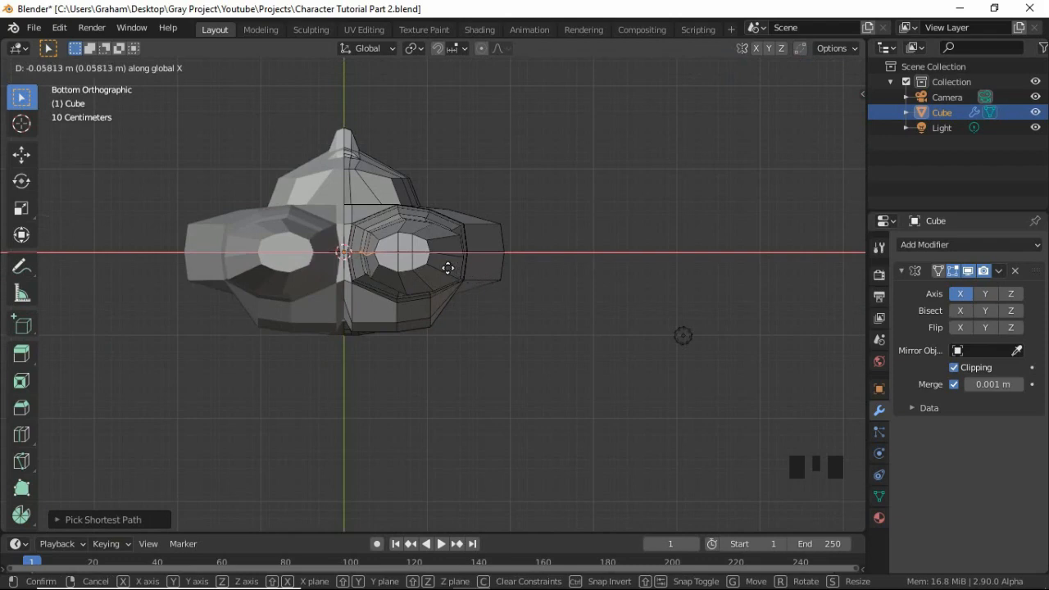
left_click(449, 268)
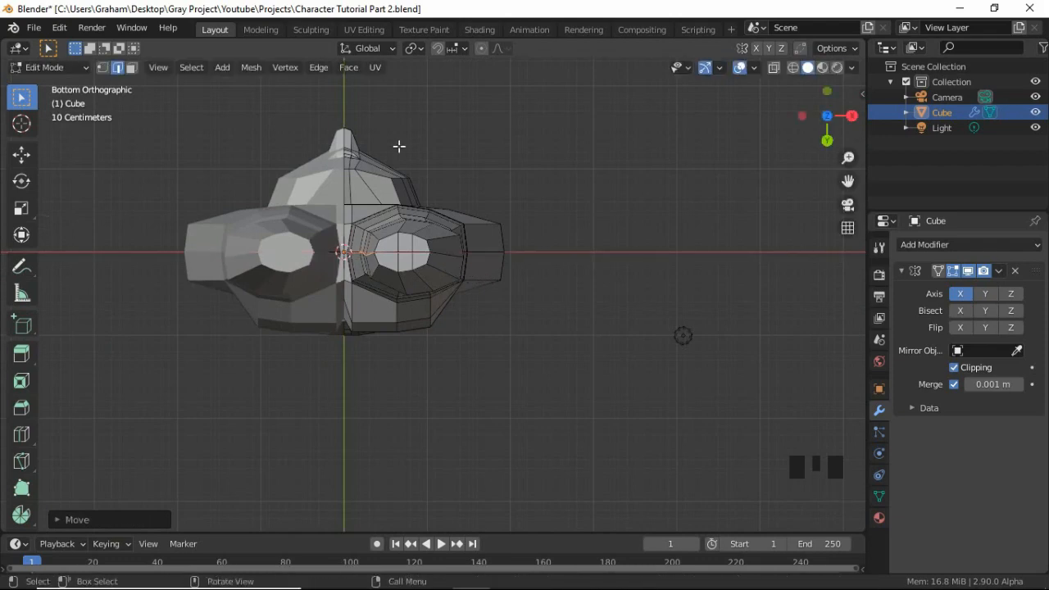
- Examine the reshaped legs from several angles, ending at the underside of the ankle
scroll(399, 146, "down", 1)
middle_click_drag(396, 158, 452, 153)
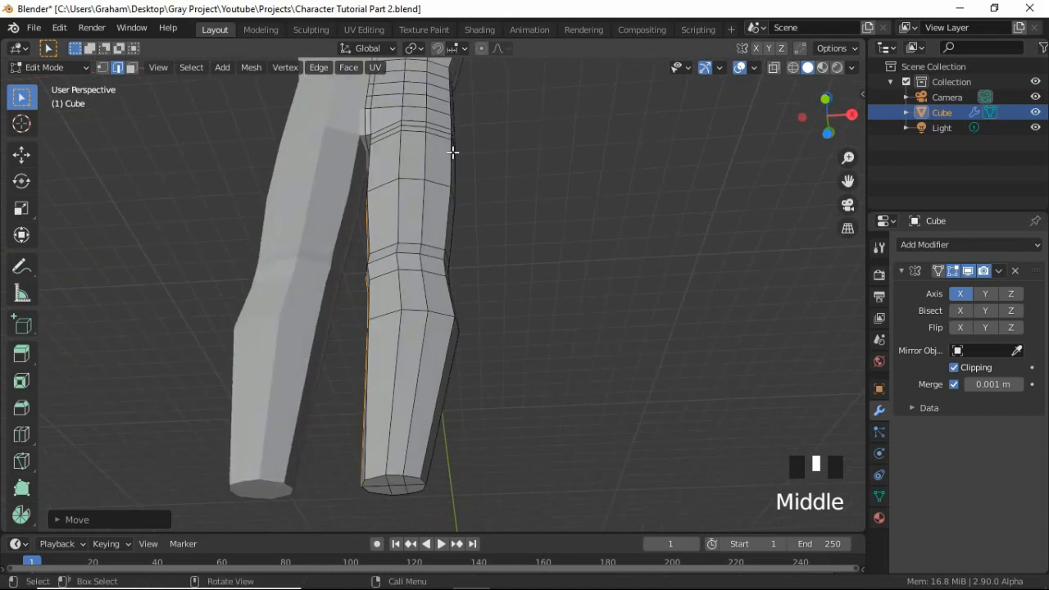
scroll(453, 153, "down", 1)
middle_click_drag(387, 186, 355, 213)
scroll(361, 197, "down", 3)
middle_click_drag(451, 199, 435, 287)
scroll(433, 291, "up", 1)
scroll(432, 291, "up", 2)
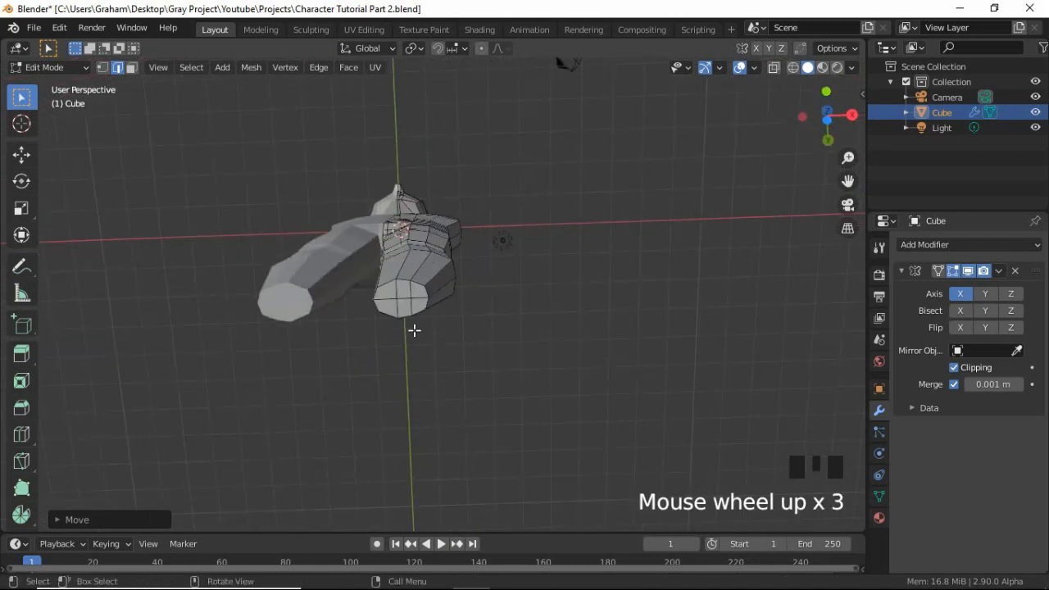
- Select all the faces at the bottom end of the leg and extrude them straight down a short distance
key("3")
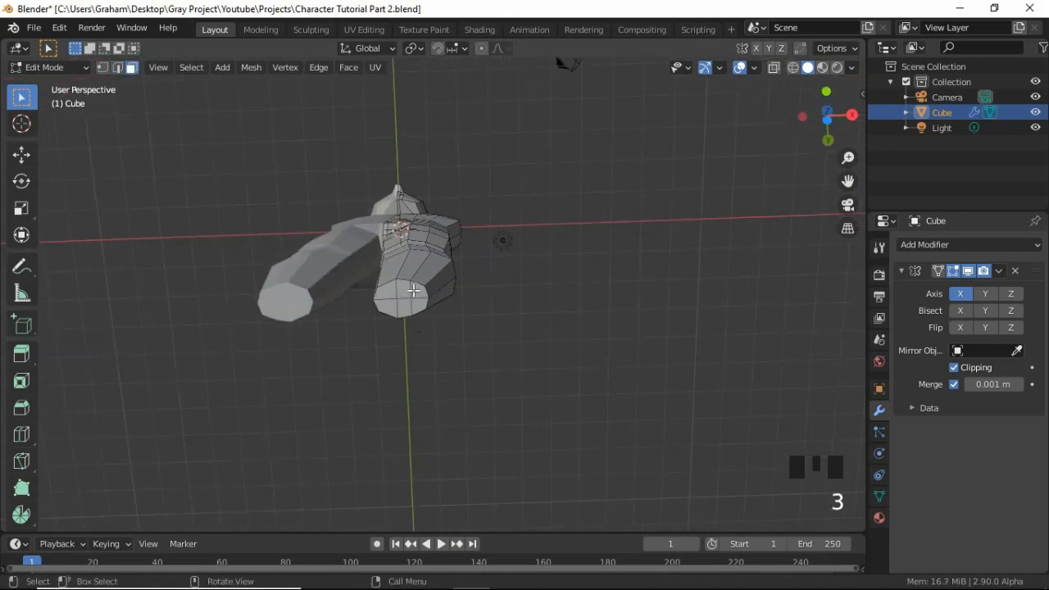
left_click(404, 292)
left_click(402, 294, "shift")
left_click(401, 299, "shift")
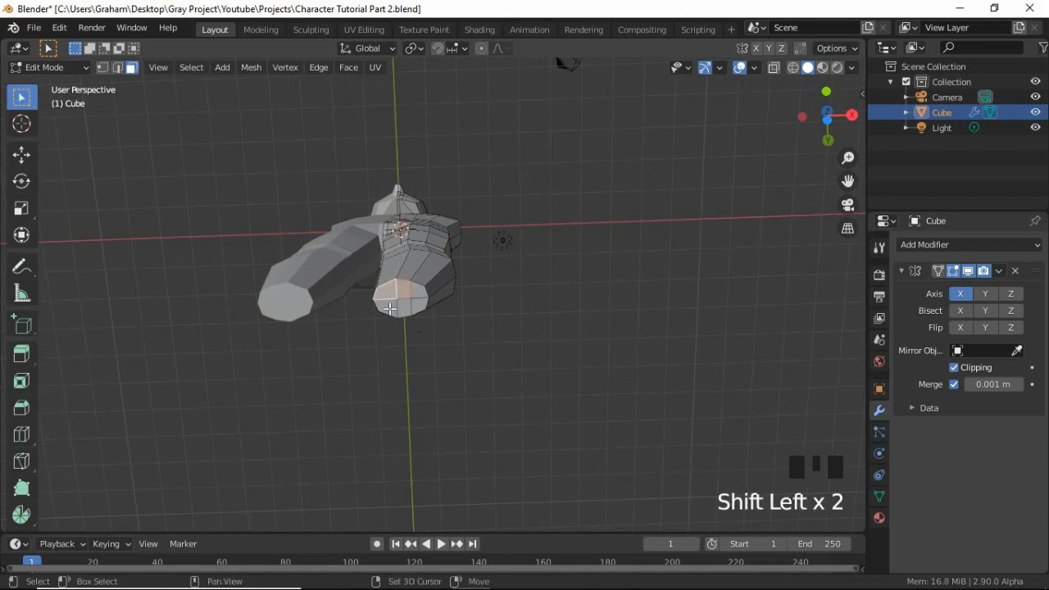
left_click(403, 304, "shift")
left_click(415, 301, "shift")
left_click(418, 298, "shift")
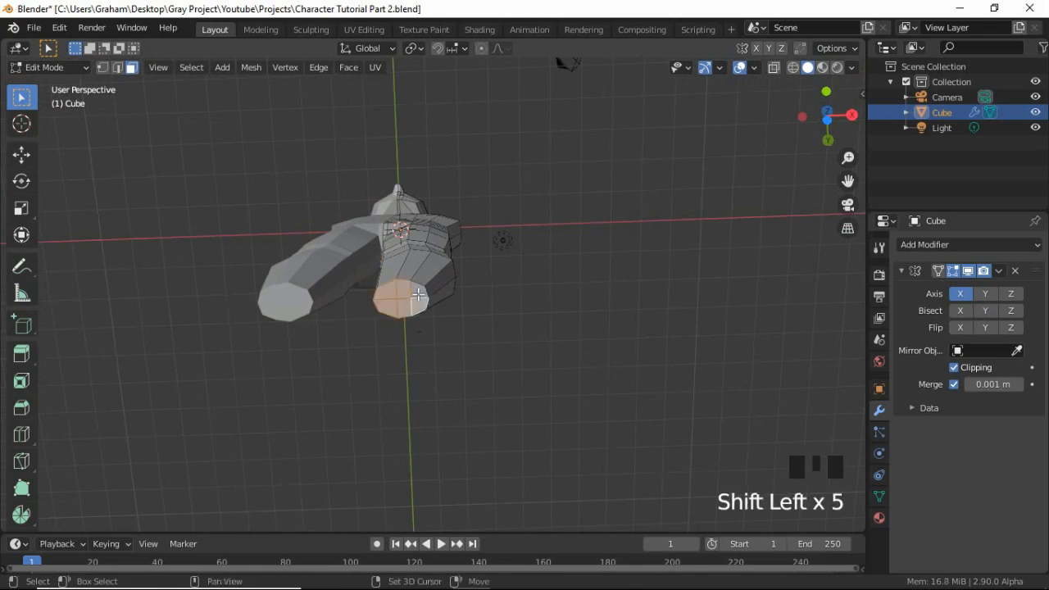
left_click(420, 291, "shift")
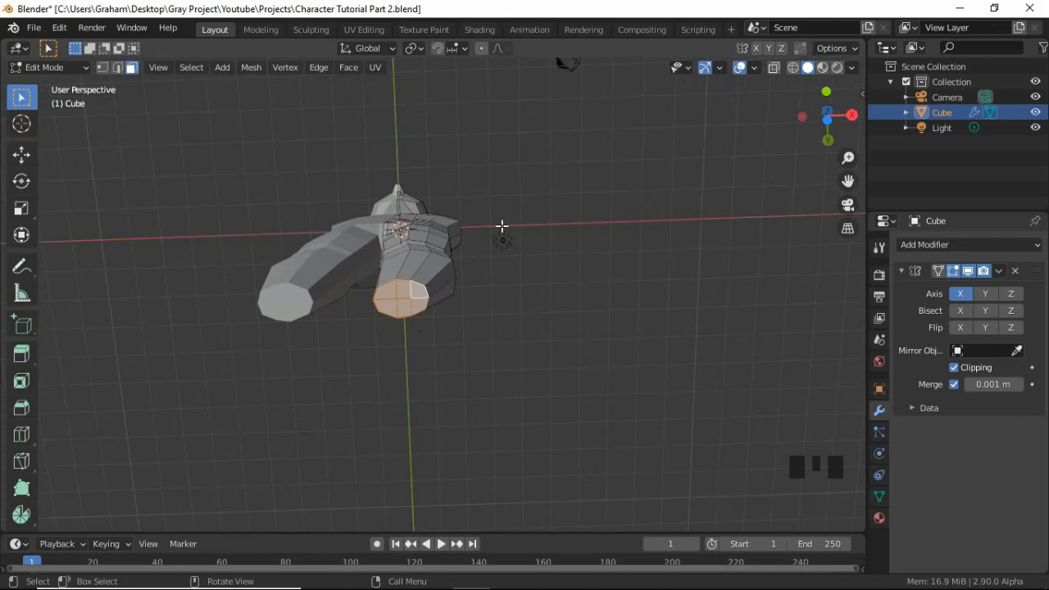
key("KP_1")
scroll(504, 246, "down", 2)
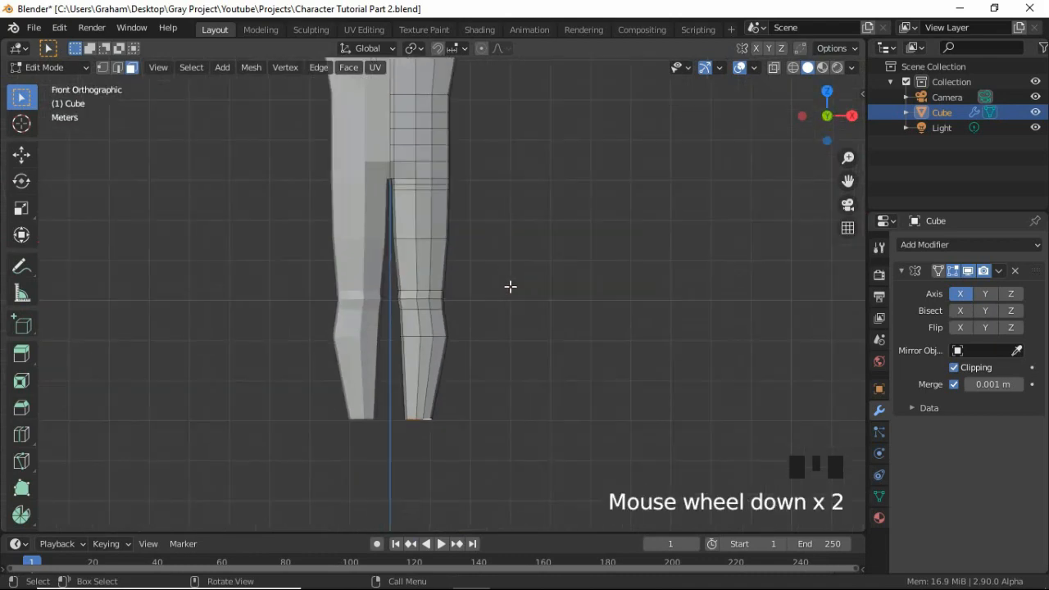
scroll(514, 256, "down", 2)
key("e")
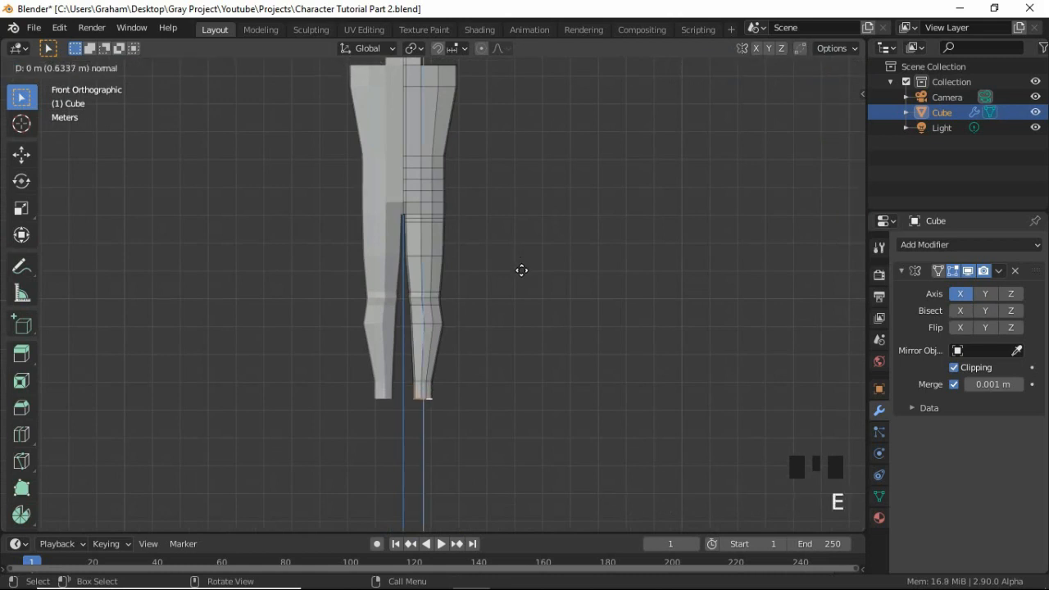
left_click(521, 270)
- Select the front faces of the extruded ankle block and extrude them forward twice to form a two-section foot
scroll(468, 423, "up", 3)
middle_click_drag(456, 363, 408, 338, "shift")
left_click(410, 352)
left_click(407, 353, "shift")
left_click(406, 351, "shift")
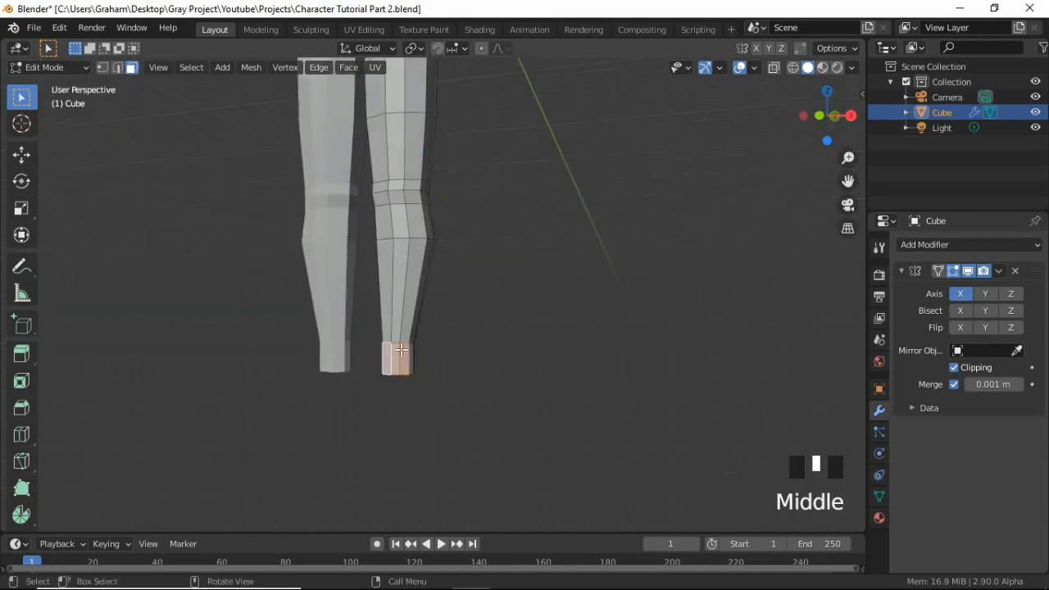
key("KP_3")
scroll(418, 373, "up", 4)
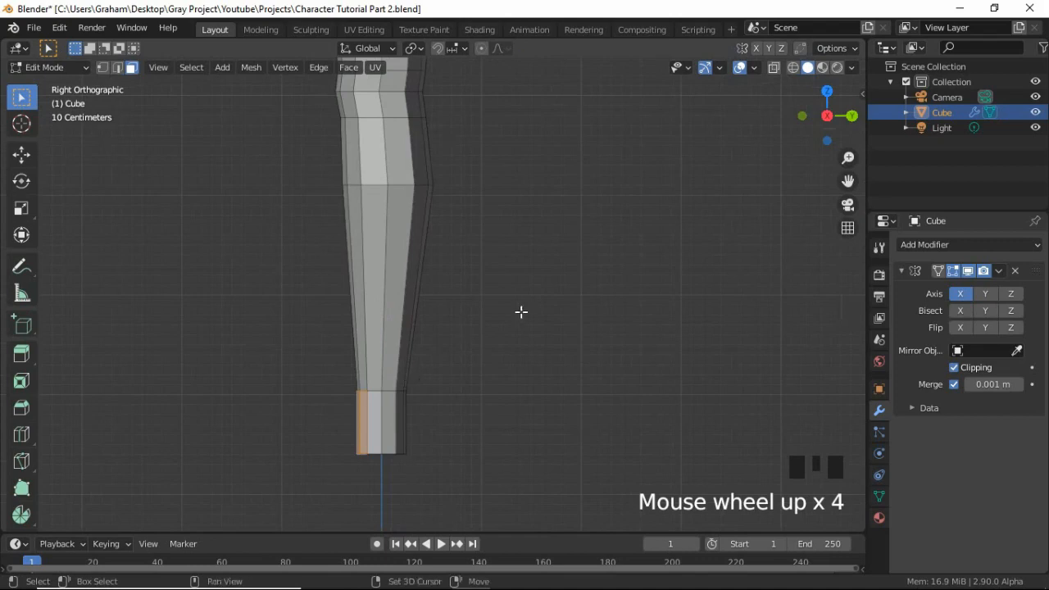
middle_click_drag(519, 311, 585, 344, "shift")
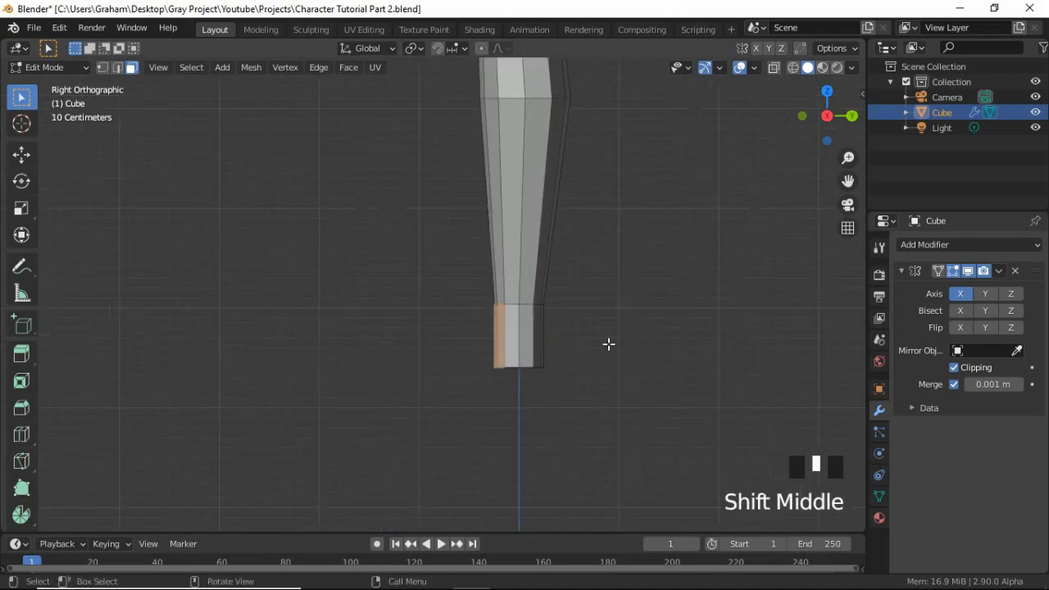
key("e")
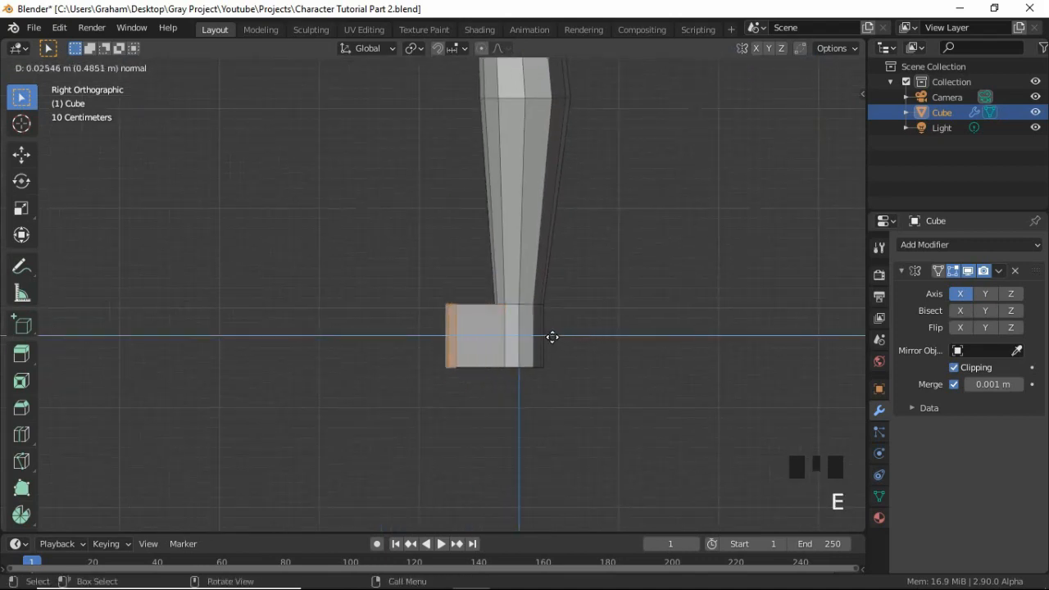
left_click(544, 332)
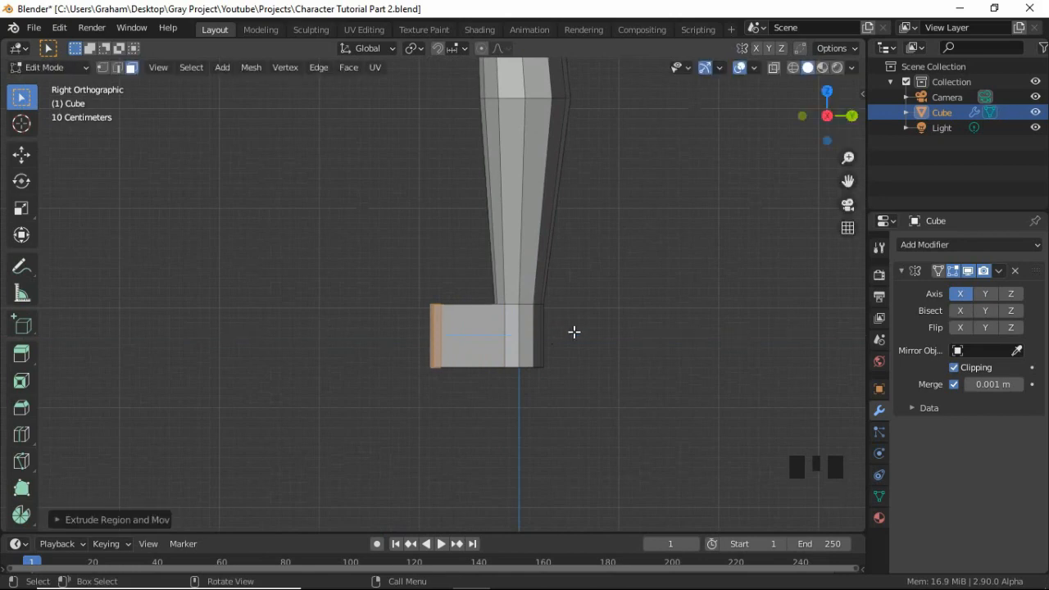
key("e")
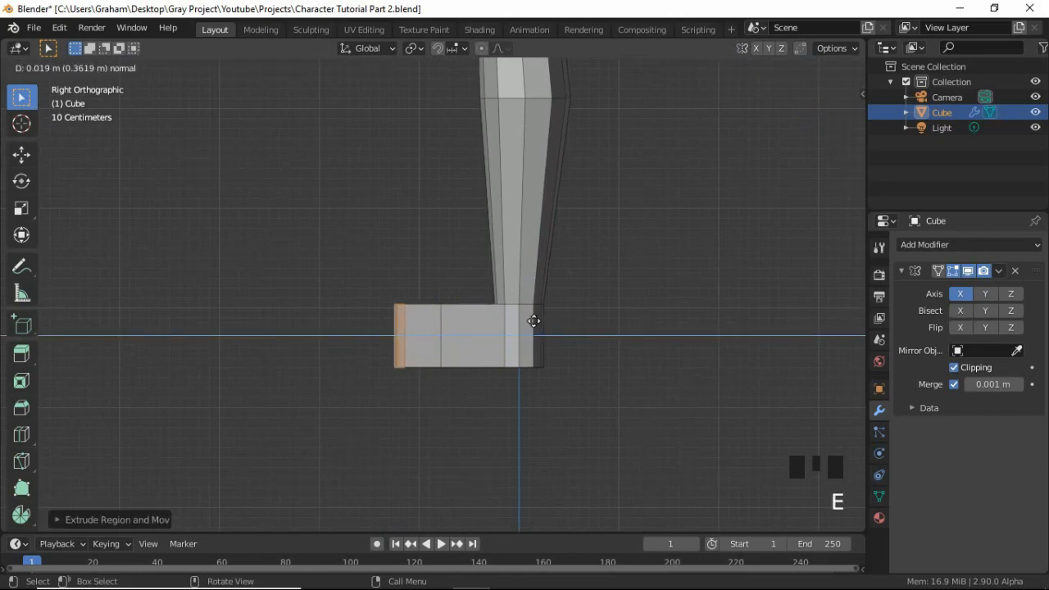
left_click(532, 321)
- Select the three top faces of the foot's front section and lower them along Z to slope the foot toward the toes
mouse_move(405, 267)
middle_mouse_down()
mouse_move(400, 330)
mouse_move(415, 271)
middle_mouse_up()
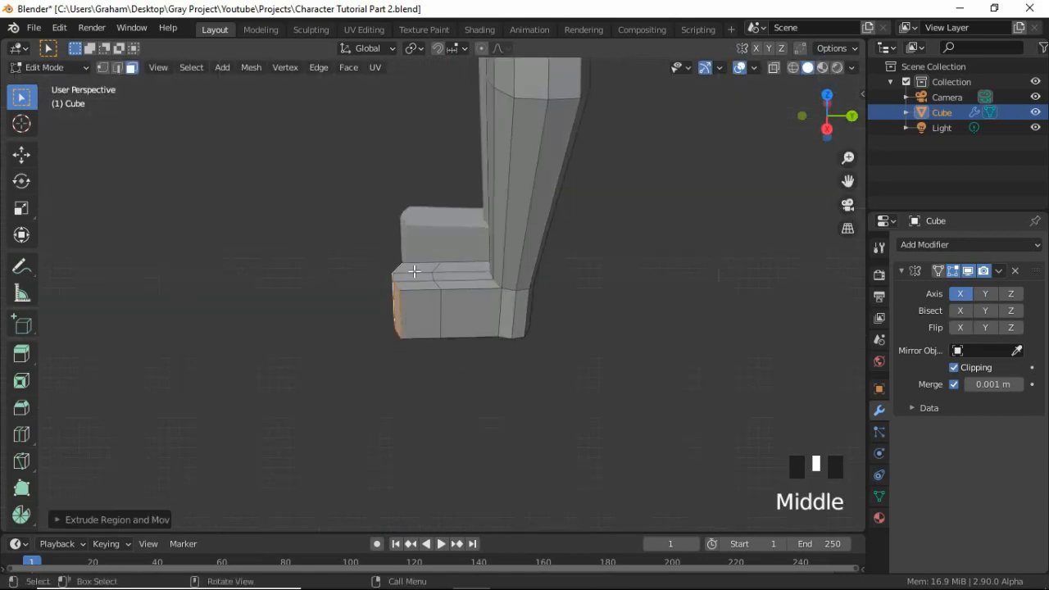
left_click(416, 287)
left_click(417, 278, "shift")
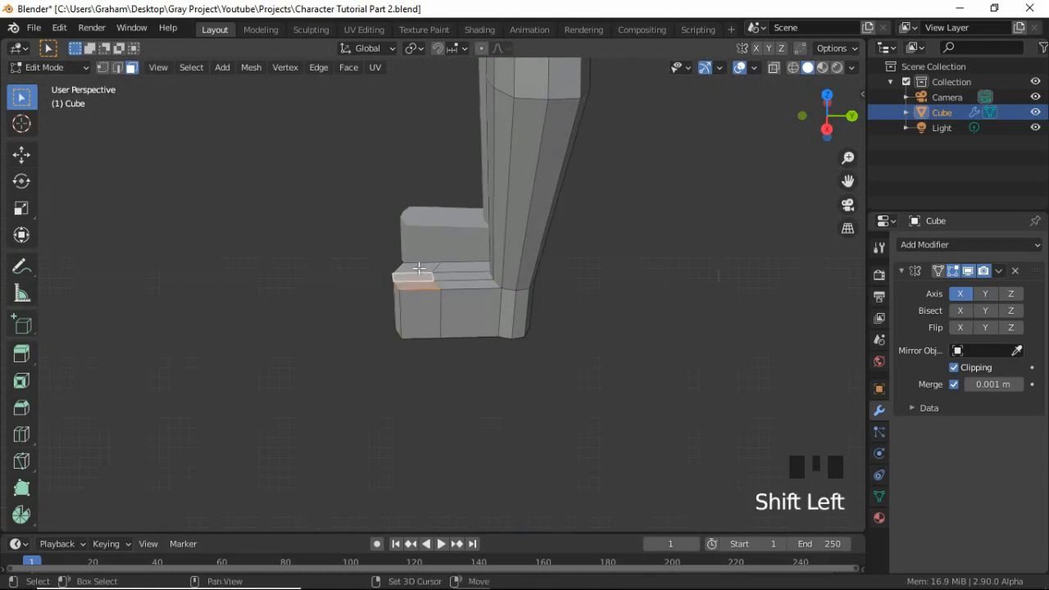
left_click(418, 269, "shift")
middle_click_drag(511, 261, 512, 248)
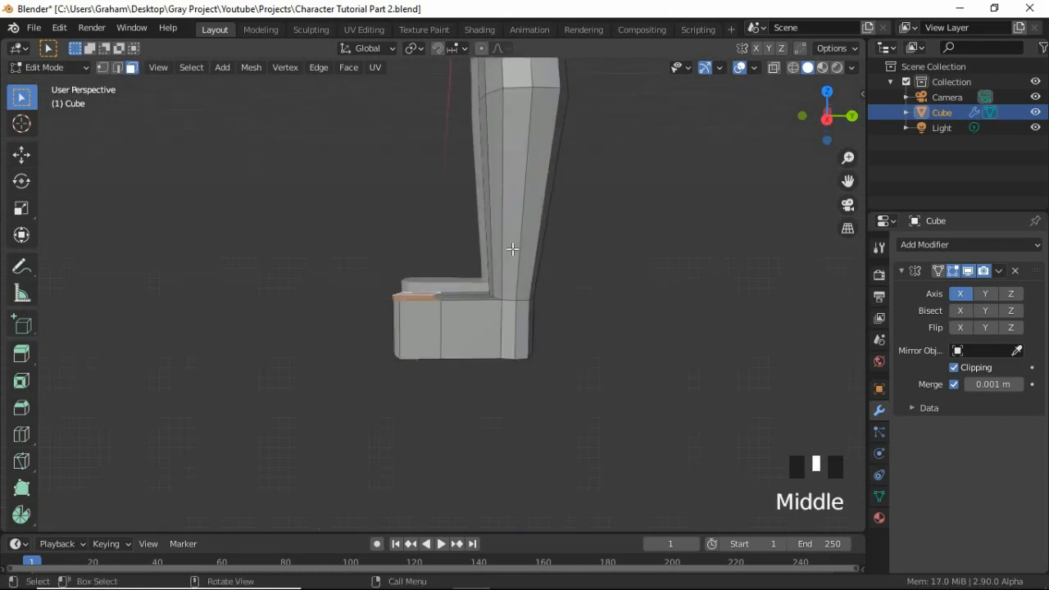
key("g")
key("z")
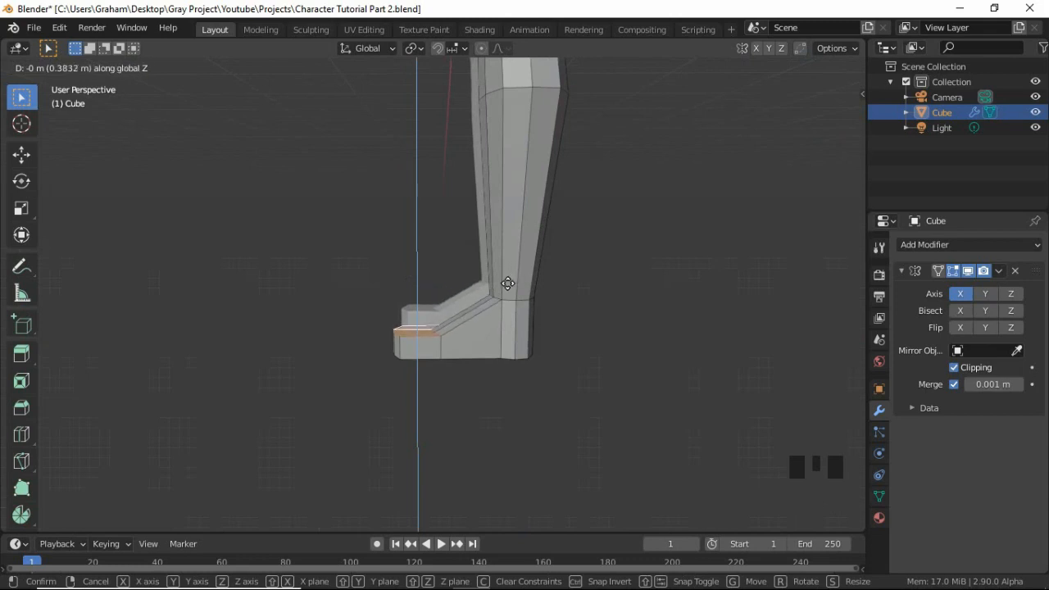
left_click(527, 308)
mouse_move(527, 308)
middle_mouse_down()
mouse_move(487, 286)
mouse_move(530, 297)
middle_mouse_up()
middle_click_drag(474, 375, 466, 276)
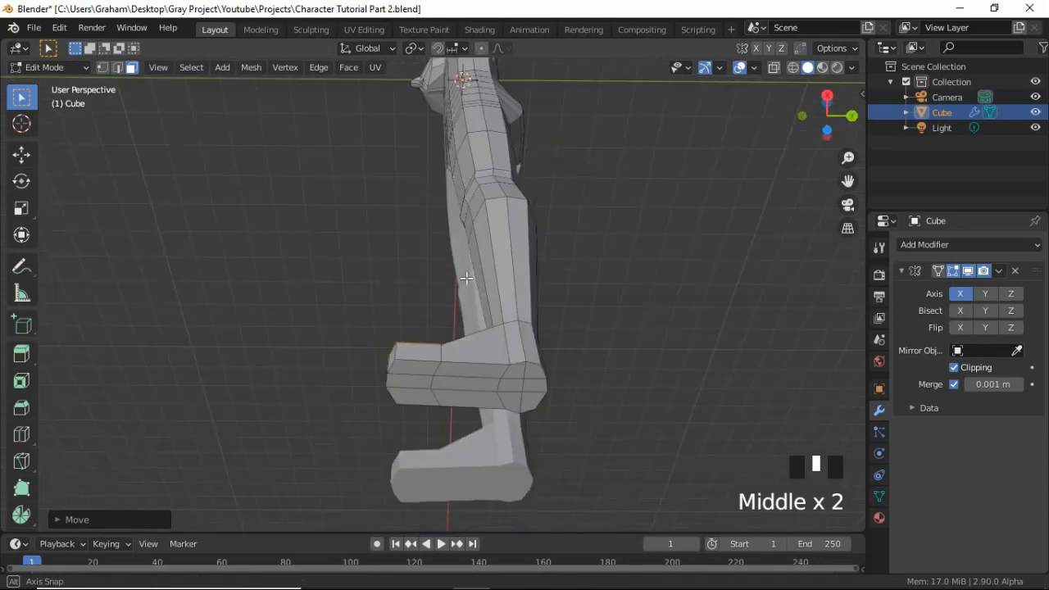
- Add all the sole faces to the selected toe-top faces and raise them along Z about 0.15 m to flatten the foot
middle_click_drag(490, 354, 520, 363)
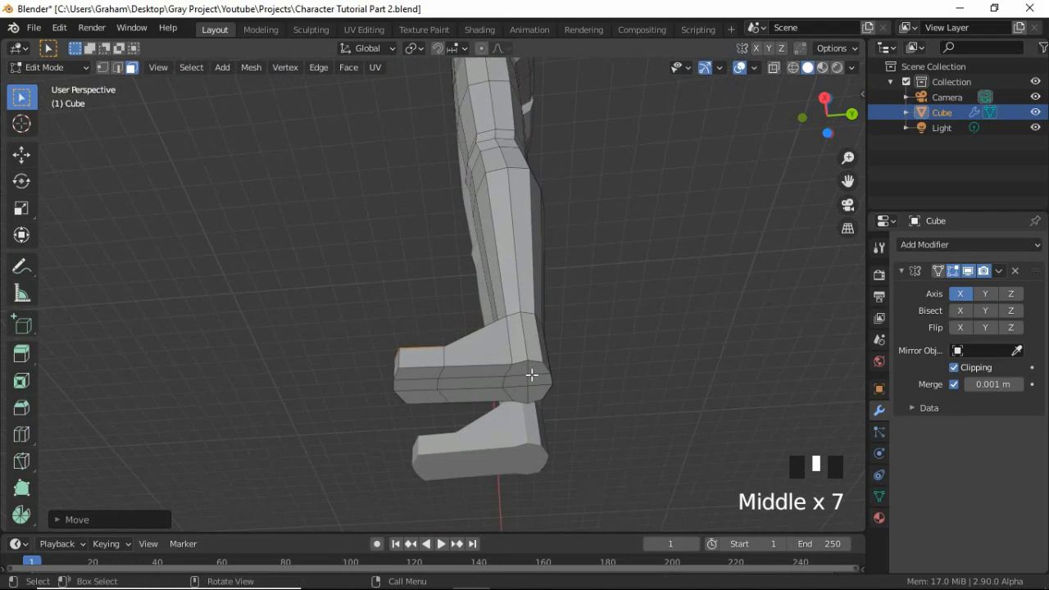
middle_click_drag(531, 380, 525, 359)
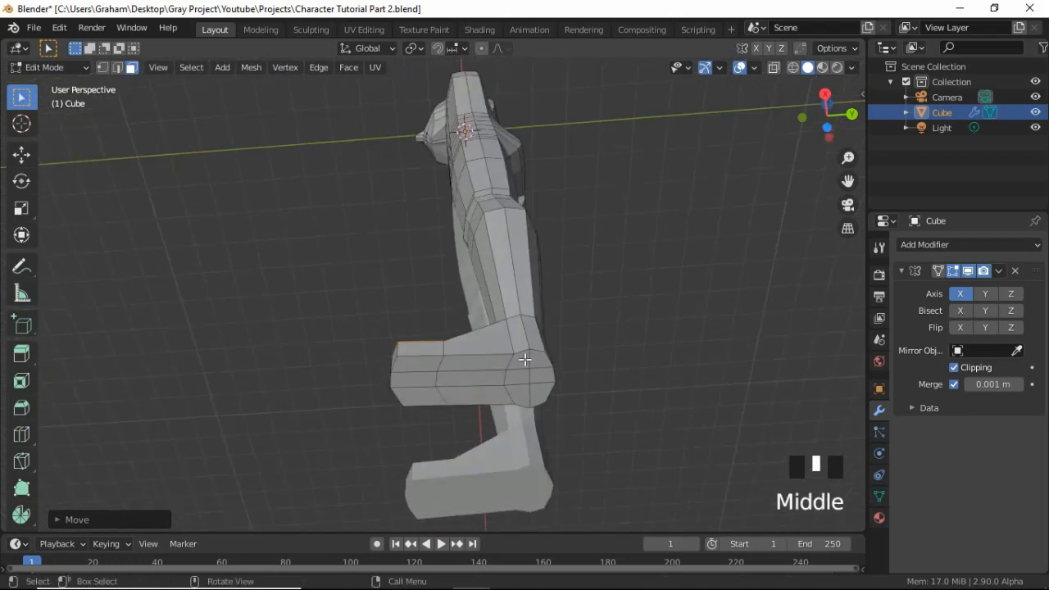
key("c")
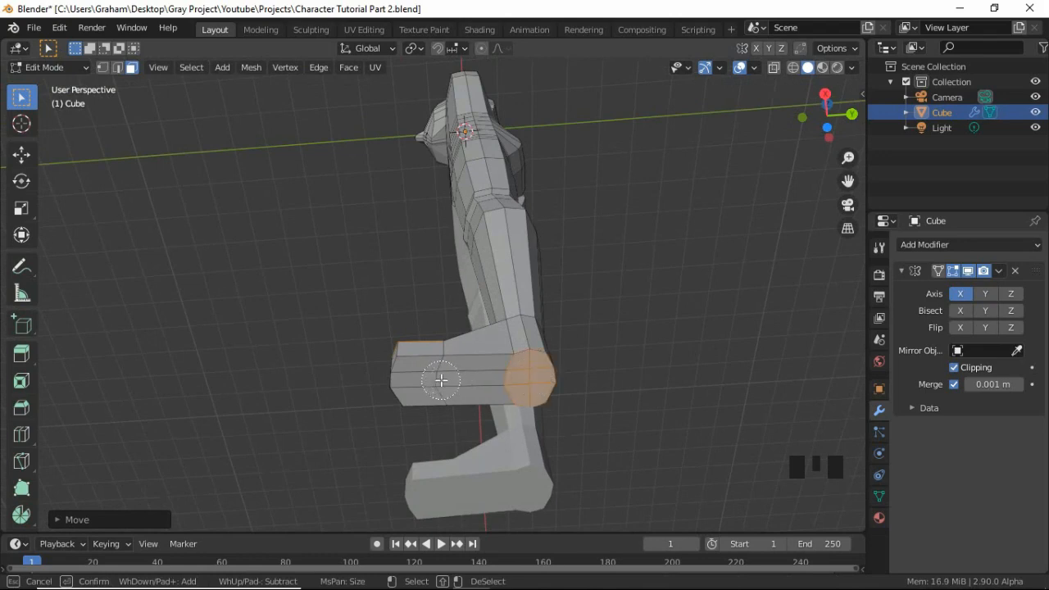
left_click_drag(441, 380, 457, 374)
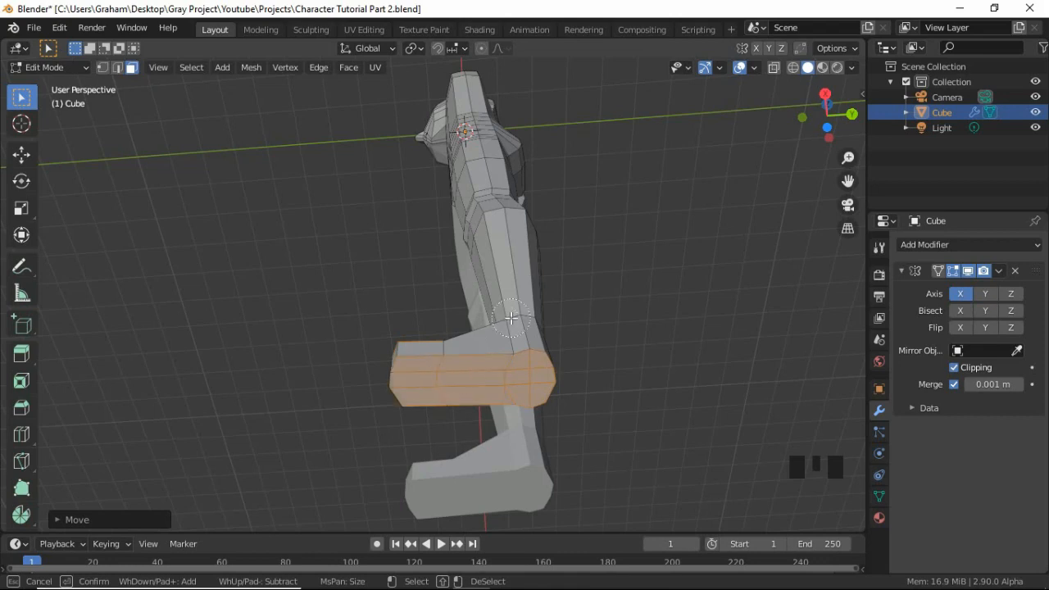
right_click(533, 293)
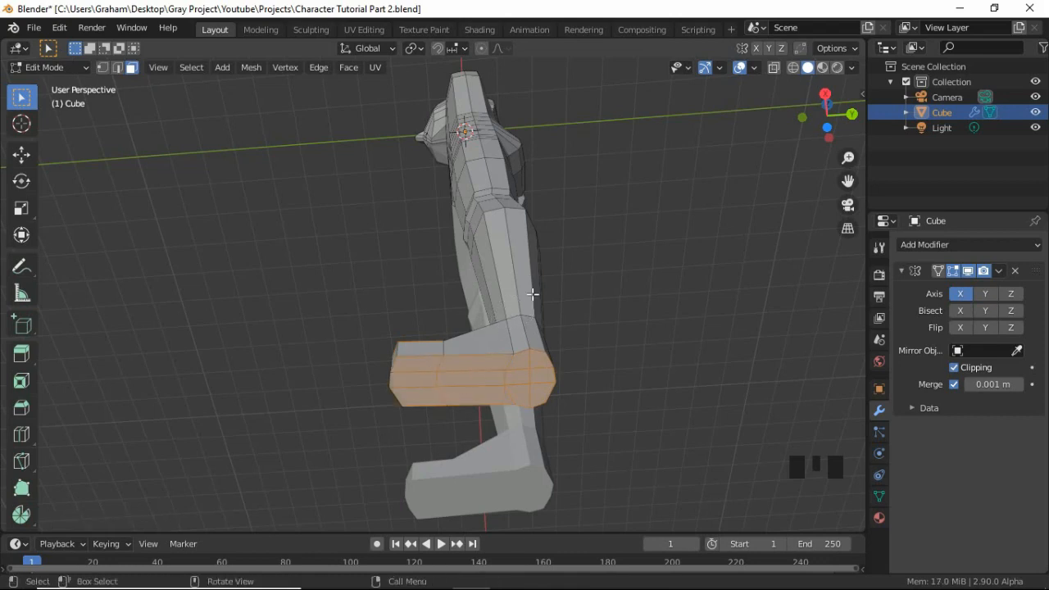
key("KP_3")
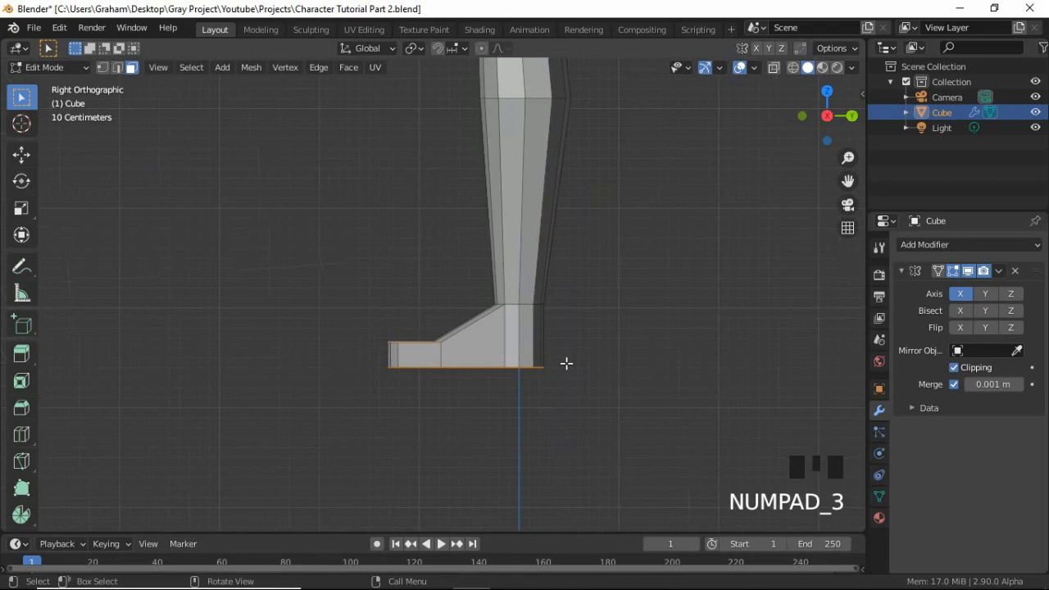
key("g")
key("z")
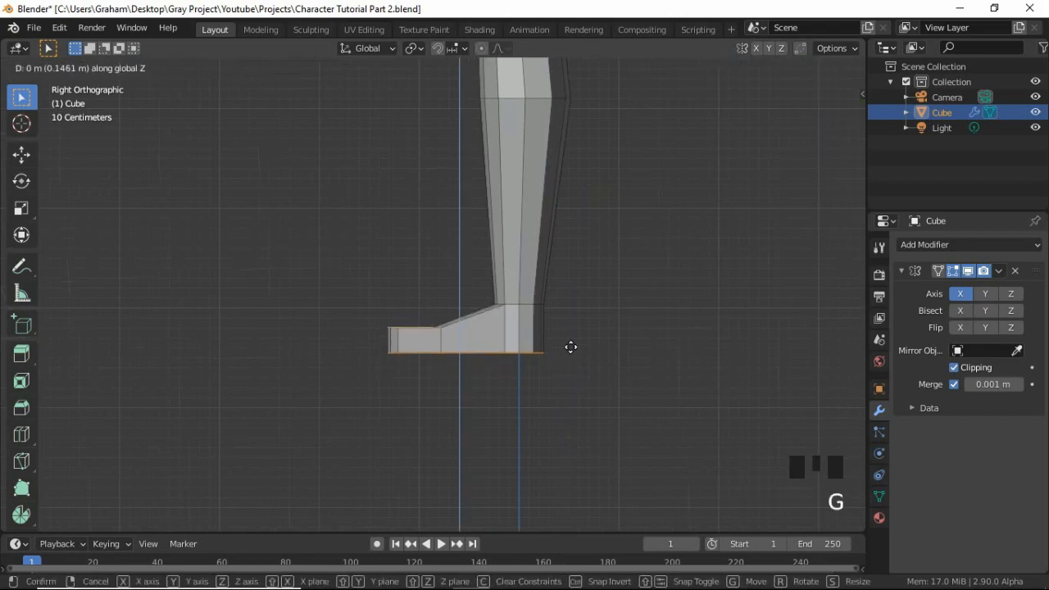
left_click(457, 276)
- Examine the whole character from the side and front to check the proportions of the legs and feet, and clear the face selection
scroll(420, 189, "down", 3)
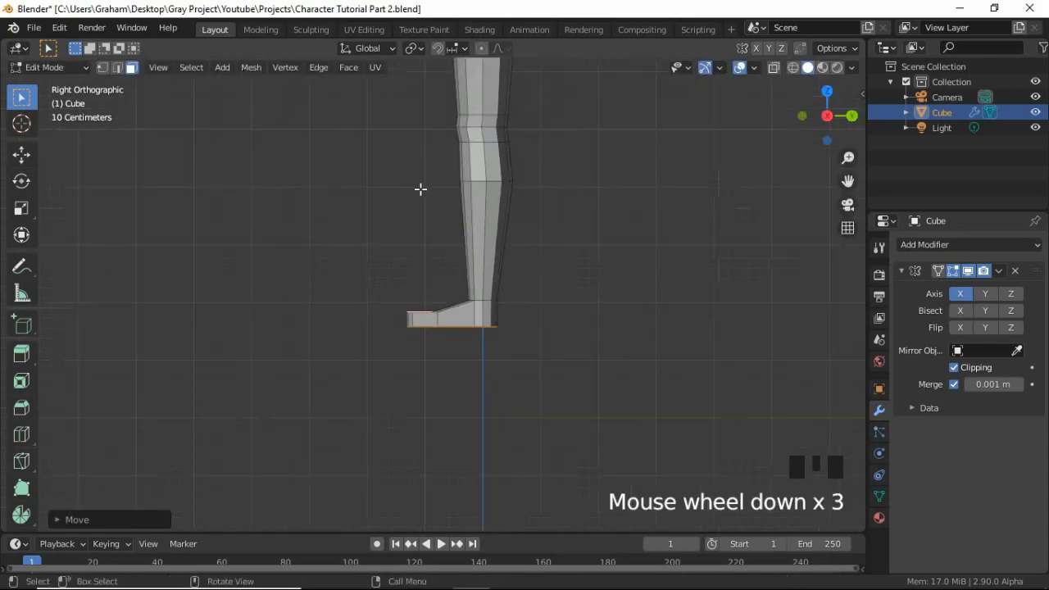
middle_click_drag(422, 240, 538, 265, "shift")
scroll(516, 293, "down", 2)
scroll(542, 202, "down", 1)
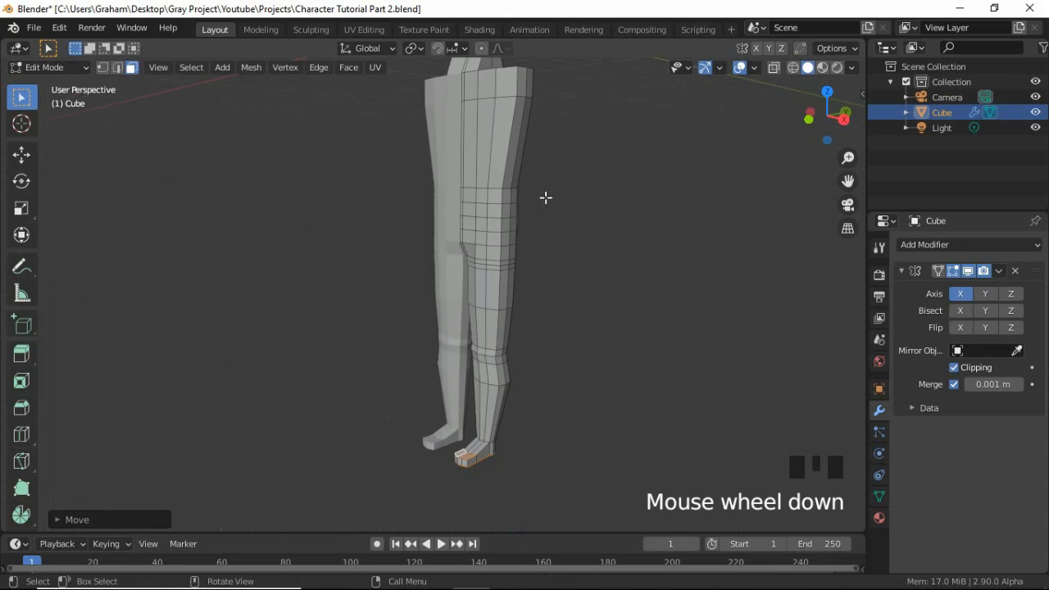
middle_click_drag(546, 198, 569, 348)
scroll(453, 267, "down", 2)
scroll(453, 269, "up", 1)
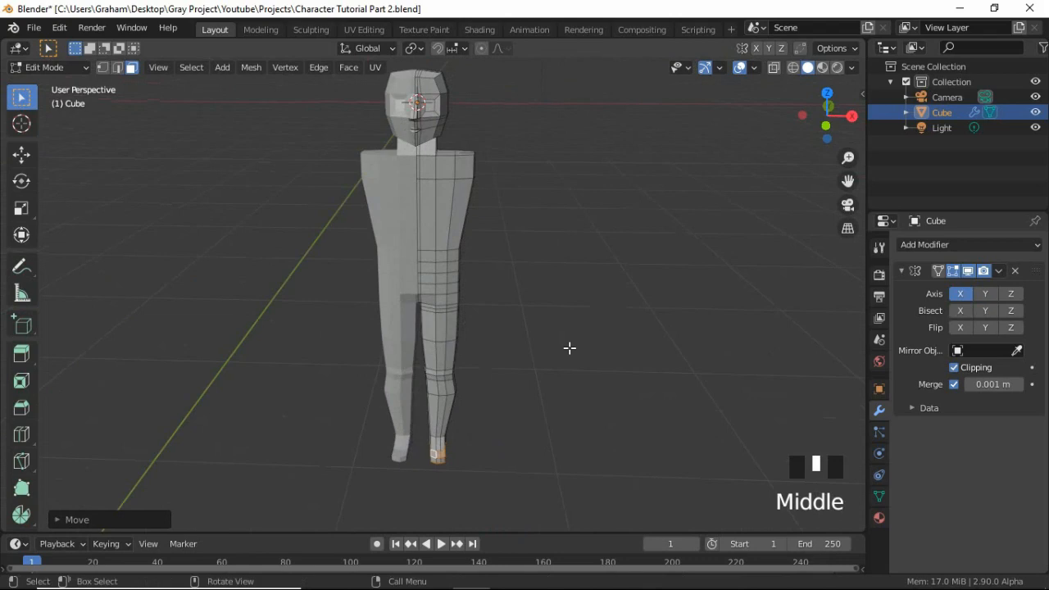
left_click(559, 351)
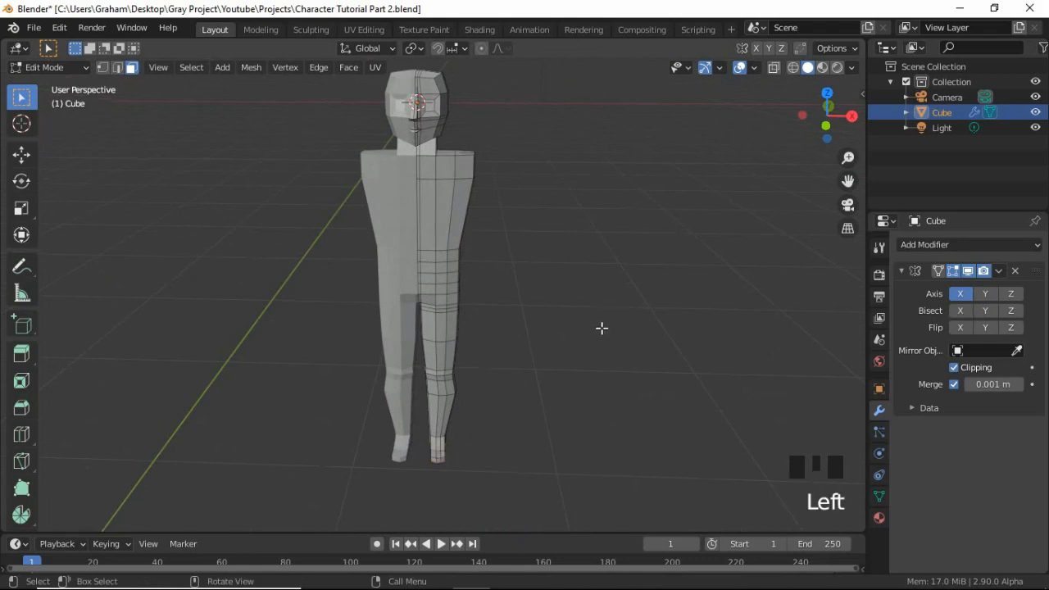
middle_click_drag(601, 320, 518, 323)
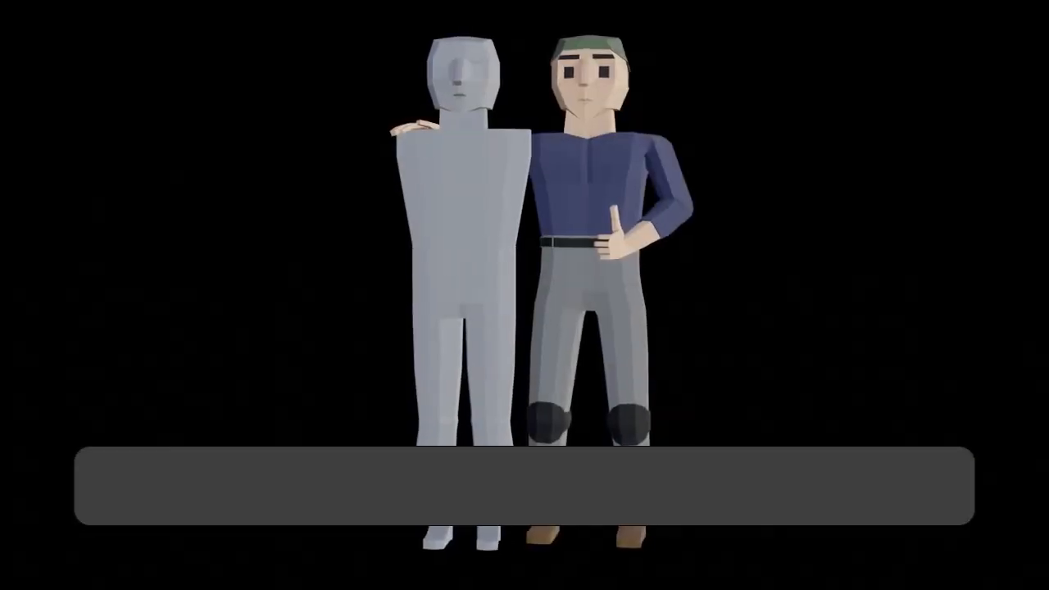